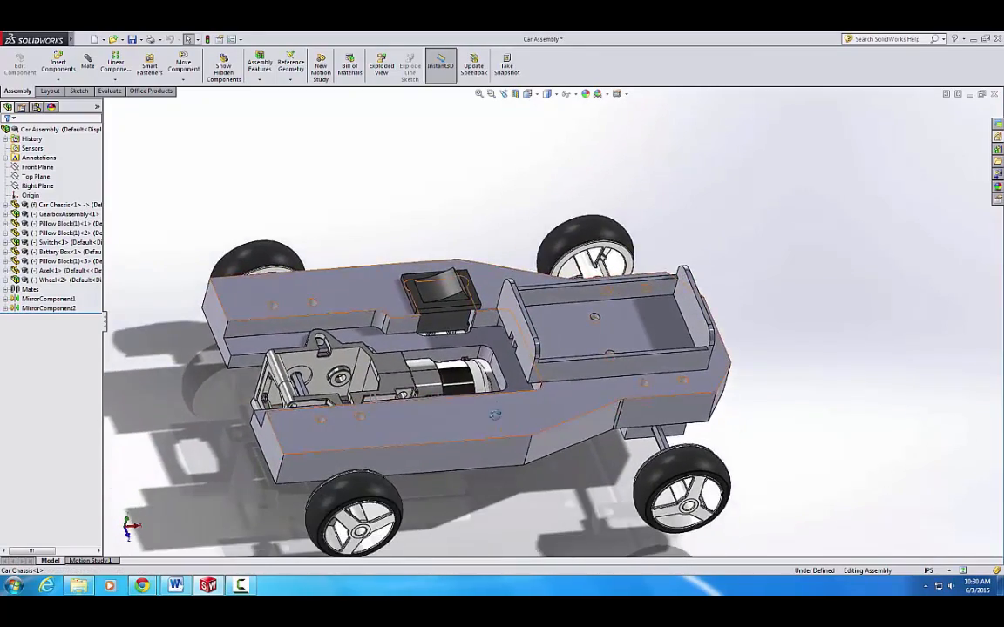
- Switch from the car assembly to the open Car Chassis part document
left_click(567, 442)
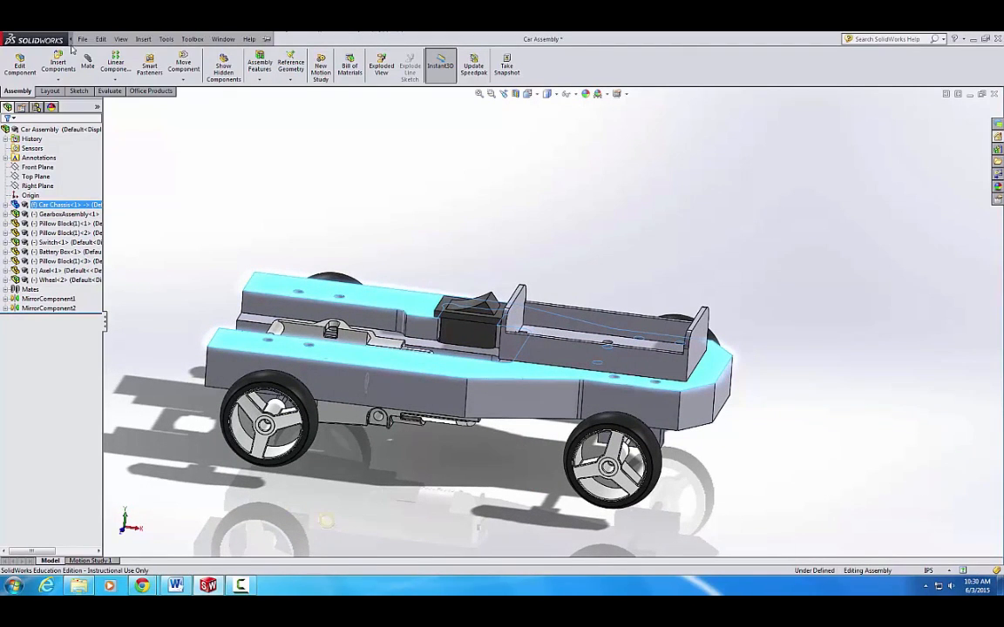
left_click(223, 39)
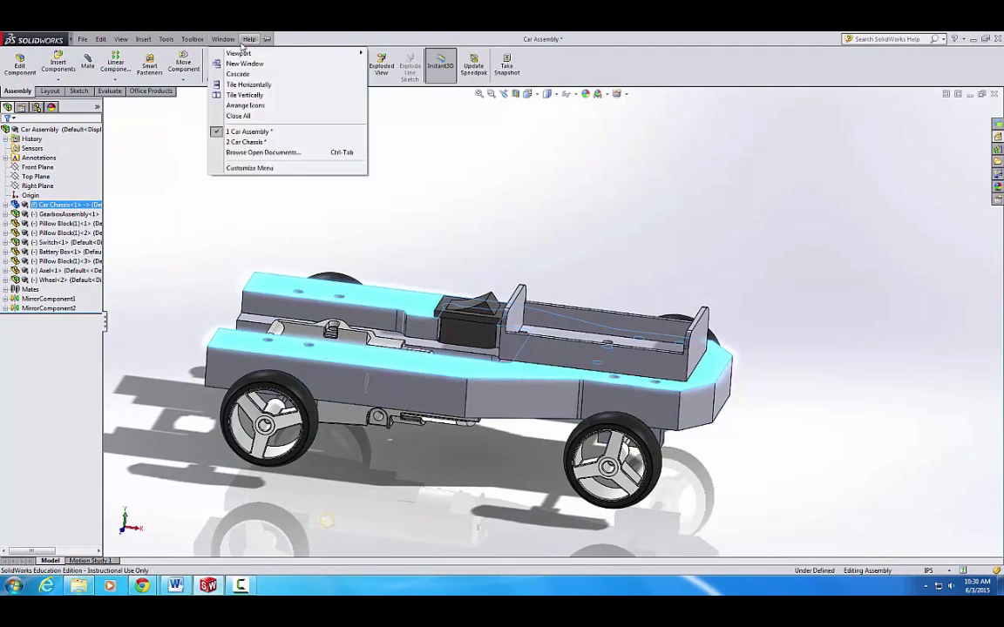
left_click(235, 141)
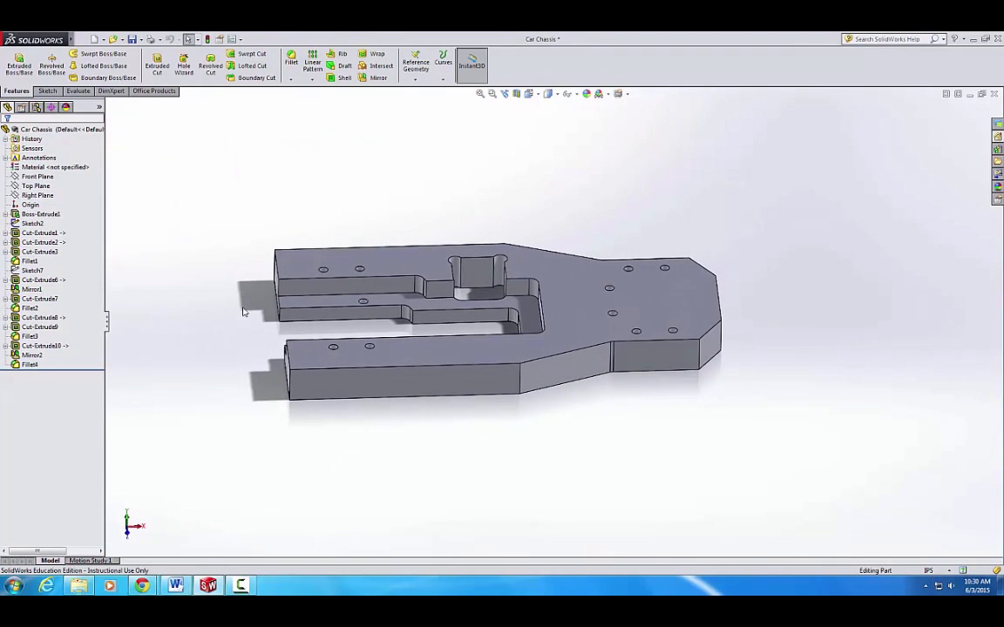
middle_click_drag(617, 306, 593, 361, "ctrl")
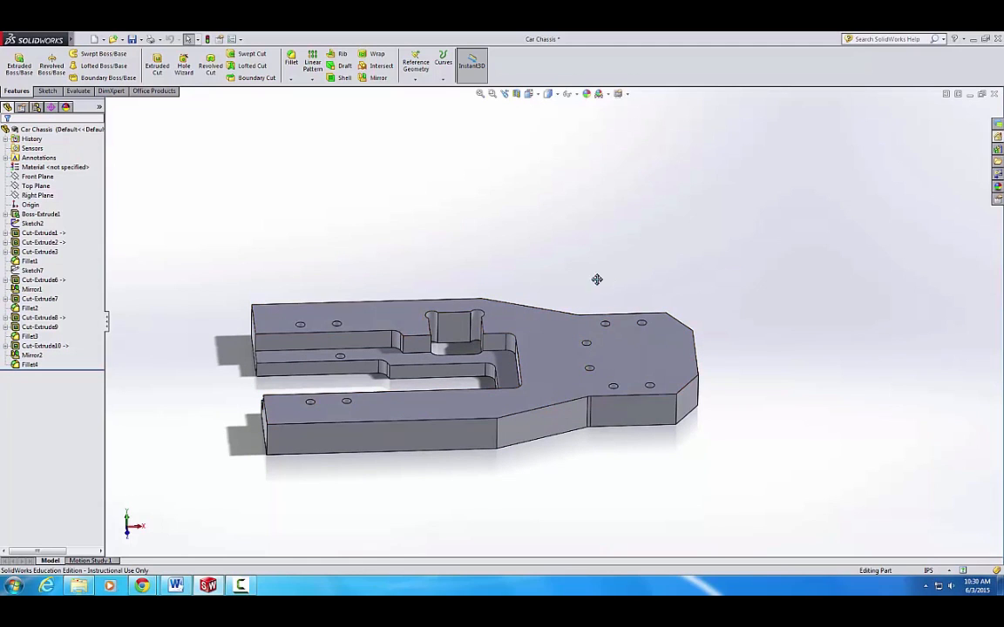
middle_click_drag(596, 280, 585, 312, "ctrl")
mouse_move(484, 376)
middle_mouse_down()
mouse_move(471, 371)
mouse_move(511, 369)
middle_mouse_up()
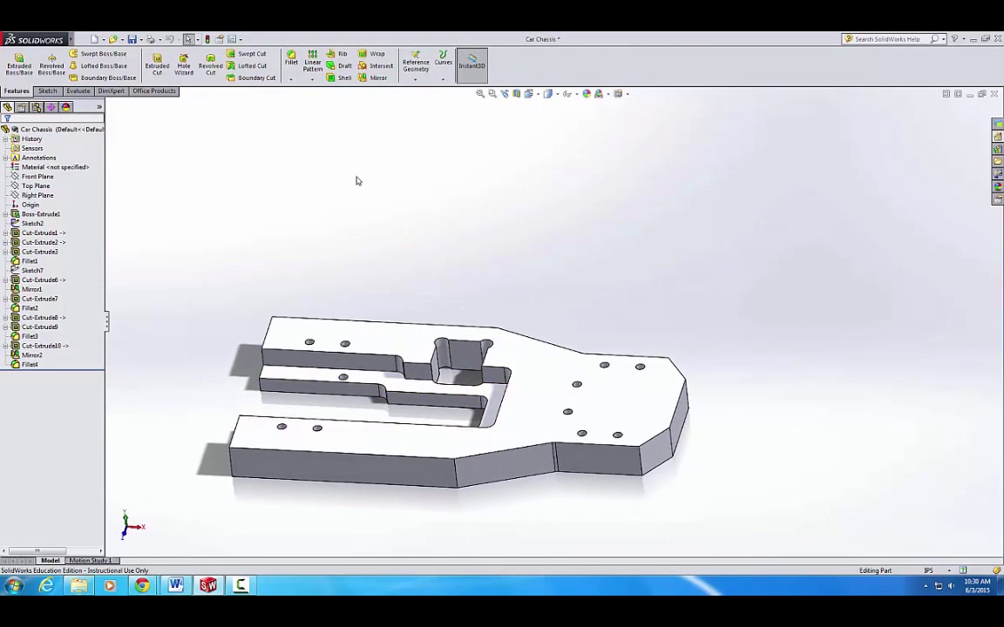
- Enable the Mastercam X6 for SolidWorks add-in
left_click(242, 39)
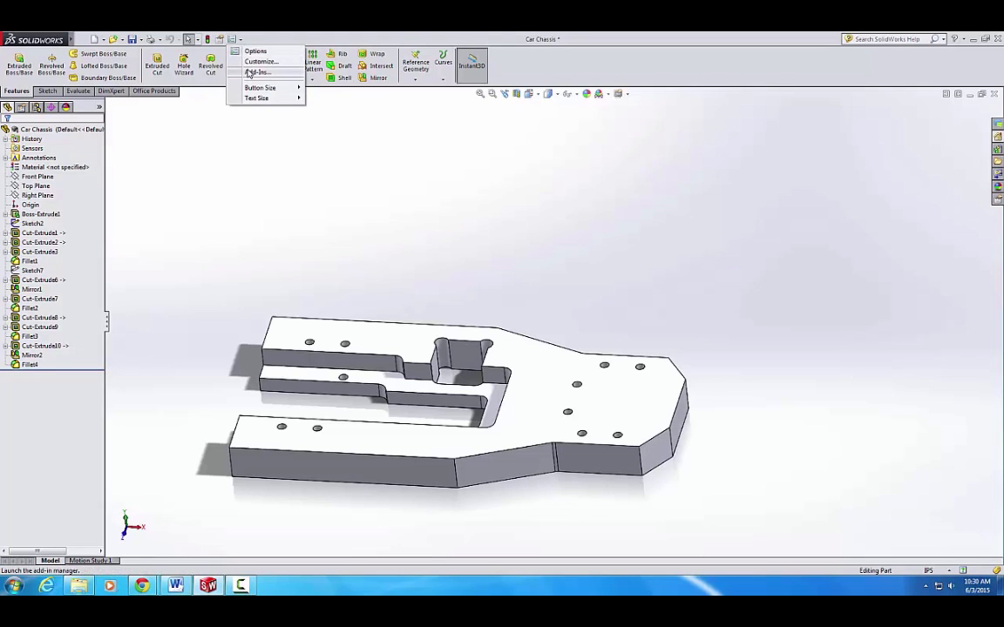
left_click(257, 72)
scroll(409, 215, "down", 2)
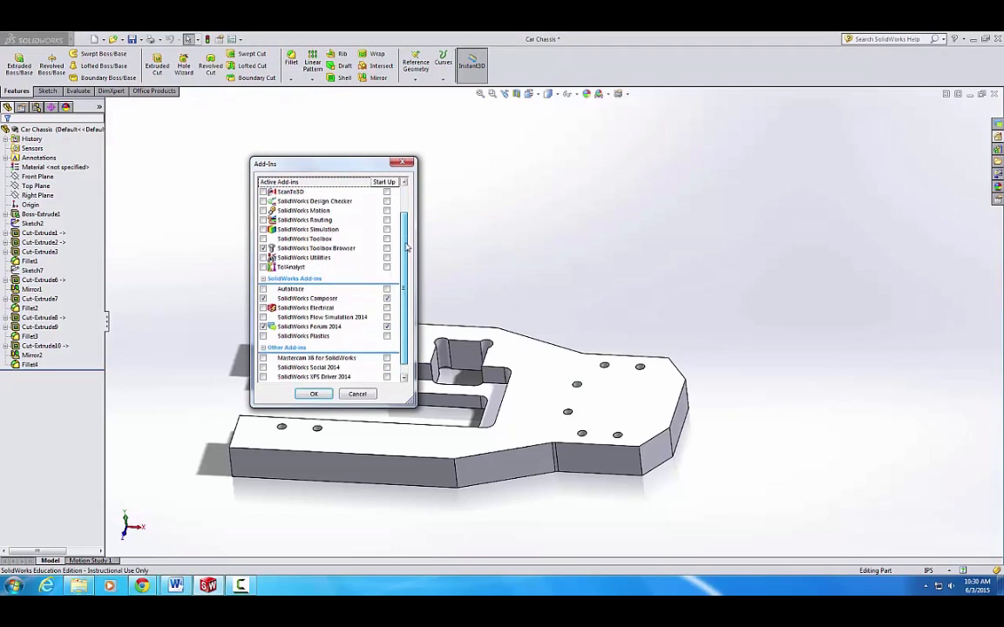
left_click(316, 394)
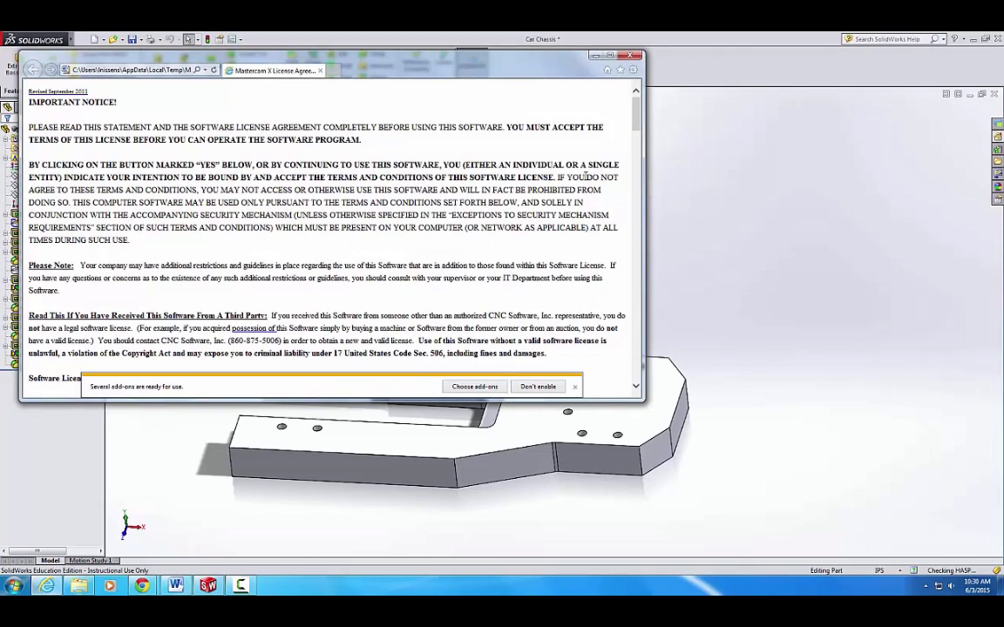
- Scroll through the Mastercam licence agreement to its end, close it and accept its conditions
left_click_drag(632, 127, 609, 398)
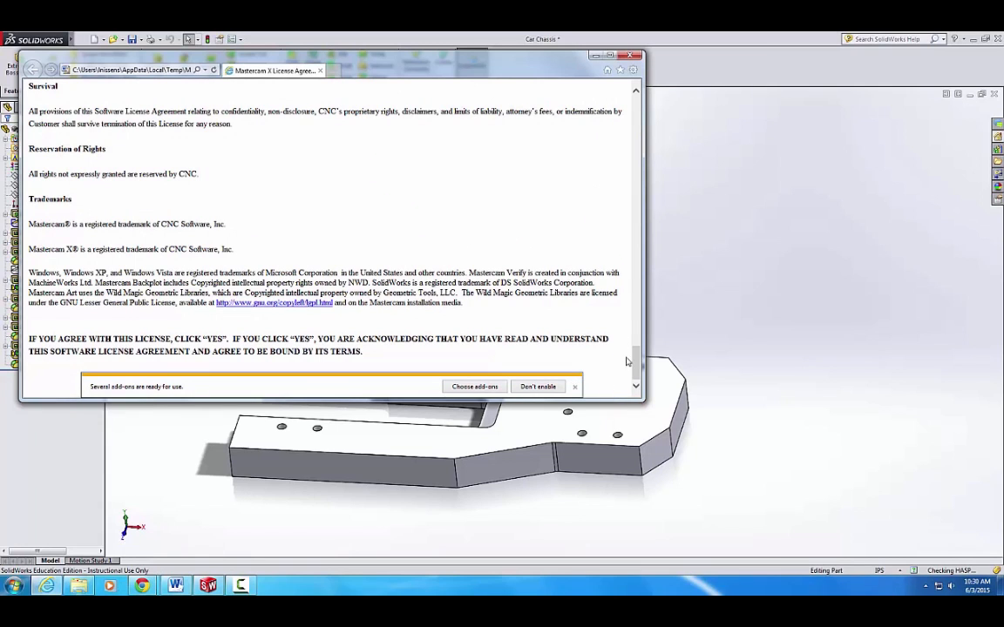
scroll(572, 326, "up", 3)
scroll(572, 327, "down", 3)
left_click(634, 55)
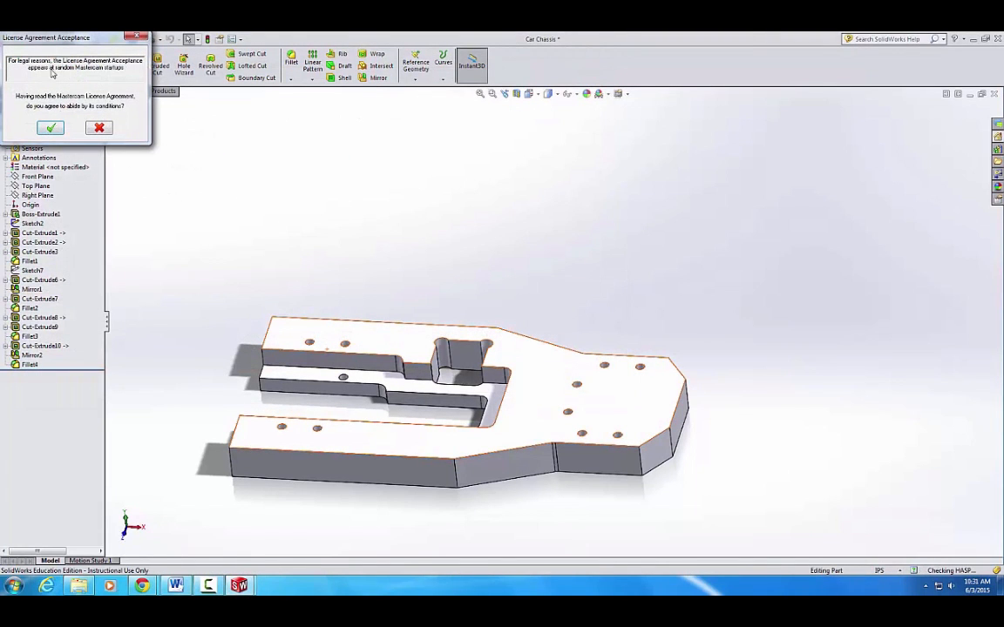
left_click(50, 129)
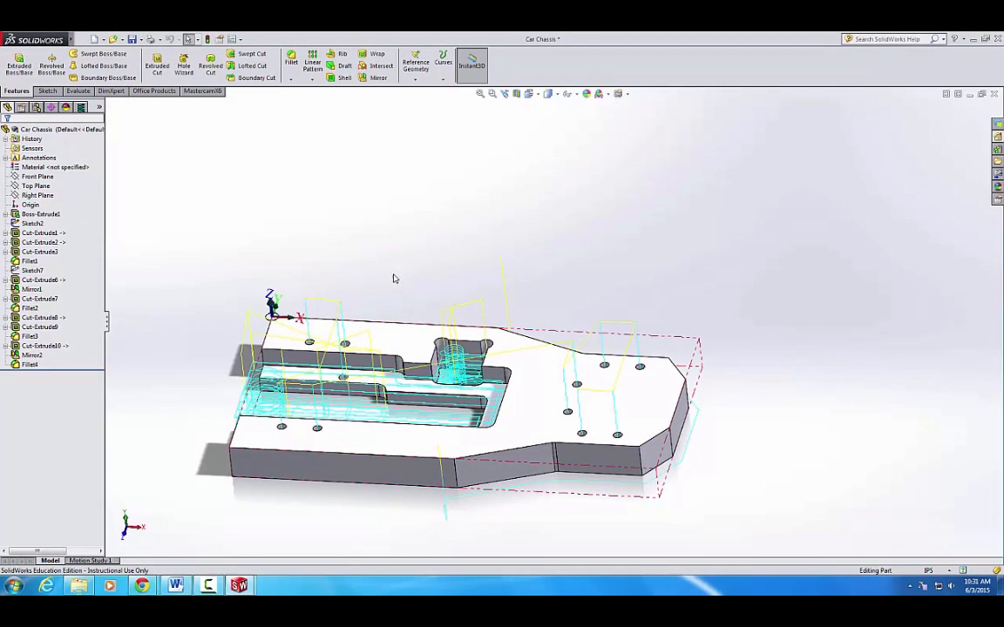
- Show the Mastercam toolpath manager and MastercamX6 commands, and examine the existing toolpaths on the chassis
middle_click_drag(402, 267, 434, 277, "ctrl")
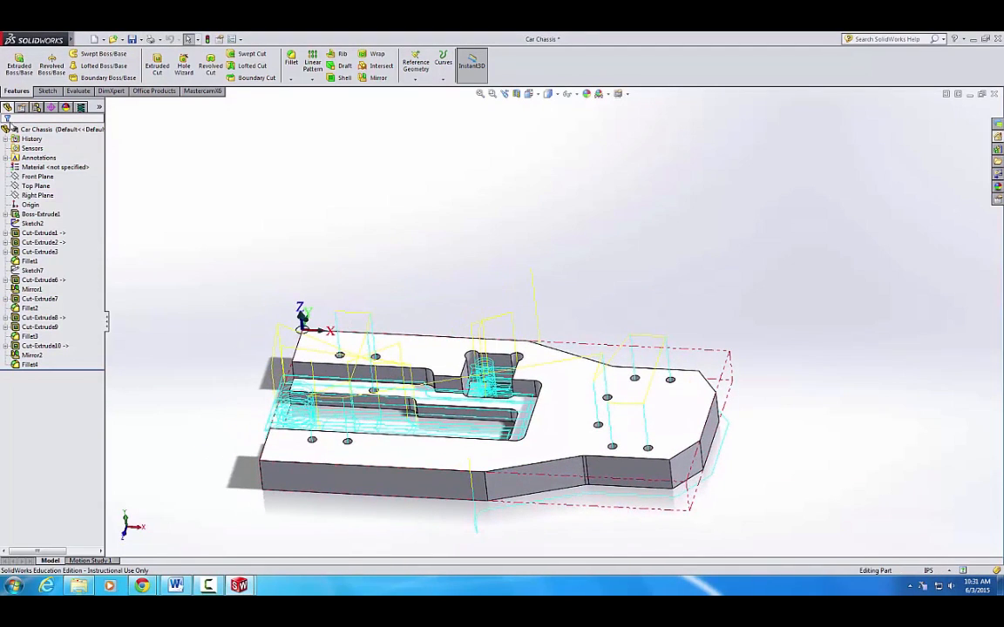
left_click(81, 108)
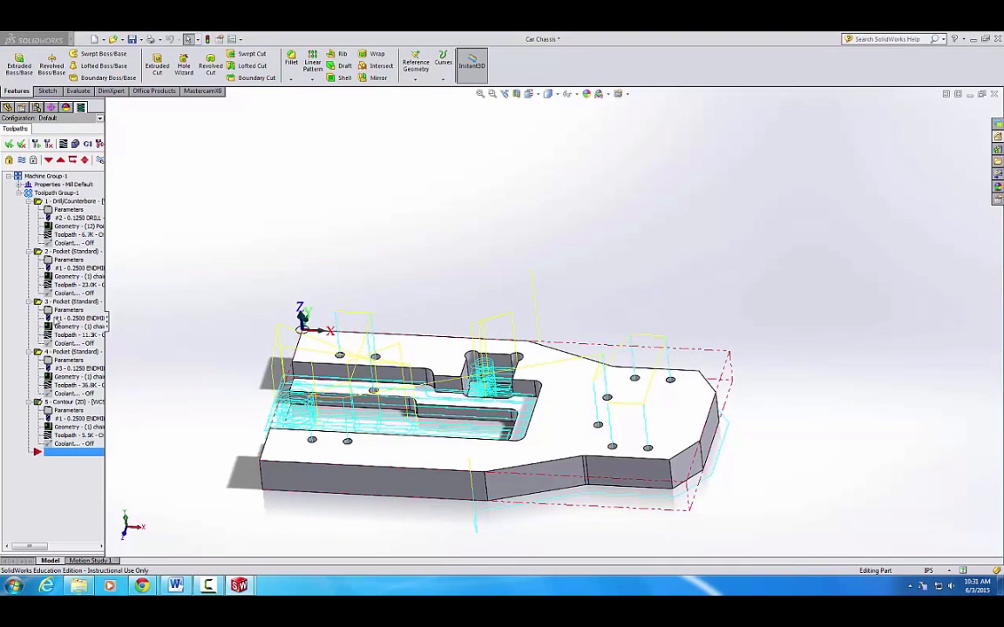
left_click(202, 91)
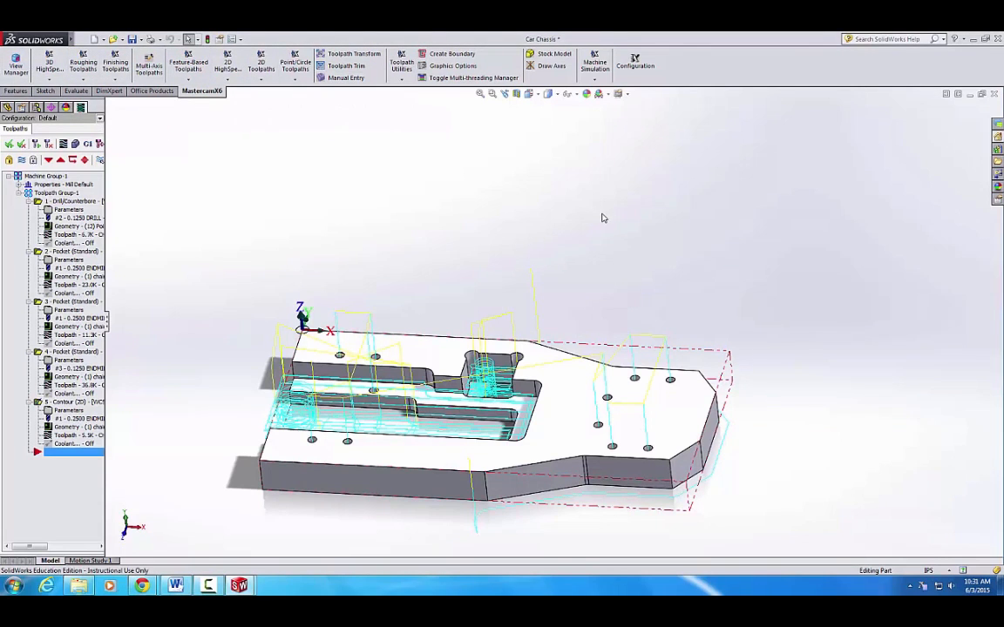
middle_click_drag(602, 218, 571, 189, "ctrl")
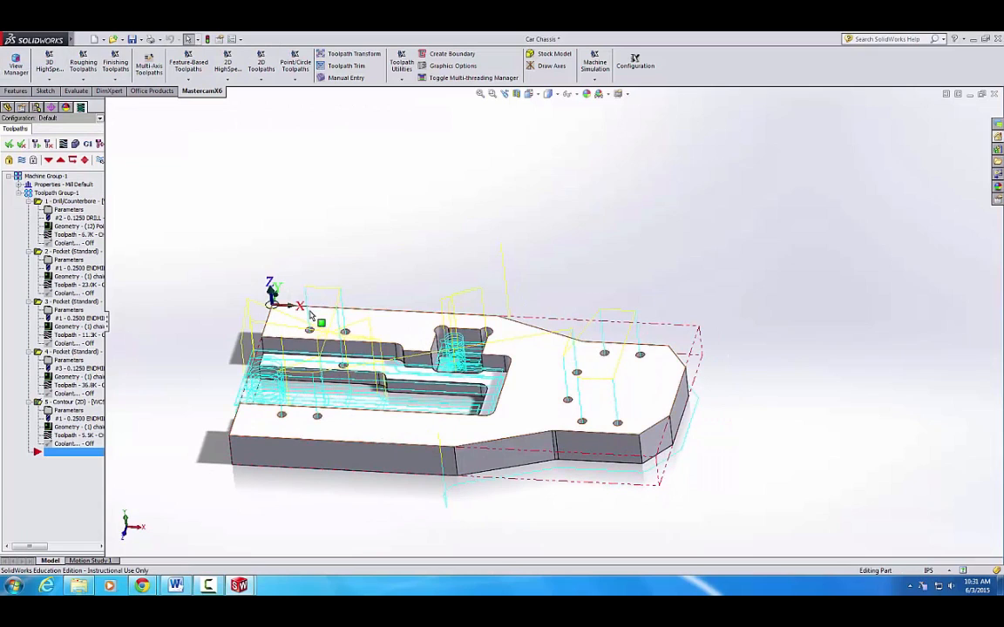
middle_click_drag(287, 300, 370, 389)
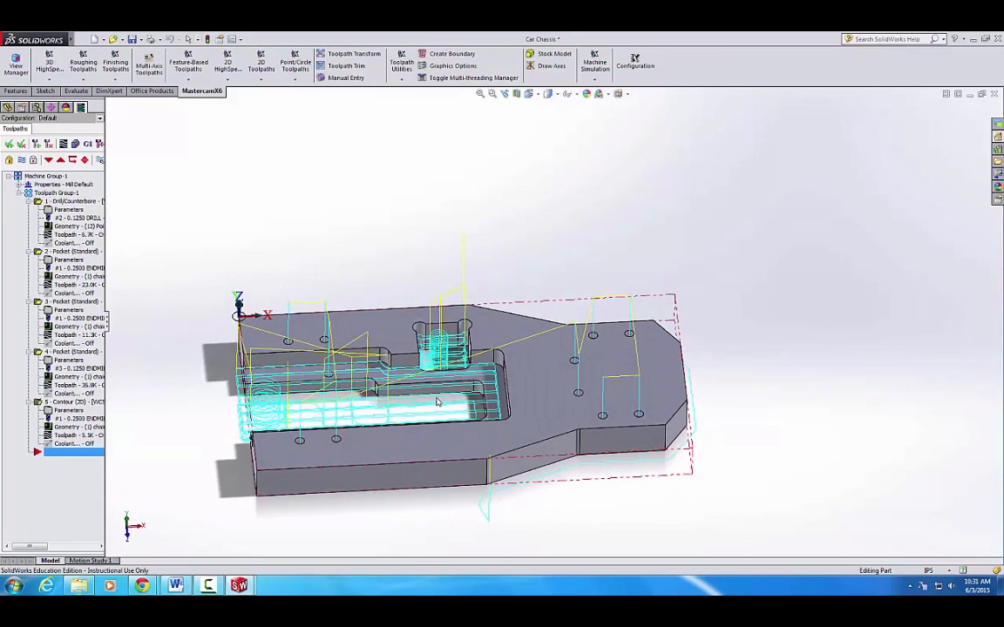
middle_click_drag(438, 401, 420, 363, "ctrl")
middle_click_drag(480, 227, 262, 279, "ctrl")
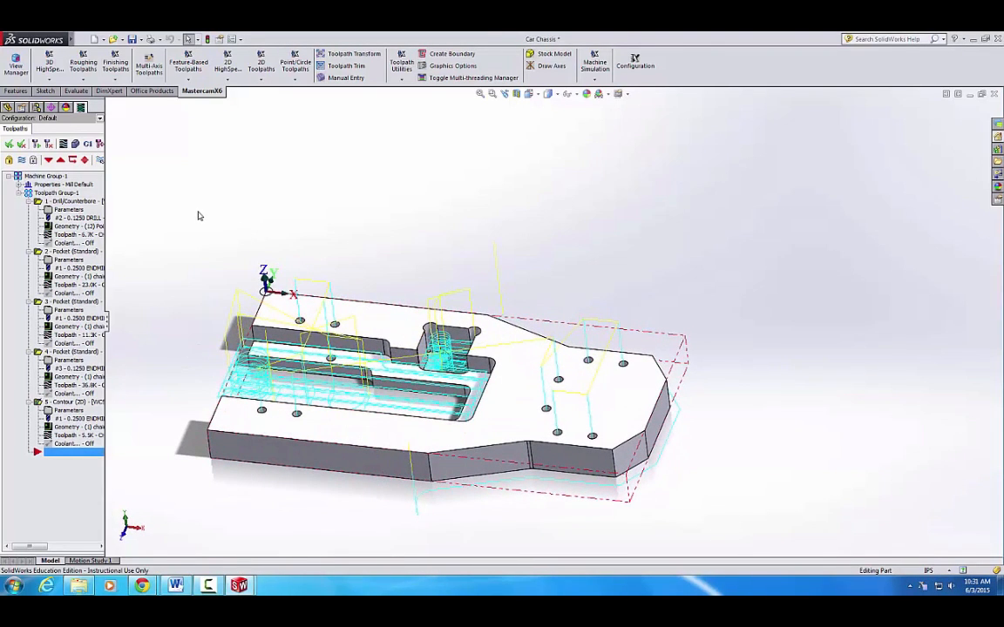
- Verify the chassis toolpaths with 1 move per refresh, running the machining simulation and inspecting the cut stock
left_click(75, 144)
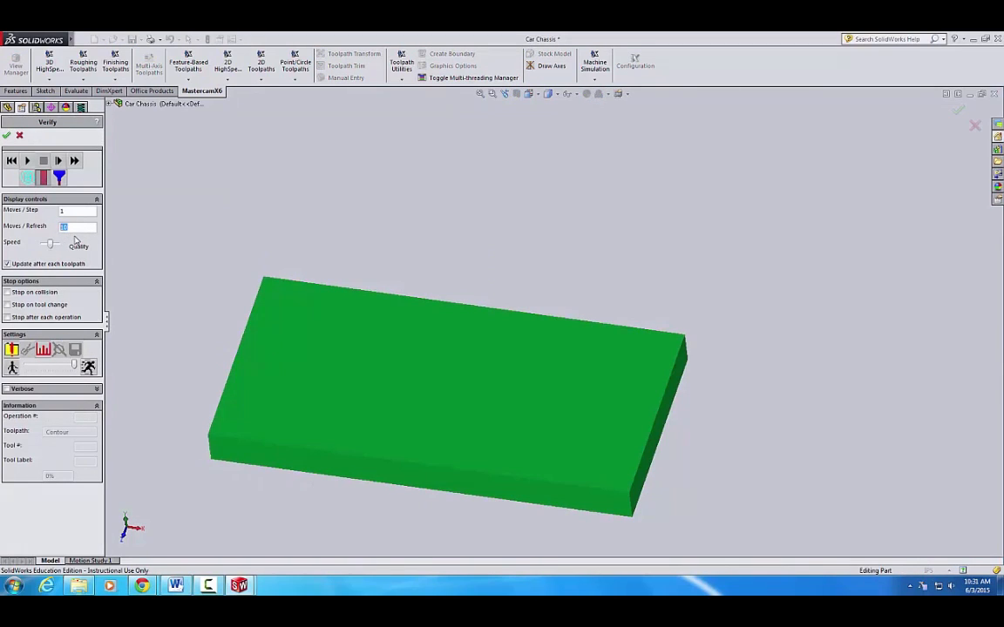
type("1")
middle_click_drag(353, 434, 392, 397)
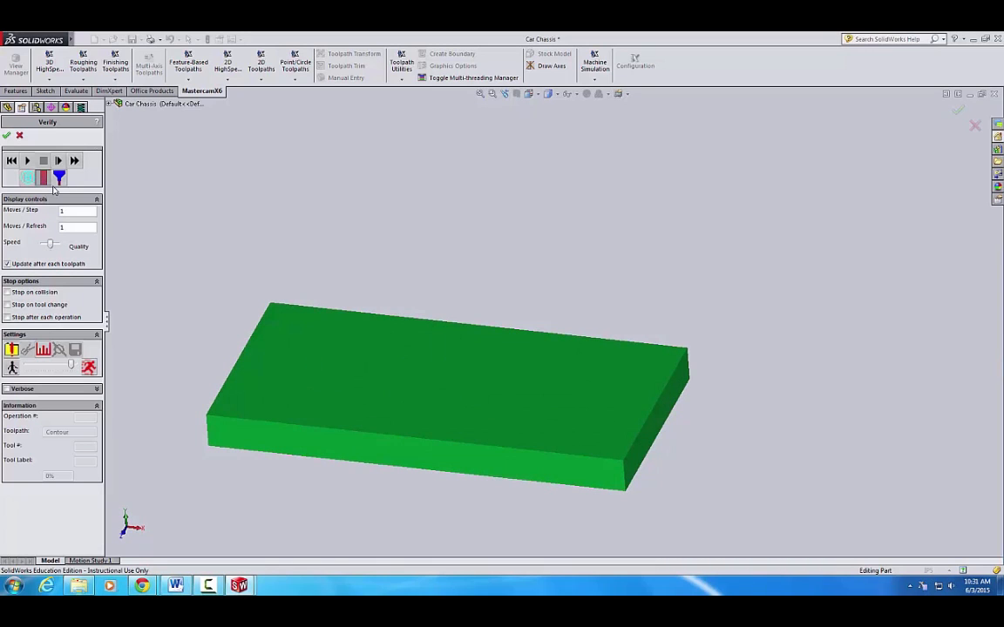
left_click(27, 161)
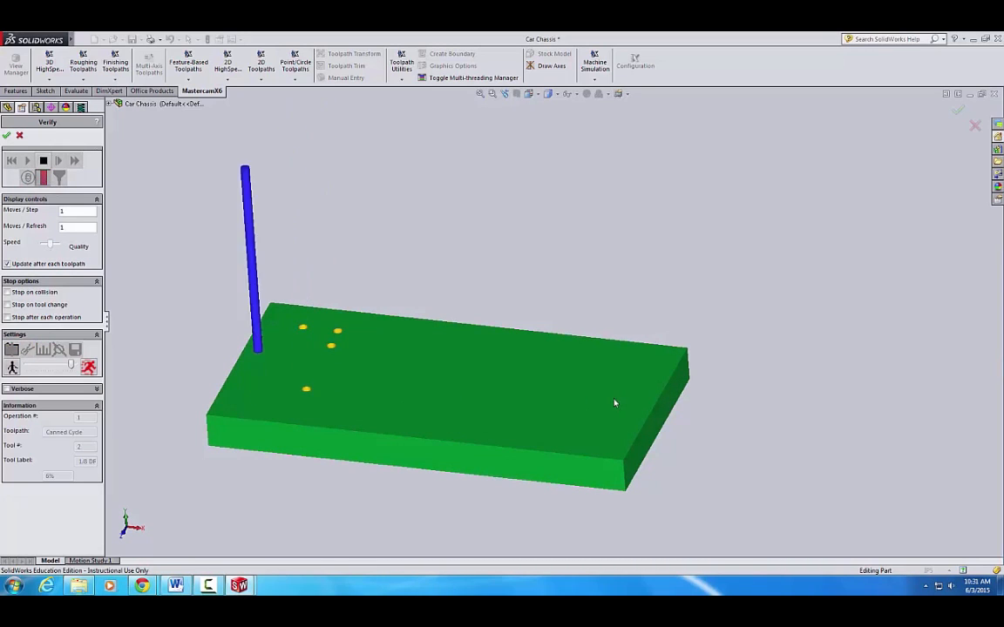
middle_click_drag(614, 404, 610, 446)
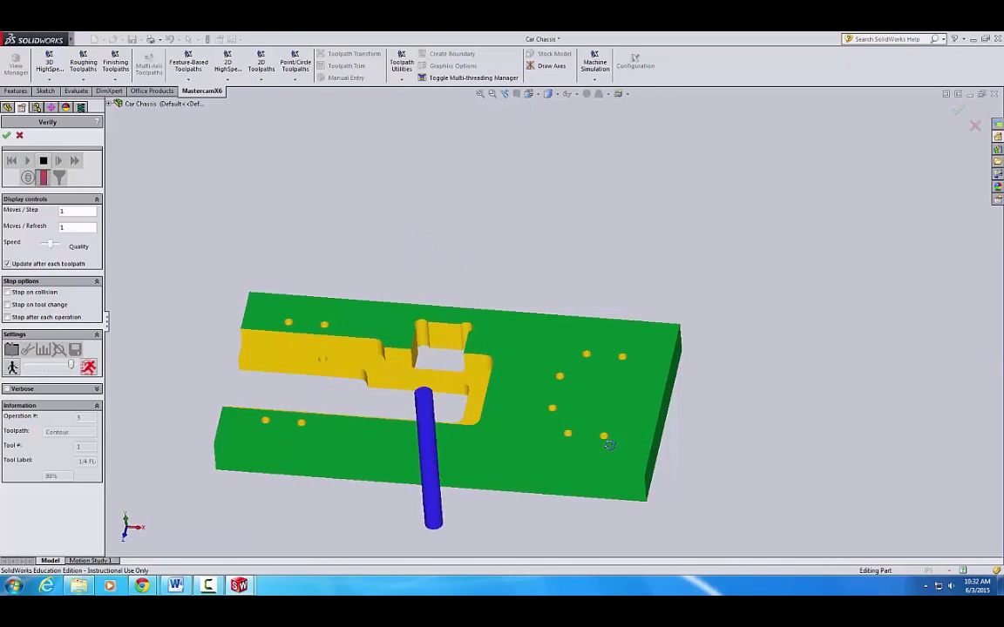
middle_click_drag(610, 445, 478, 376)
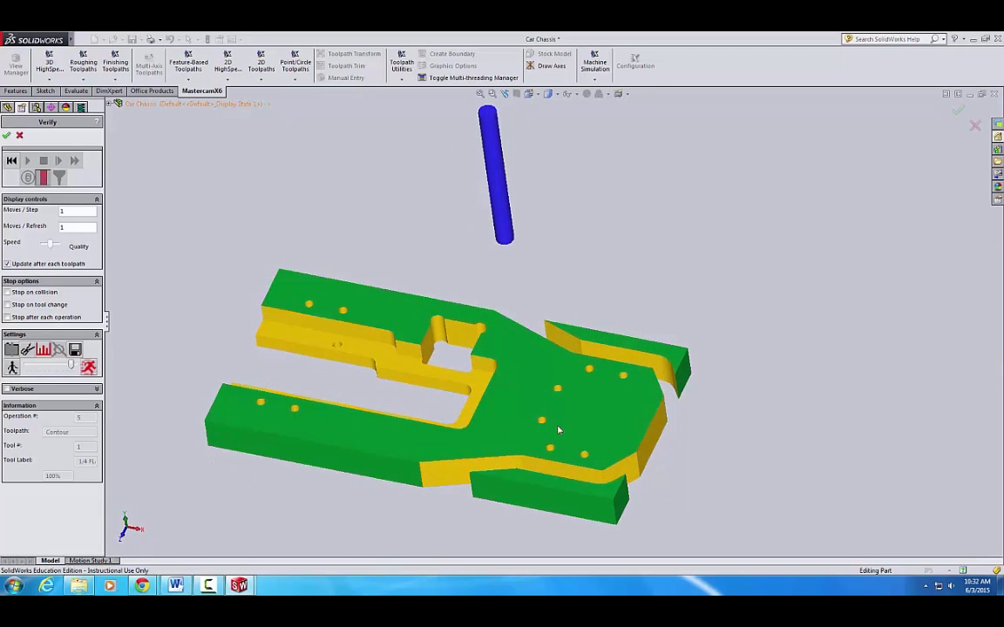
middle_click_drag(558, 429, 568, 382)
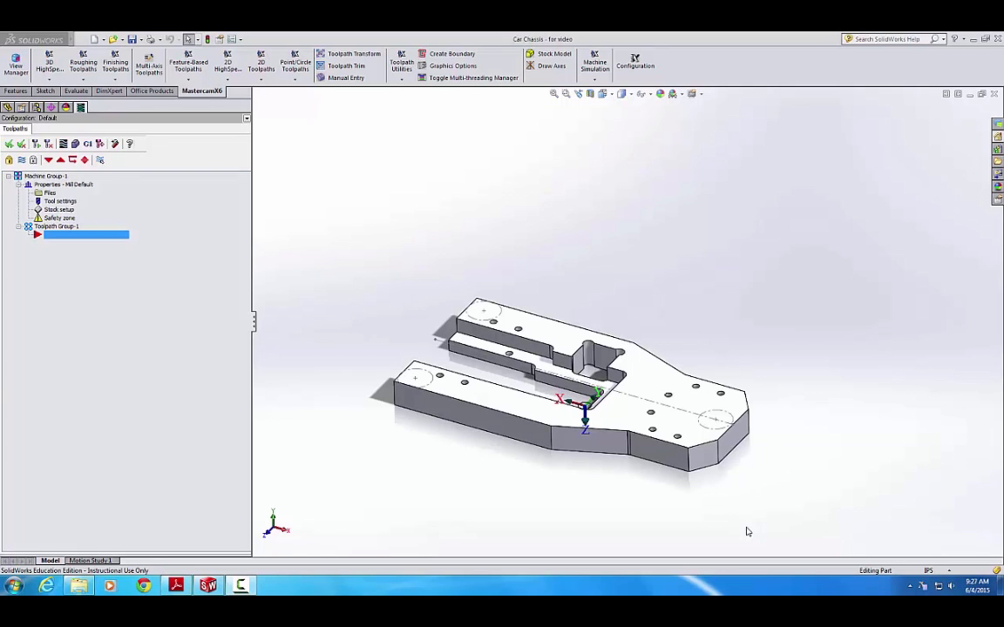
- Read the MasterCAM Workflow list in the PDF in Adobe Reader, then return to the chassis part in SolidWorks
middle_click_drag(747, 491, 756, 471, "ctrl")
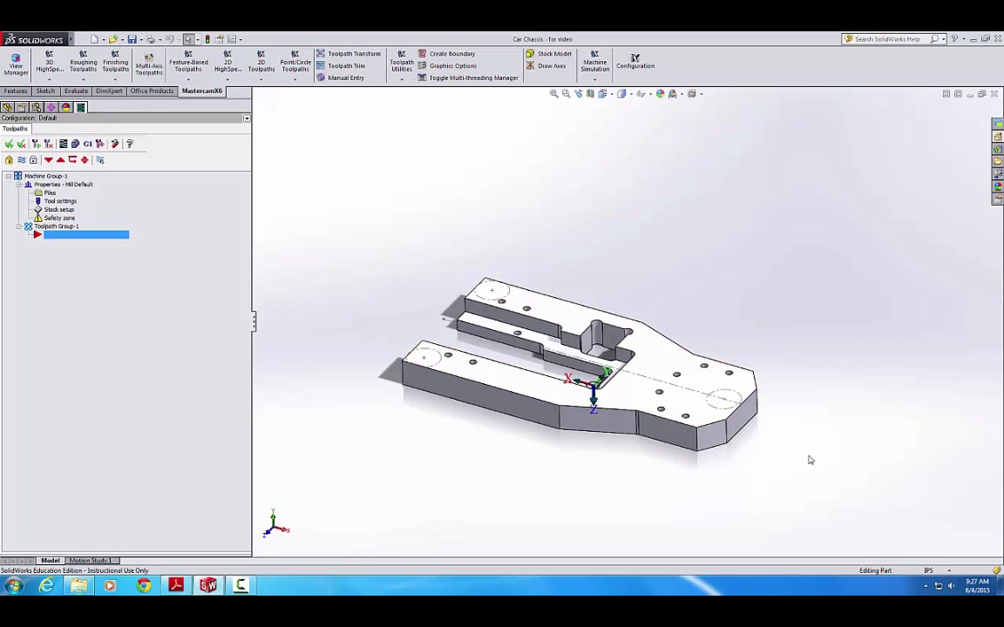
middle_click_drag(809, 460, 769, 468, "ctrl")
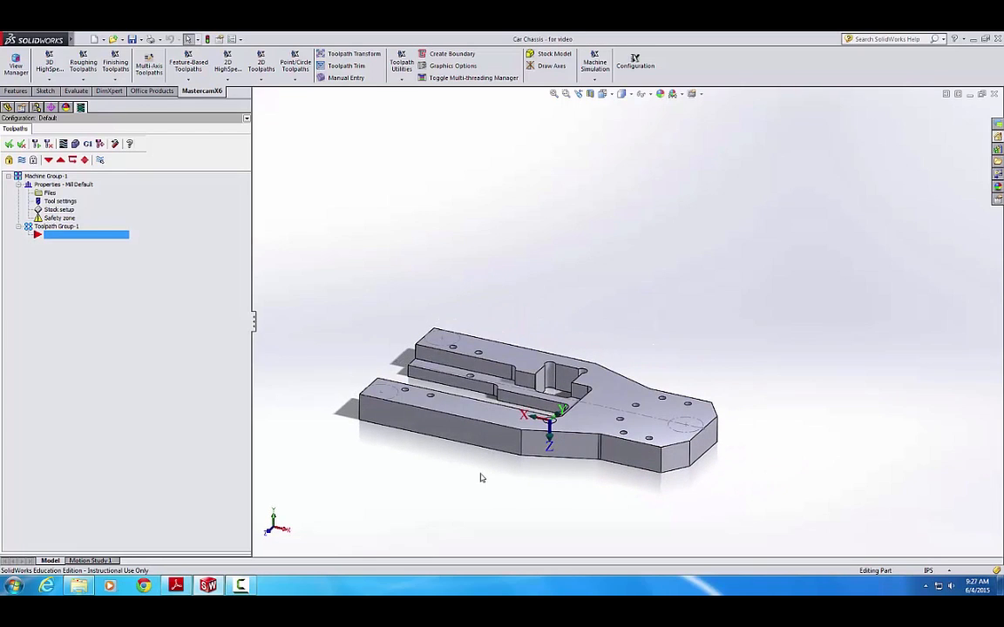
left_click(176, 586)
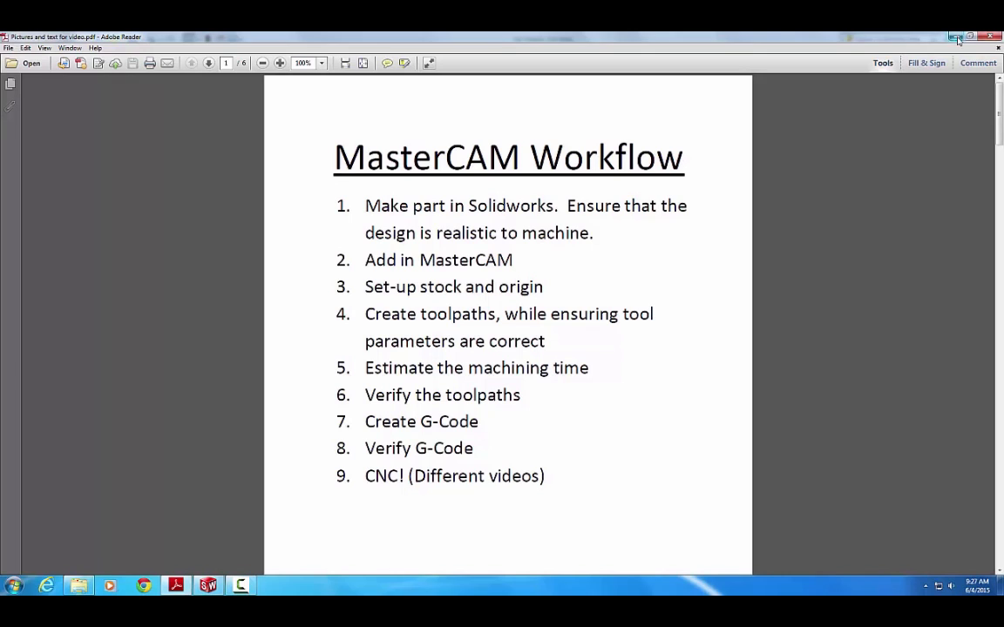
left_click(209, 586)
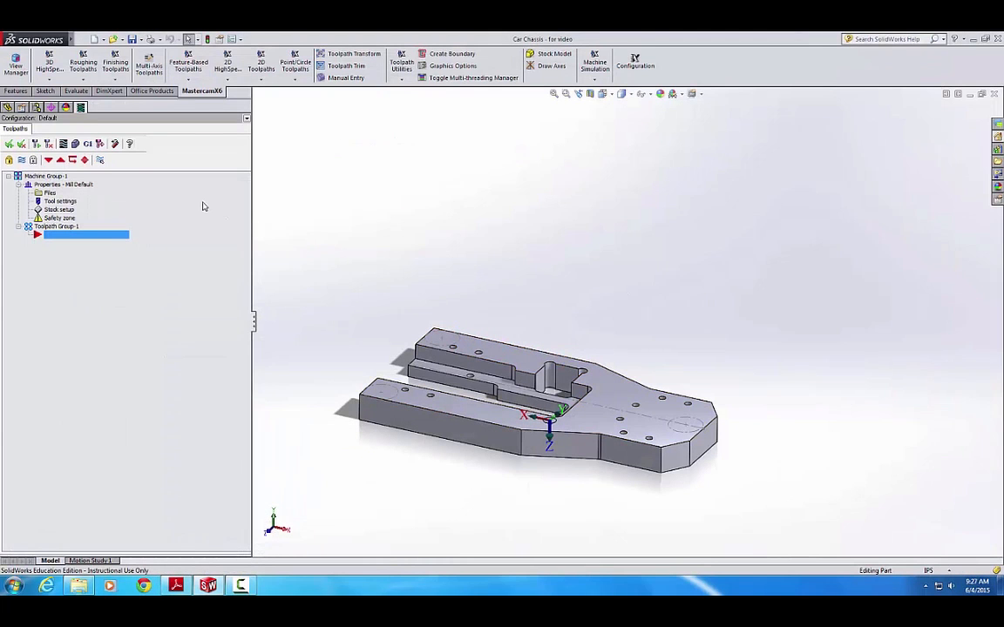
- Suppress the Fillet1 feature that rounds the vertical inside corners of the chassis's stepped pocket
left_click(7, 107)
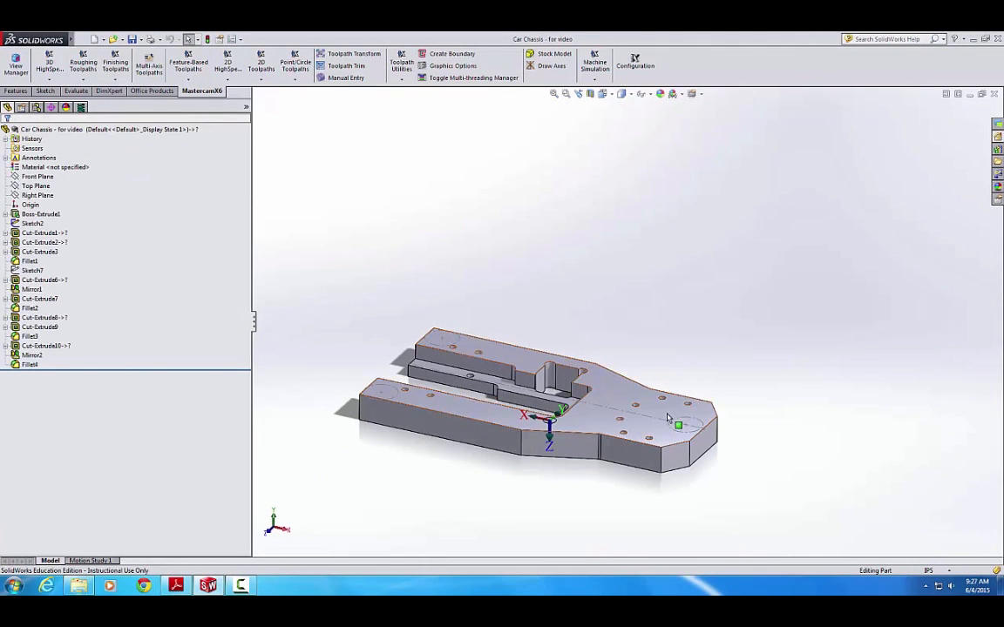
middle_click_drag(665, 415, 609, 512, "ctrl")
middle_click_drag(594, 430, 597, 446, "ctrl")
scroll(597, 445, "down", 1)
scroll(597, 445, "down", 1)
middle_click_drag(593, 496, 607, 435, "ctrl")
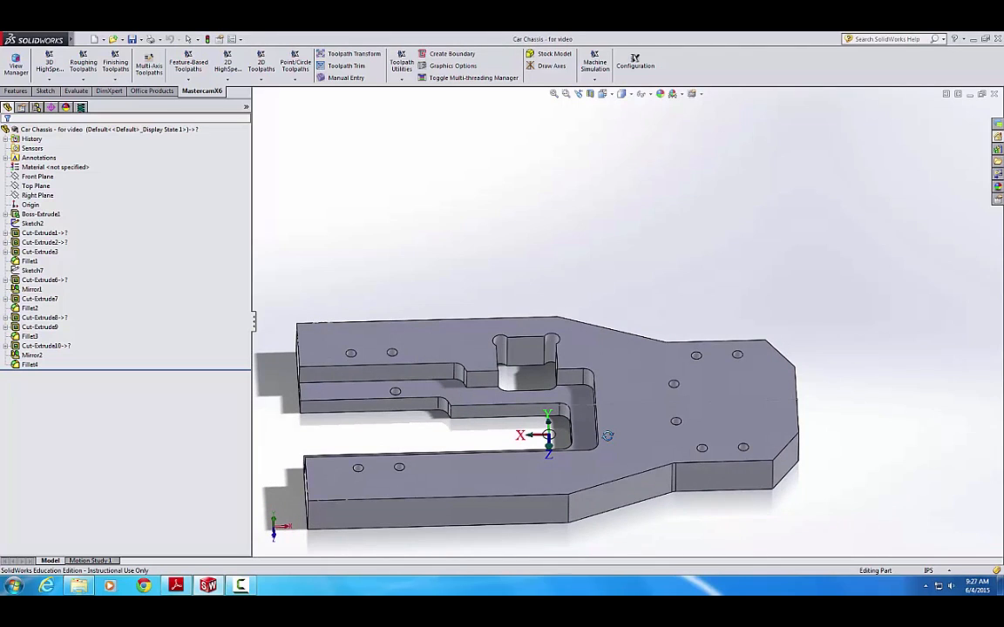
right_click(35, 262)
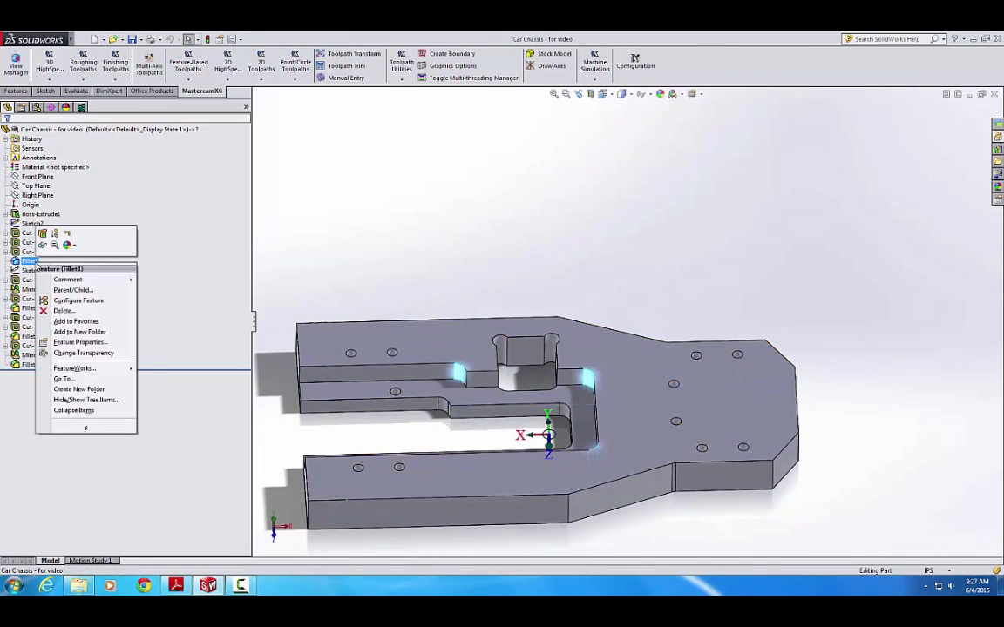
left_click(55, 234)
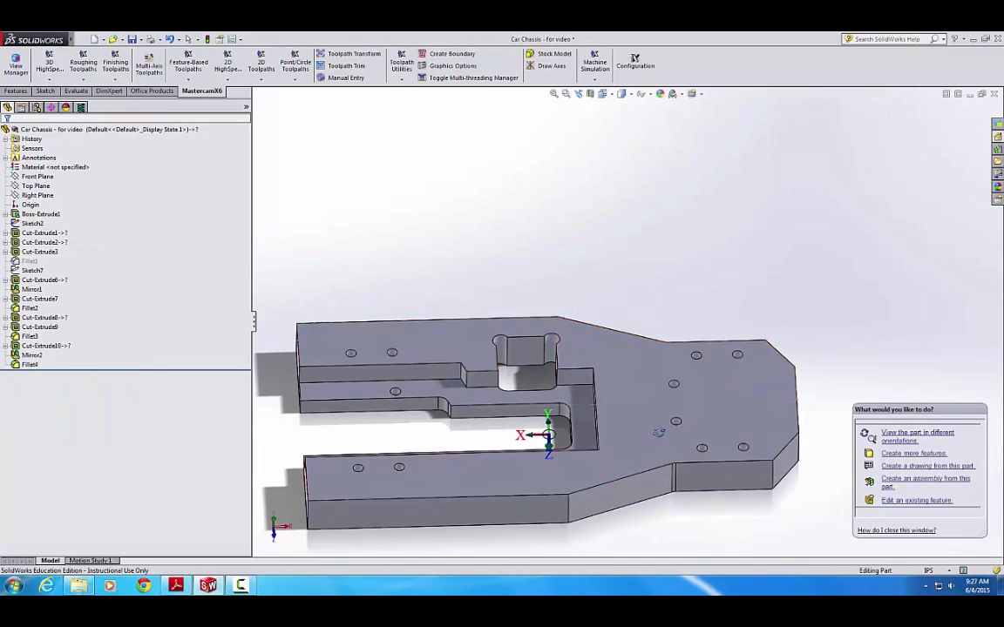
- Inspect the stepped pocket's sharp inside corners and unsuppress Fillet1 to round them again
middle_click_drag(658, 432, 640, 448)
scroll(498, 367, "down", 2)
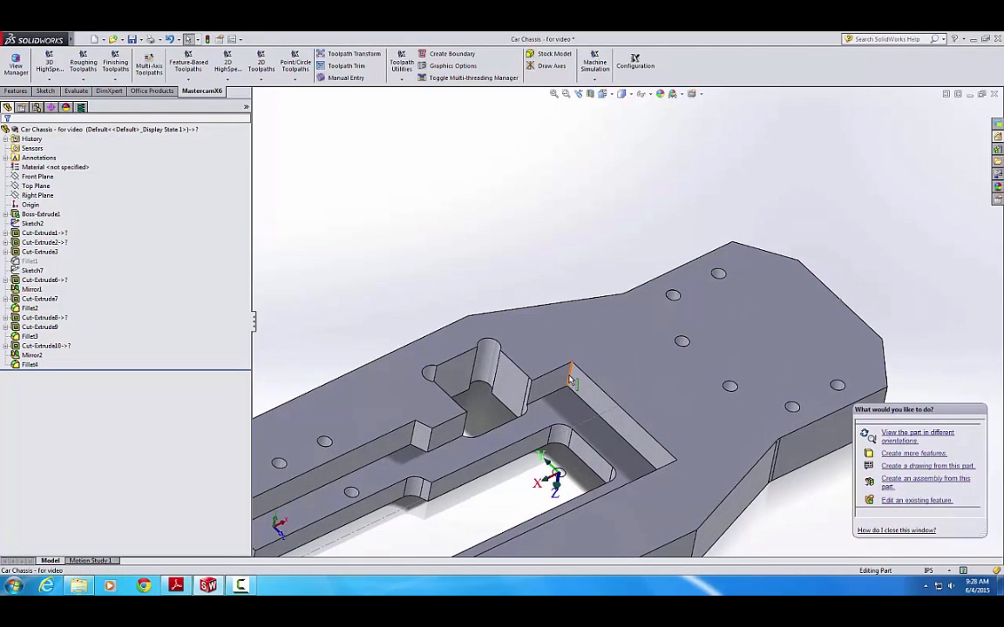
scroll(579, 396, "up", 1)
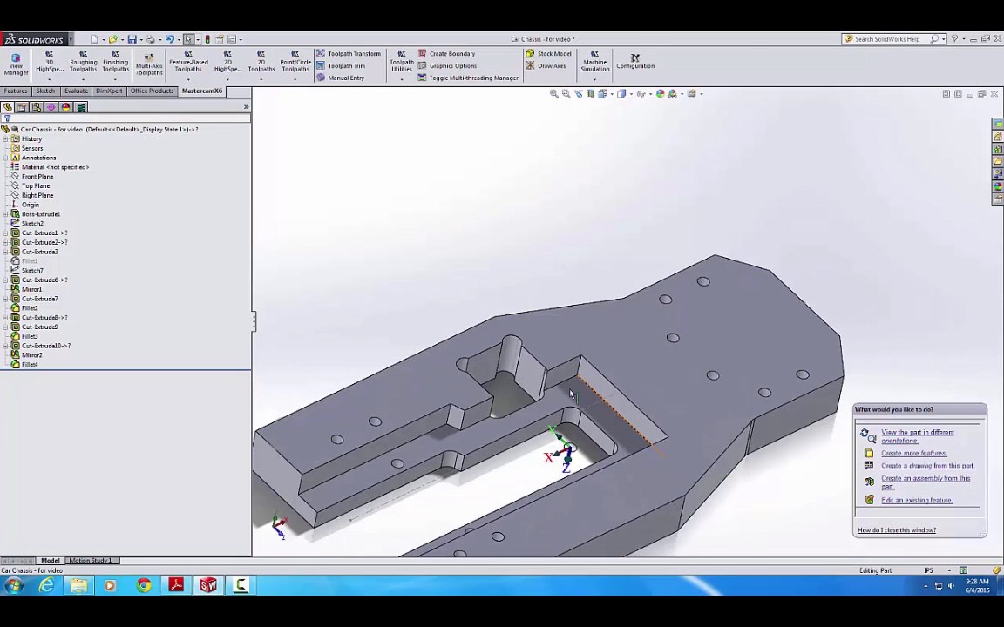
right_click(29, 263)
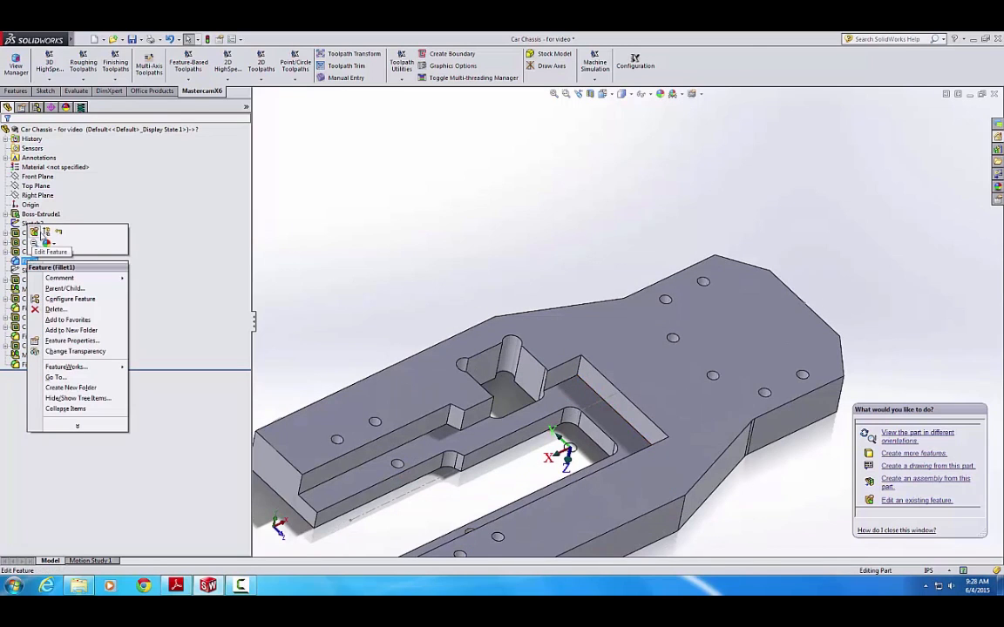
left_click(46, 234)
middle_click_drag(676, 478, 651, 429)
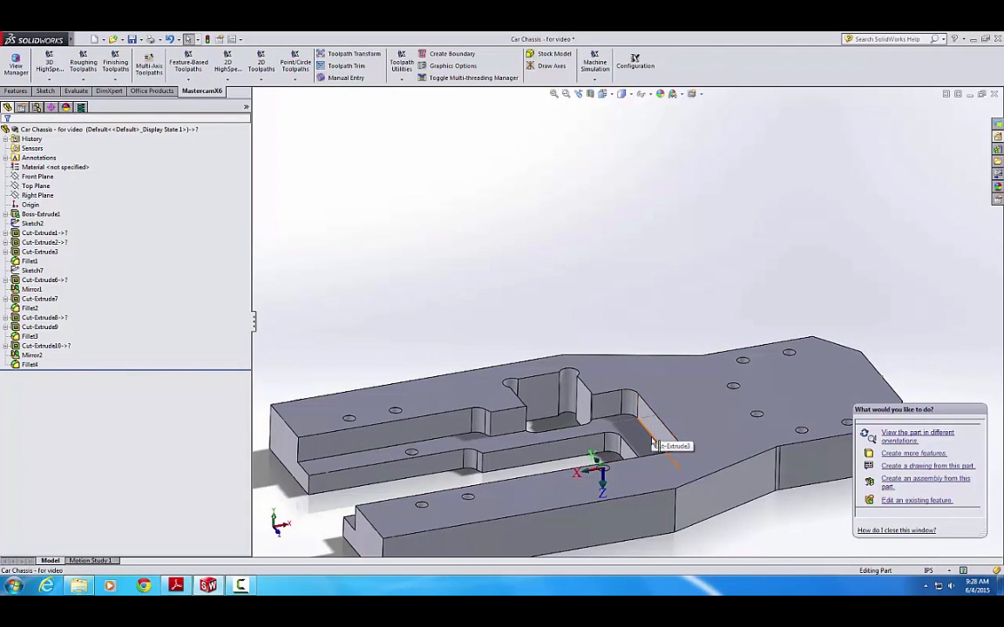
- Display the Mastercam toolpath manager and review Machine Group-1 alongside the whole chassis
scroll(602, 432, "up", 4)
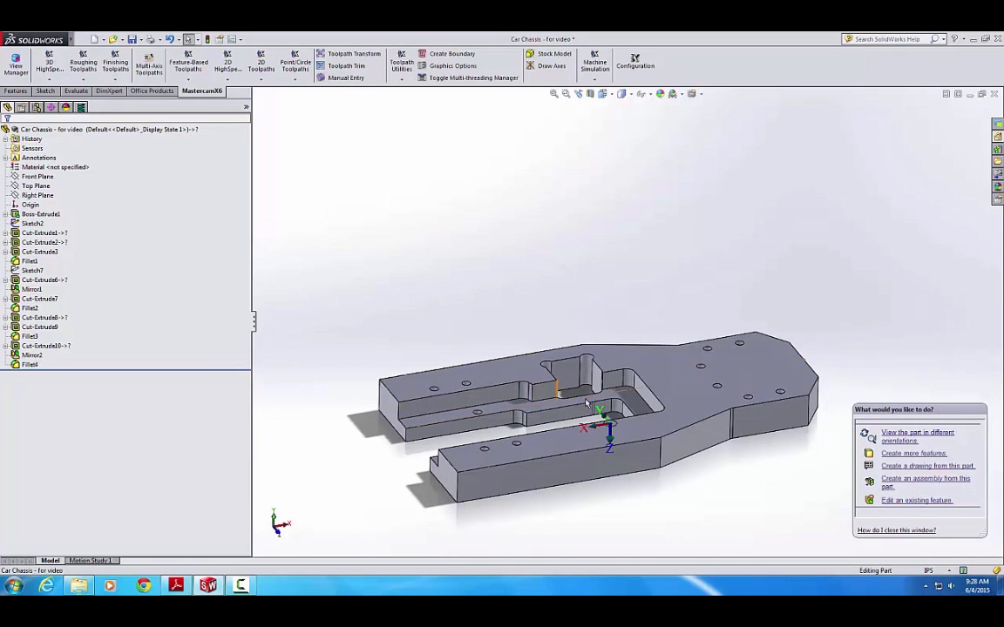
middle_click_drag(587, 403, 564, 447)
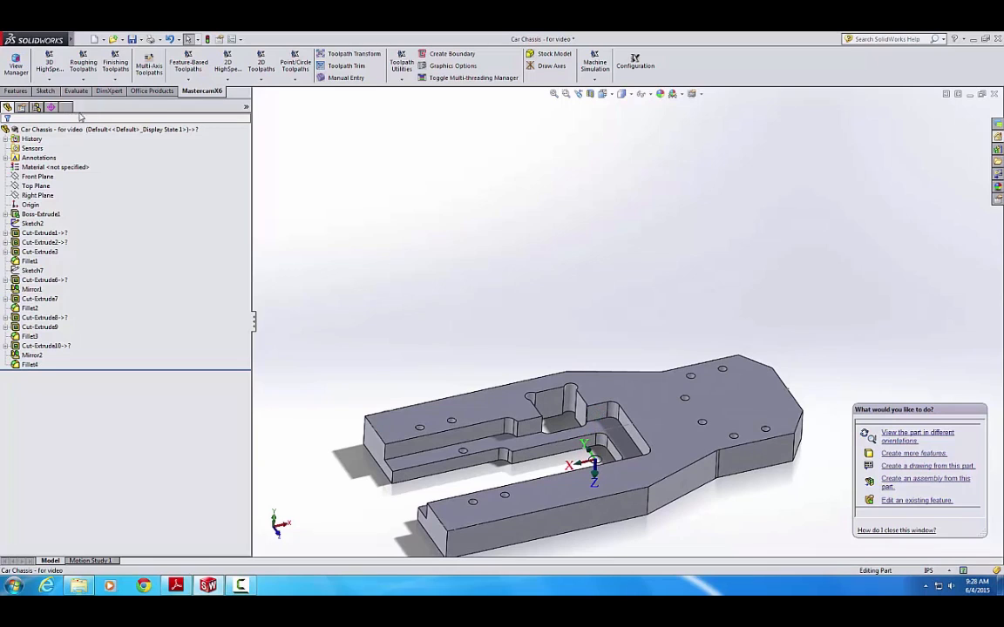
left_click(80, 107)
middle_click_drag(577, 348, 552, 297, "ctrl")
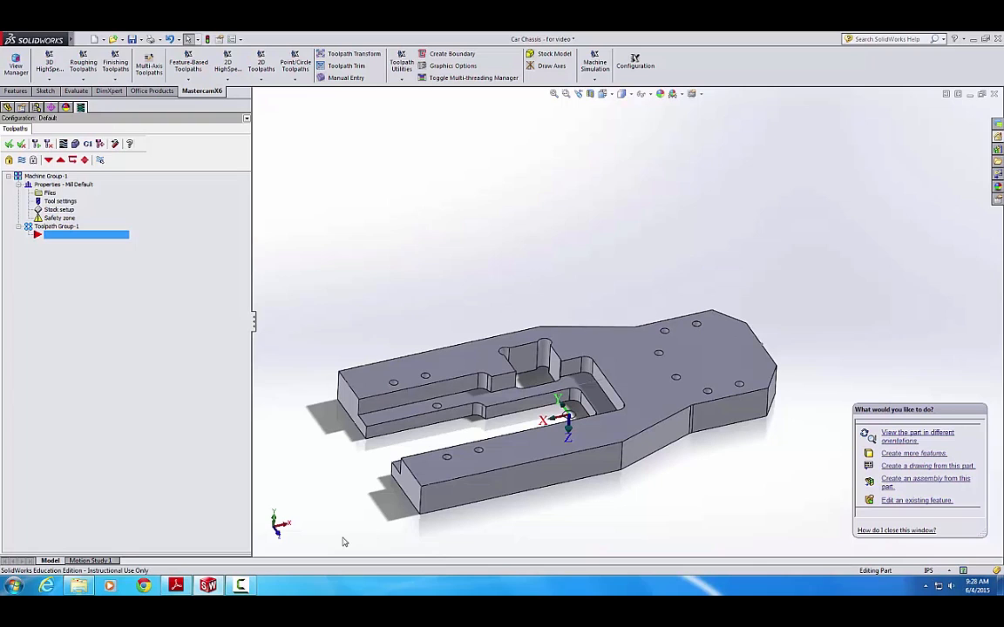
mouse_move(591, 315)
middle_mouse_down()
mouse_move(616, 341)
mouse_move(609, 312)
mouse_move(589, 327)
middle_mouse_up()
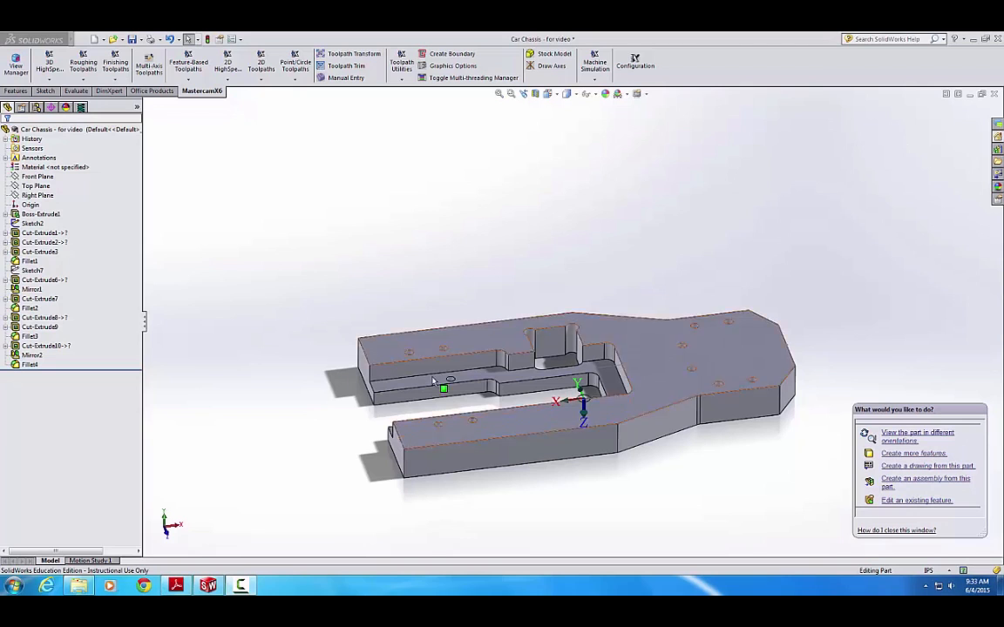
- Open Sketch1 of Boss-Extrude1 for editing and examine the rectangle's length and width dimensions
middle_click_drag(410, 403, 508, 448)
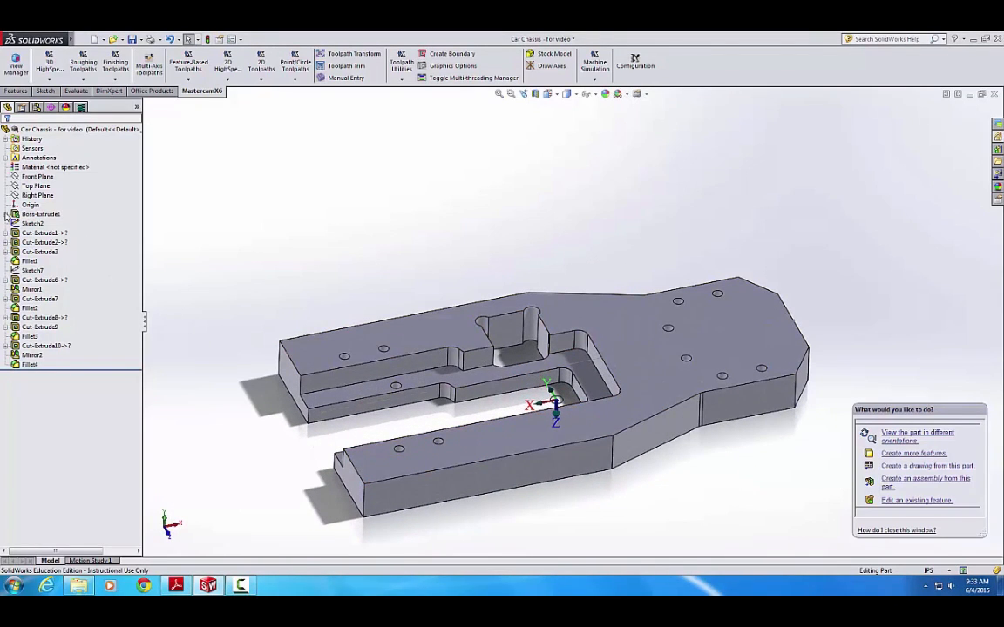
left_click(6, 214)
left_click(47, 225)
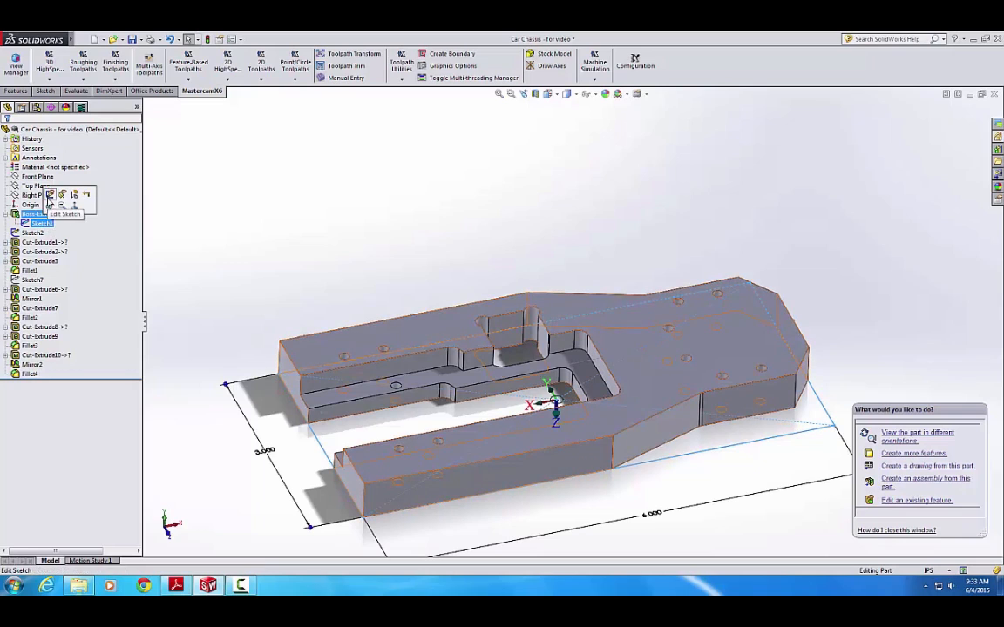
left_click(45, 181)
mouse_move(743, 397)
middle_mouse_down()
mouse_move(694, 358)
mouse_move(693, 332)
mouse_move(654, 327)
mouse_move(658, 424)
mouse_move(659, 363)
mouse_move(647, 352)
mouse_move(649, 379)
mouse_move(523, 339)
mouse_move(505, 412)
mouse_move(474, 345)
middle_mouse_up()
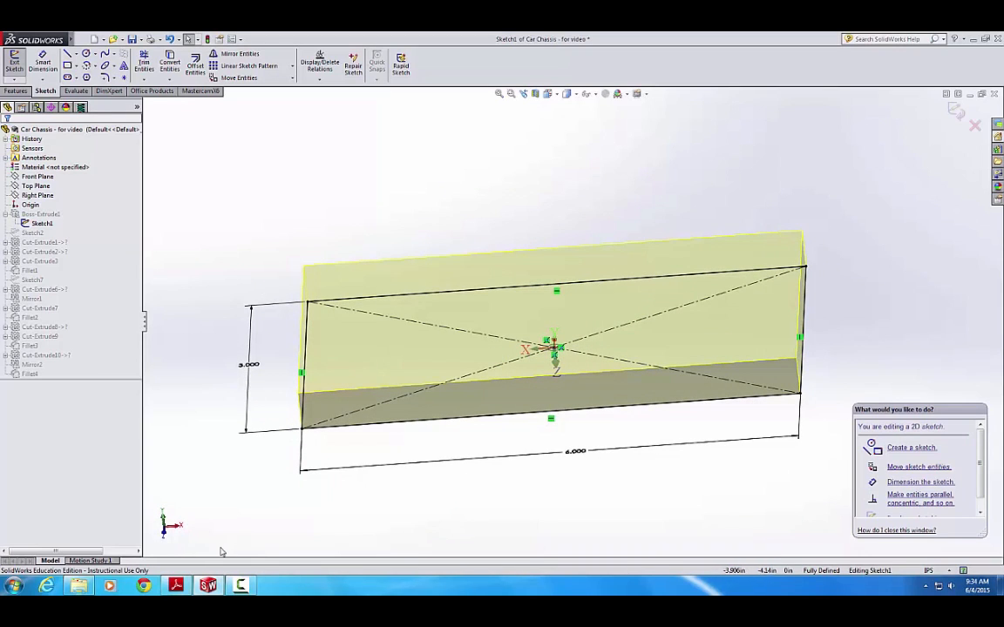
- Compare the rectangle with the Stock photo in the PDF in Adobe Reader, then return to SolidWorks and exit the sketch
left_click(177, 588)
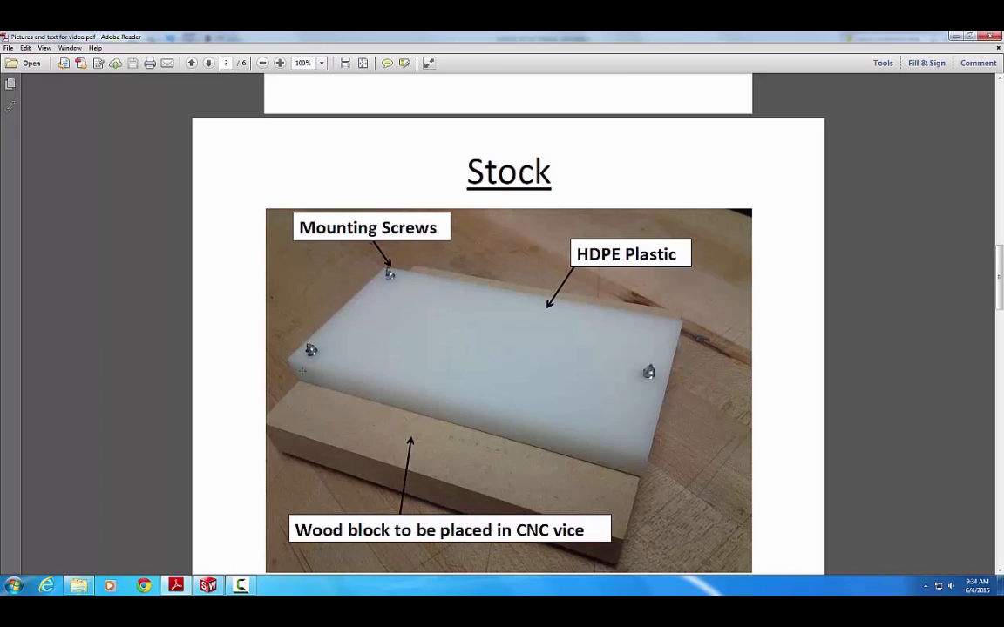
left_click(208, 585)
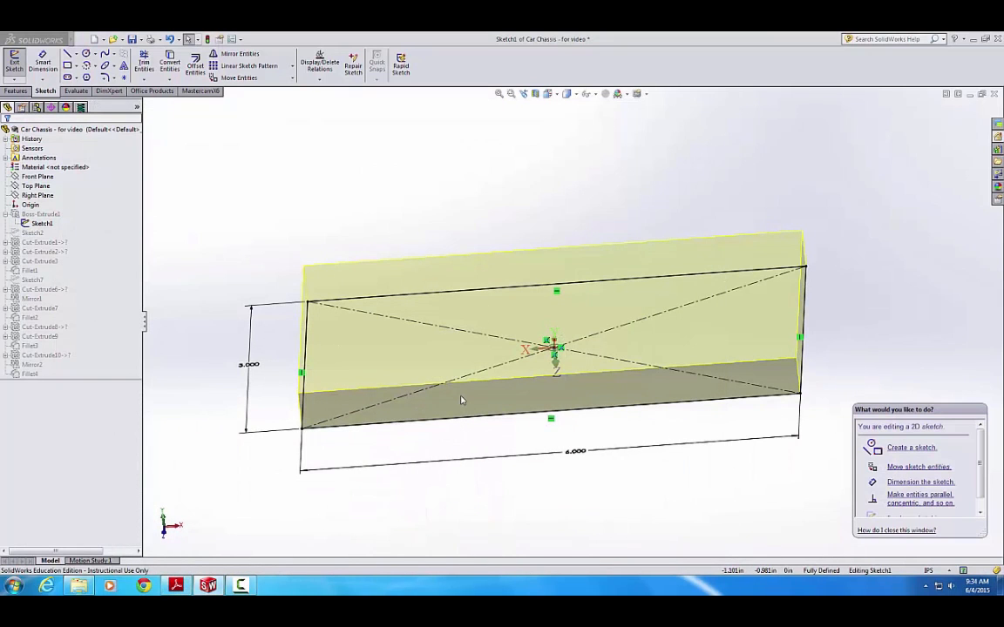
middle_click_drag(460, 396, 459, 451)
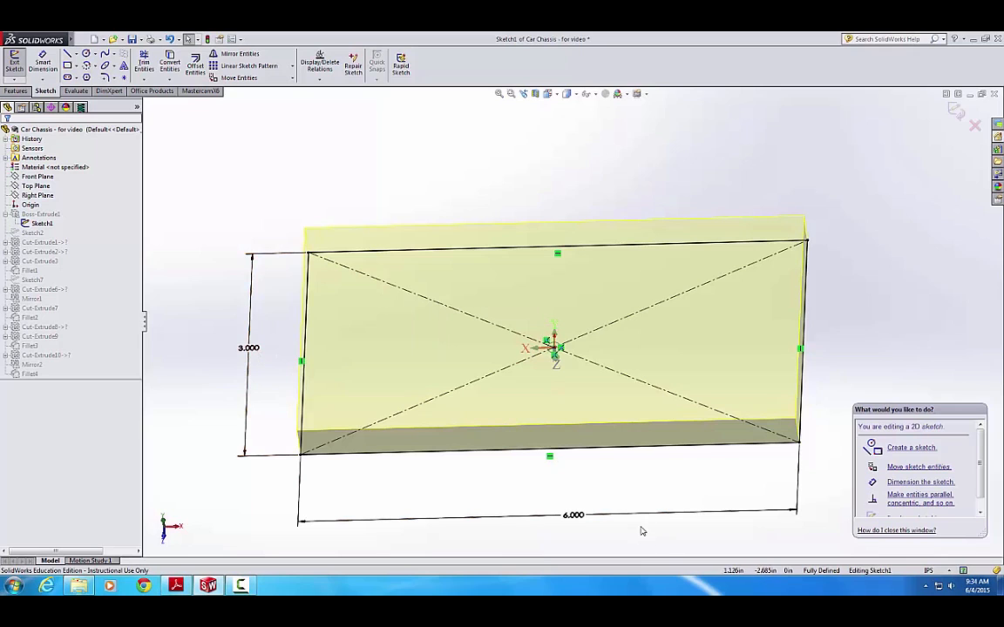
middle_click_drag(531, 474, 302, 351, "ctrl")
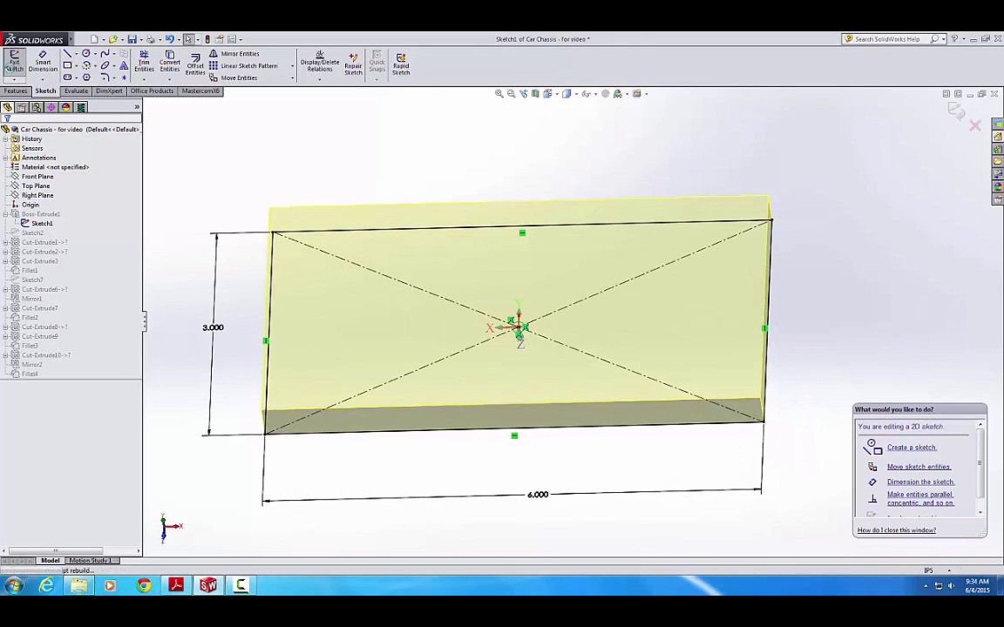
left_click(14, 61)
- Open the Boss-Extrude1 definition, check its blind extrusion depth against the stock thickness, and close it
right_click(51, 215)
left_click(63, 183)
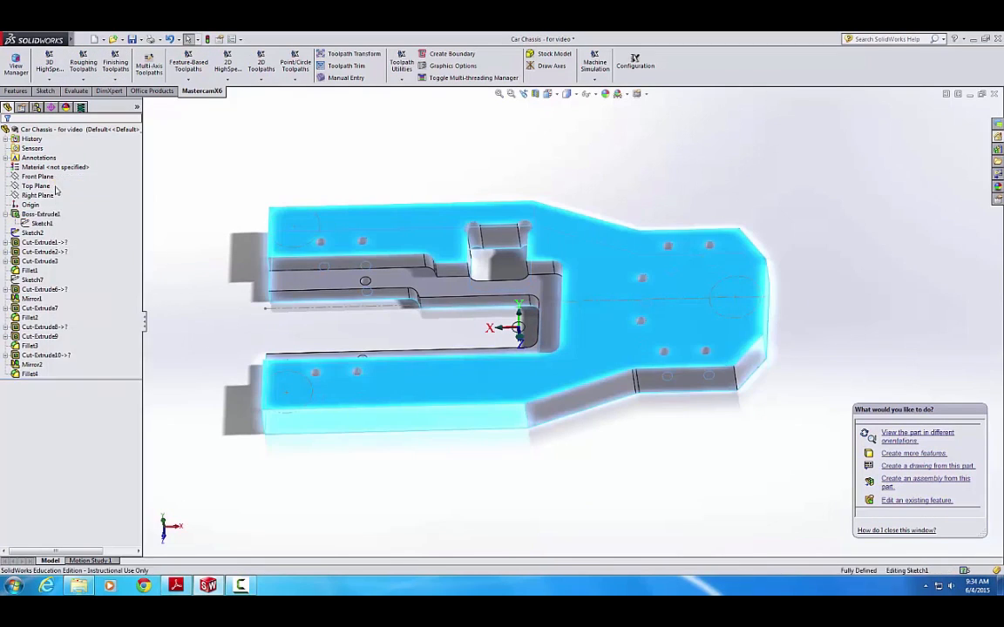
middle_click_drag(335, 288, 332, 304)
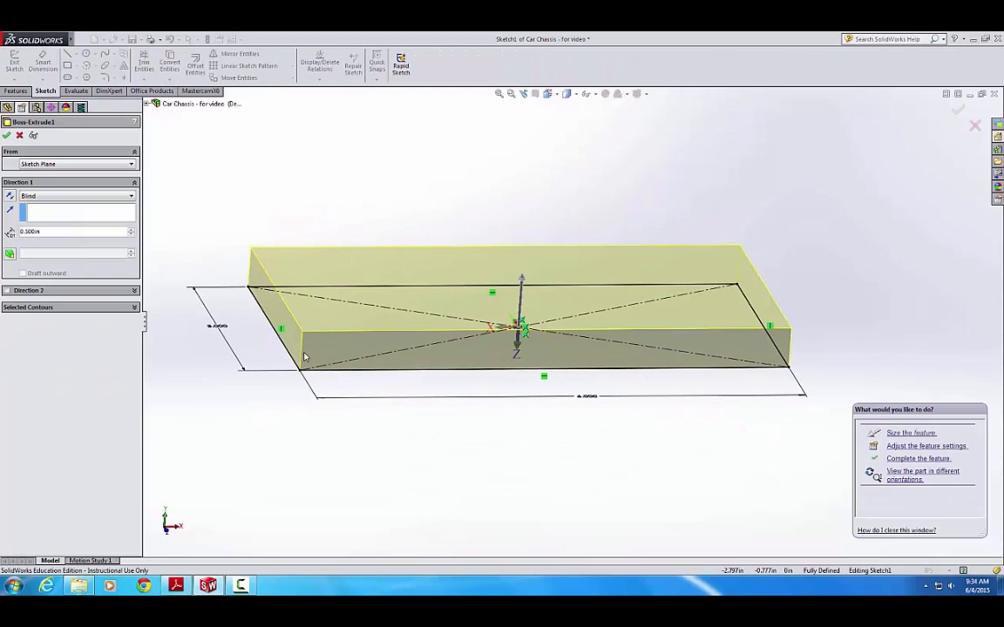
left_click(8, 136)
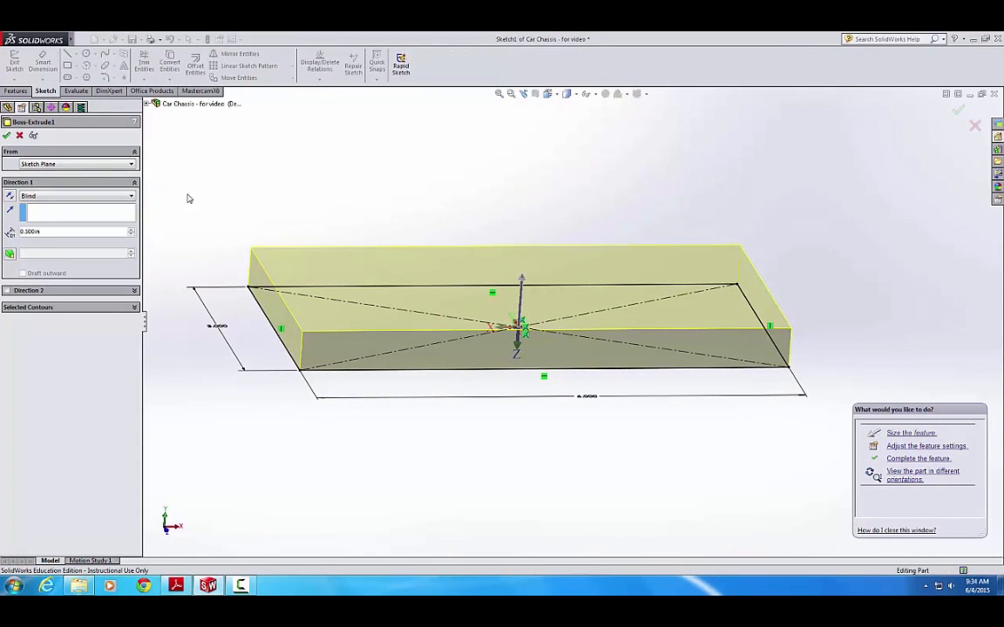
middle_click_drag(512, 284, 508, 312)
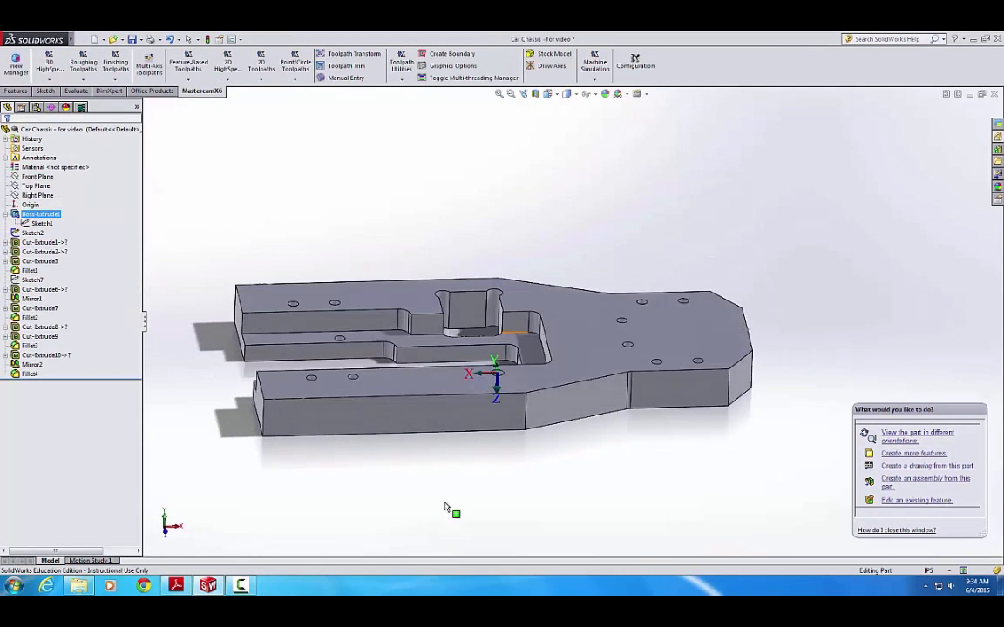
left_click(237, 589)
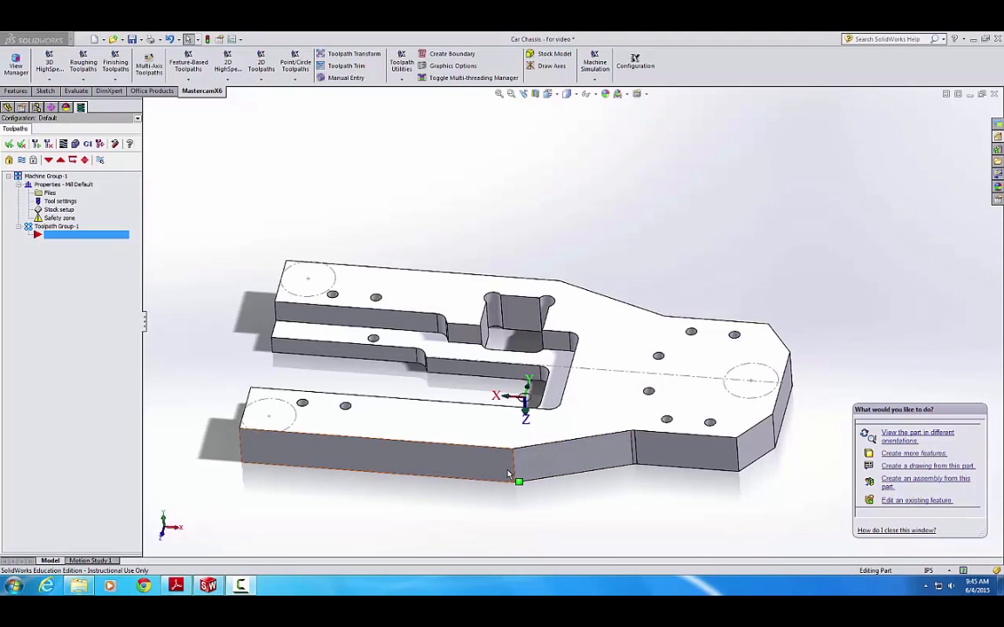
- Set MASTERCAM TOP as the current view and origin in the View Manager, placing the origin at the chassis's upper back corner
middle_click_drag(529, 422, 538, 392)
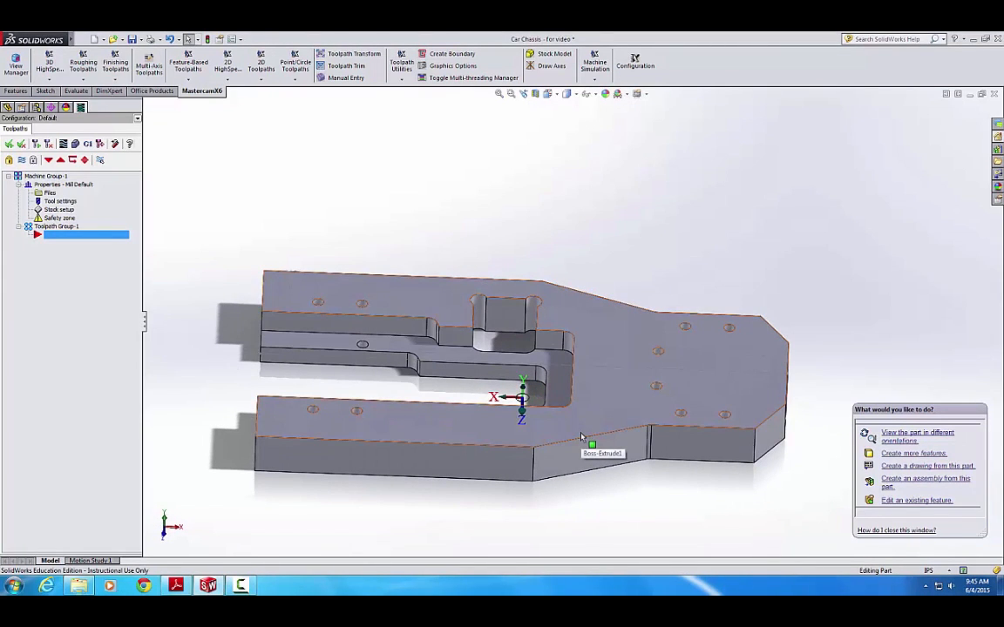
mouse_move(643, 482)
middle_mouse_down()
mouse_move(695, 488)
mouse_move(661, 478)
middle_mouse_up()
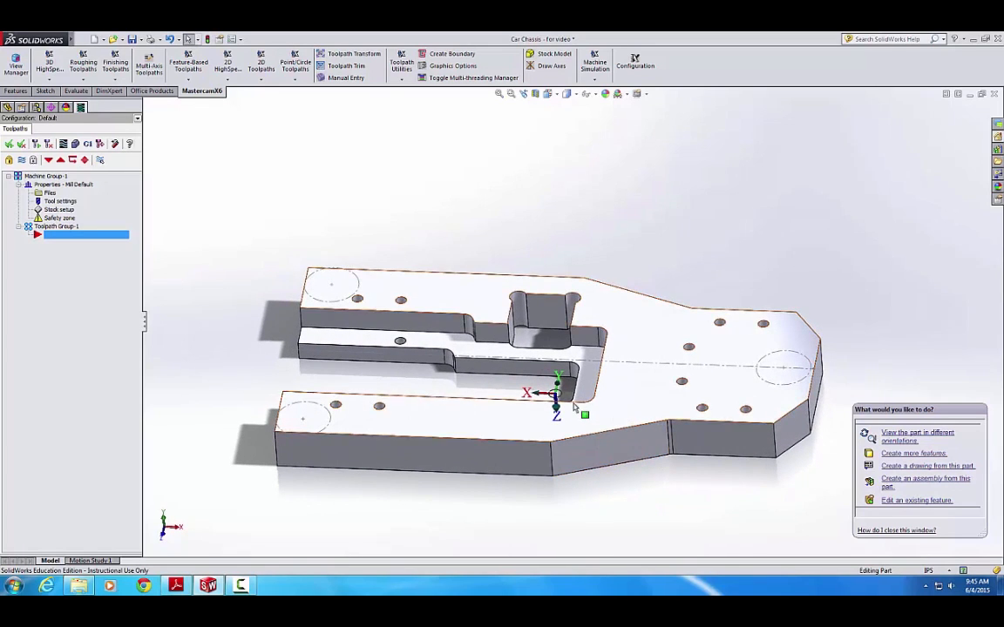
middle_click_drag(563, 399, 523, 375)
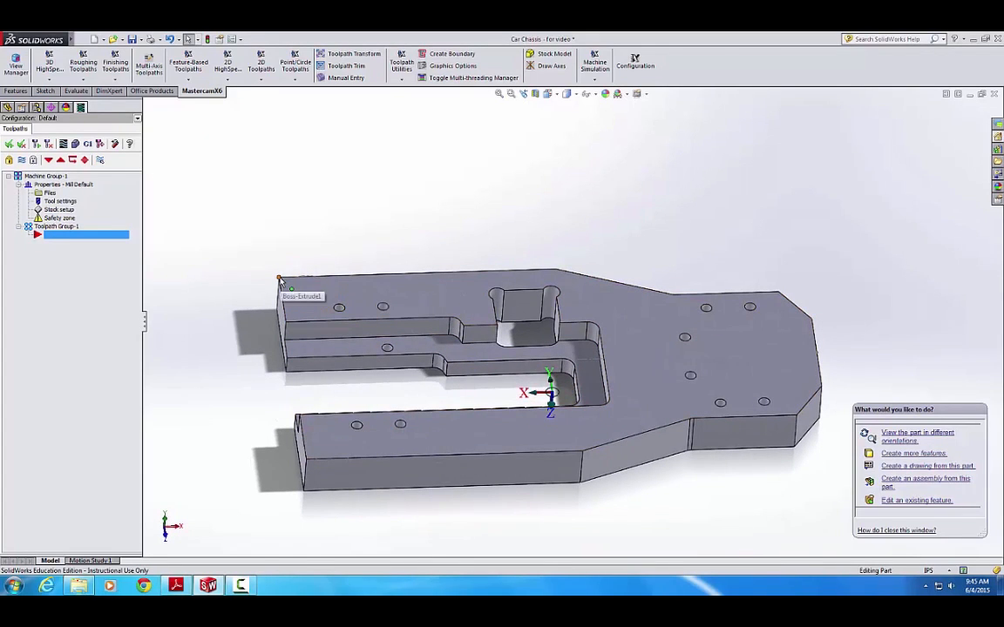
middle_click_drag(514, 352, 478, 339, "ctrl")
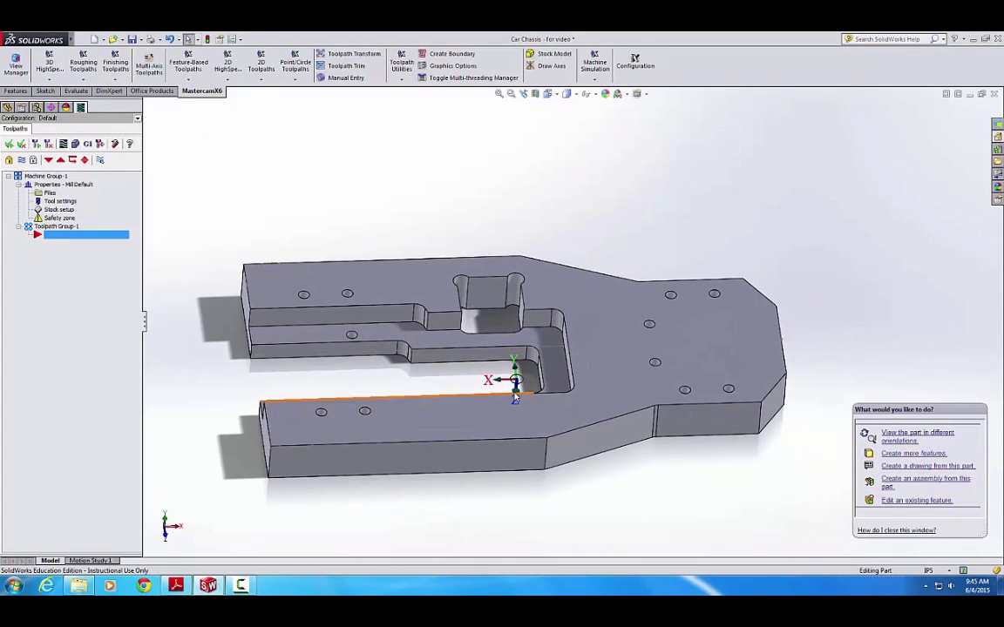
middle_click_drag(556, 373, 651, 359, "ctrl")
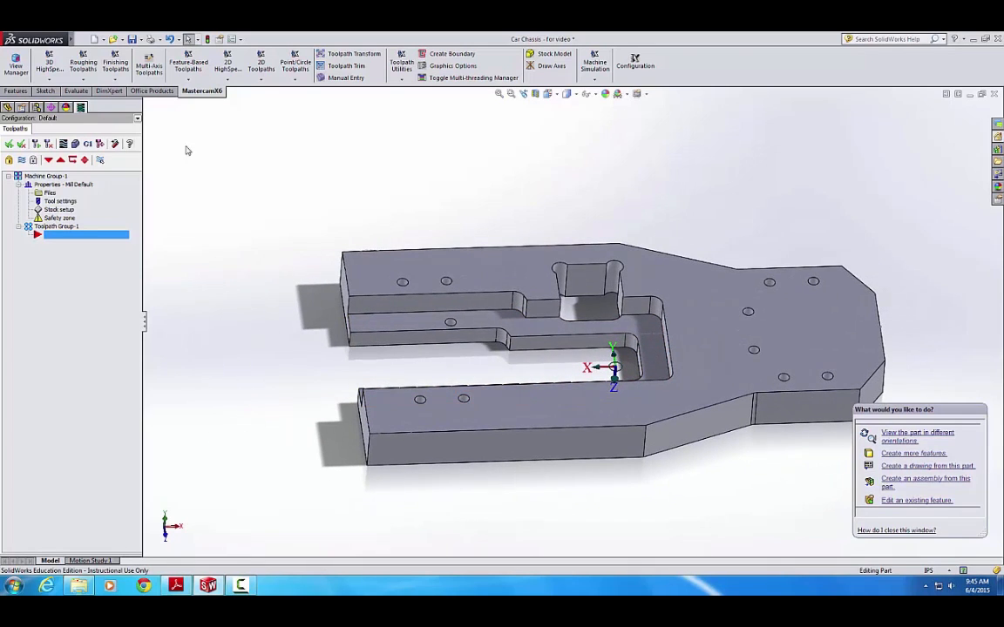
left_click(11, 74)
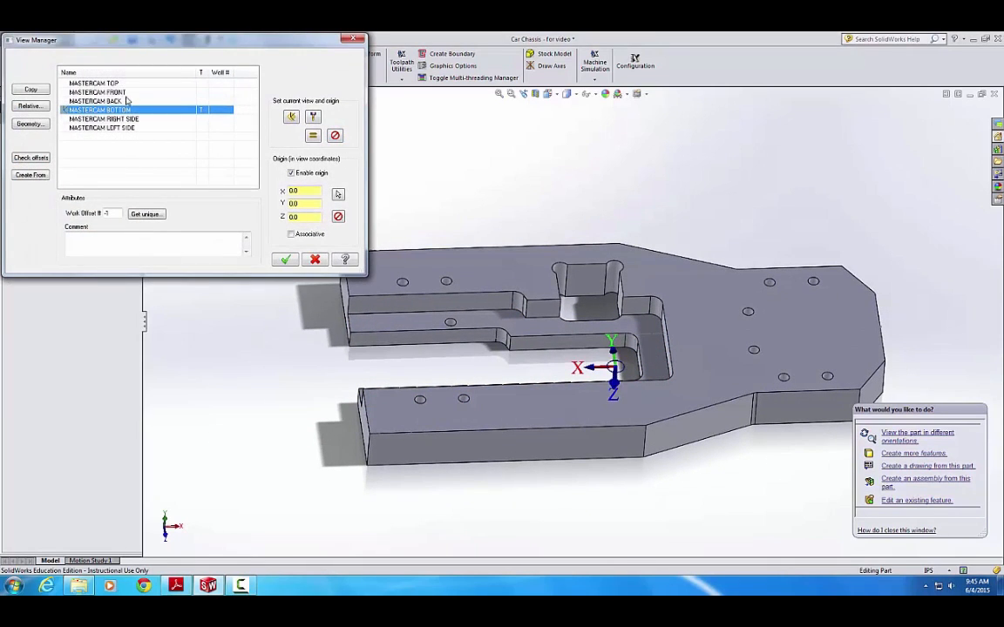
left_click(106, 83)
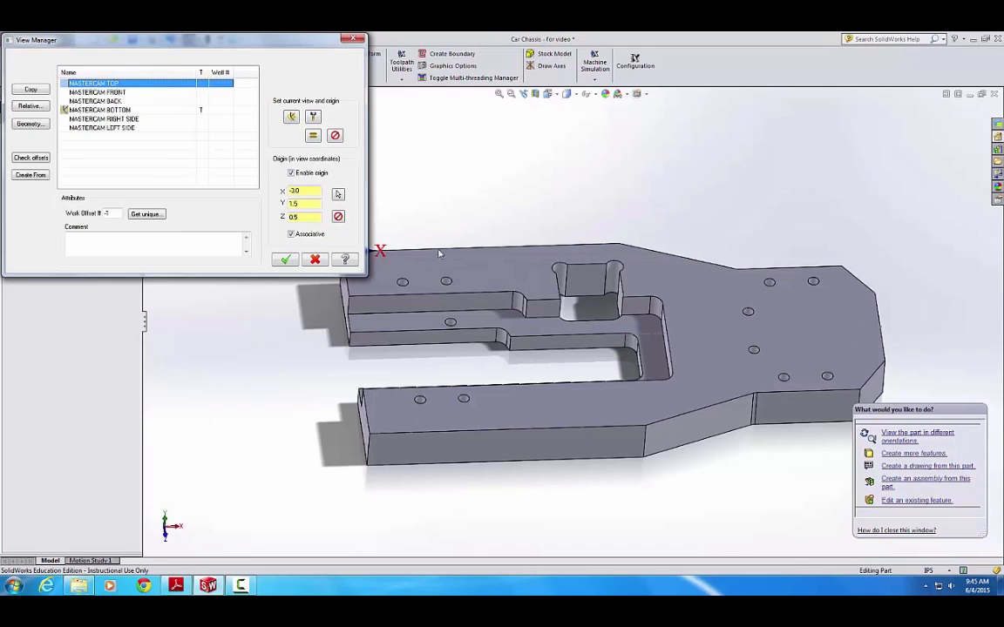
left_click(291, 119)
left_click(202, 88)
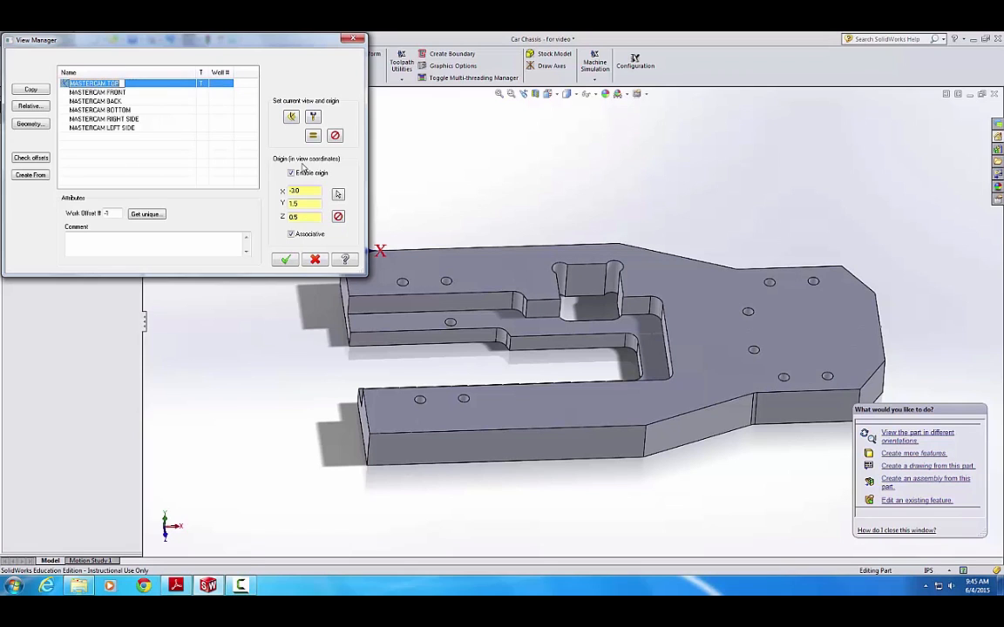
left_click(285, 260)
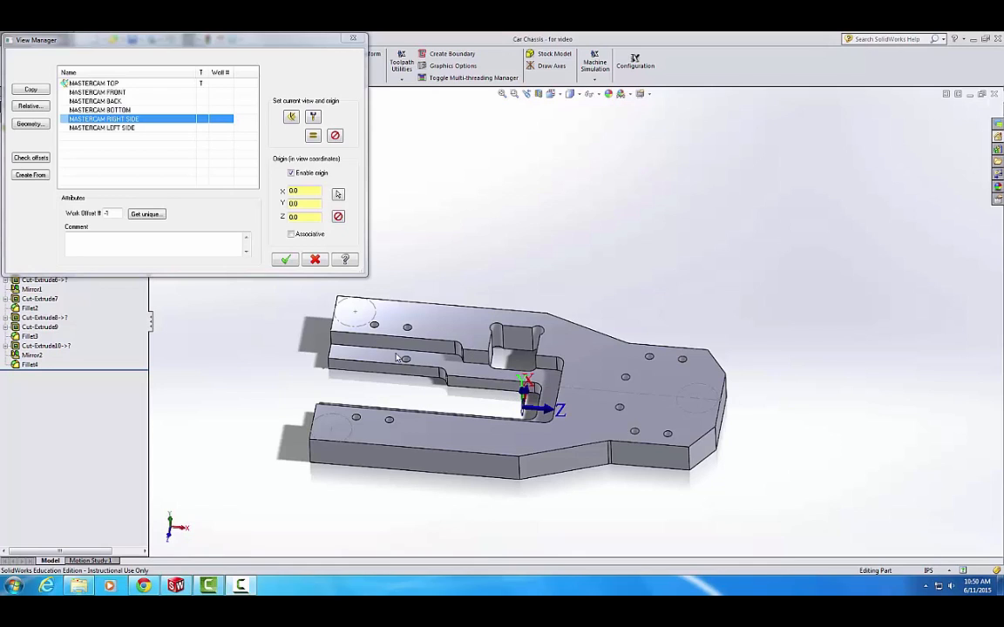
- Compare the axis directions of the MASTERCAM LEFT SIDE, BOTTOM and RIGHT SIDE views in the View Manager
left_click(96, 129)
left_click(99, 111)
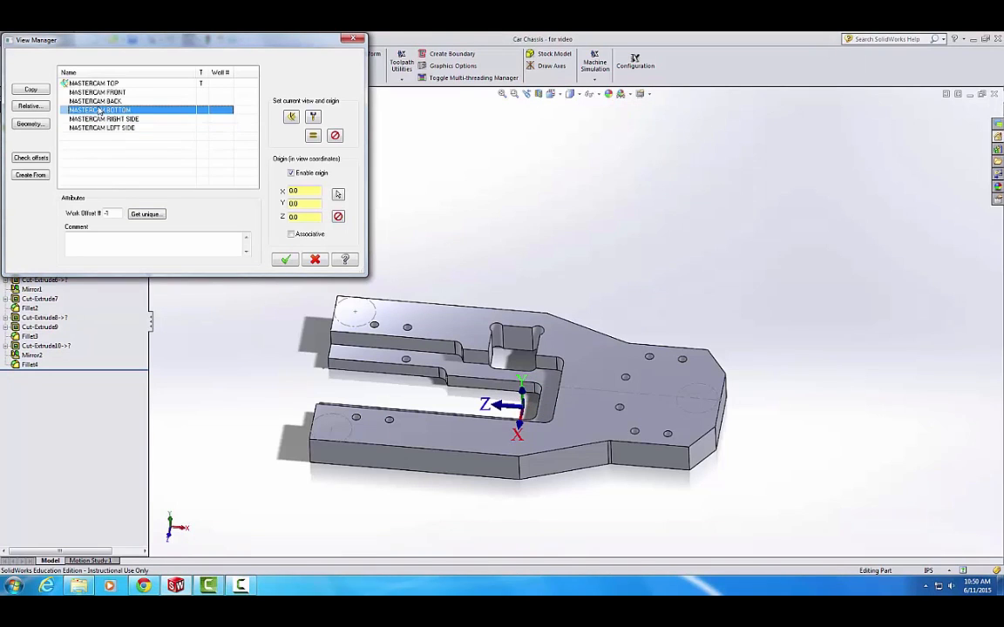
left_click(98, 119)
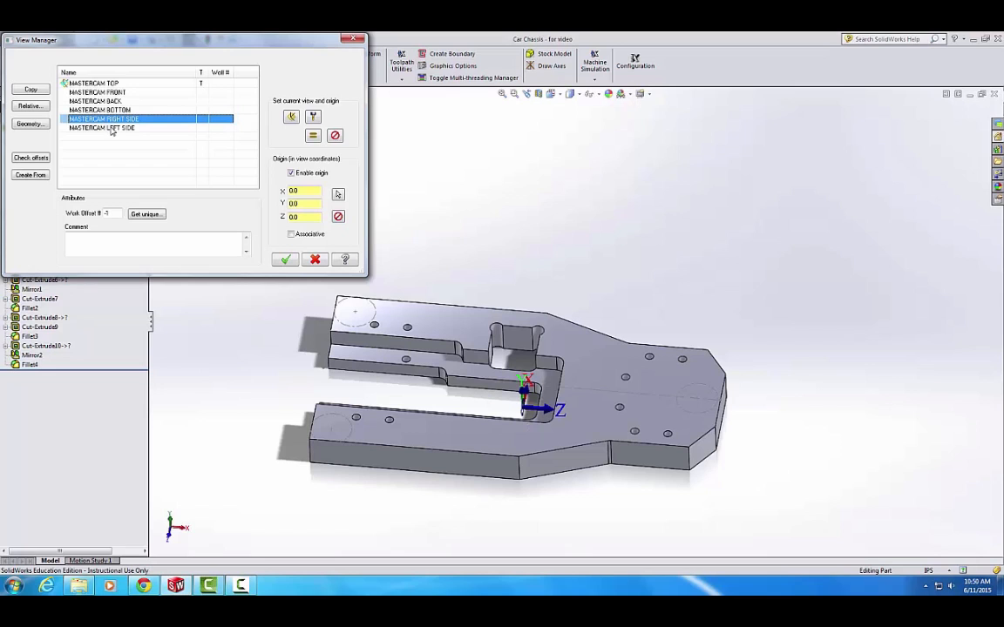
- Start defining a new view from geometry based on MASTERCAM TOP and explore its rotation options about Z and X
left_click(29, 124)
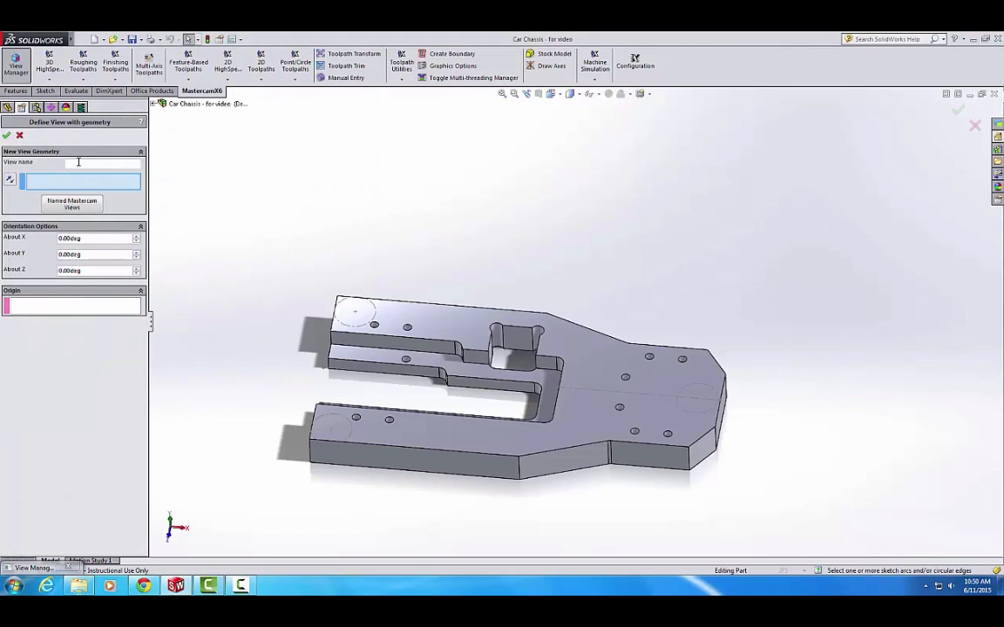
left_click(71, 207)
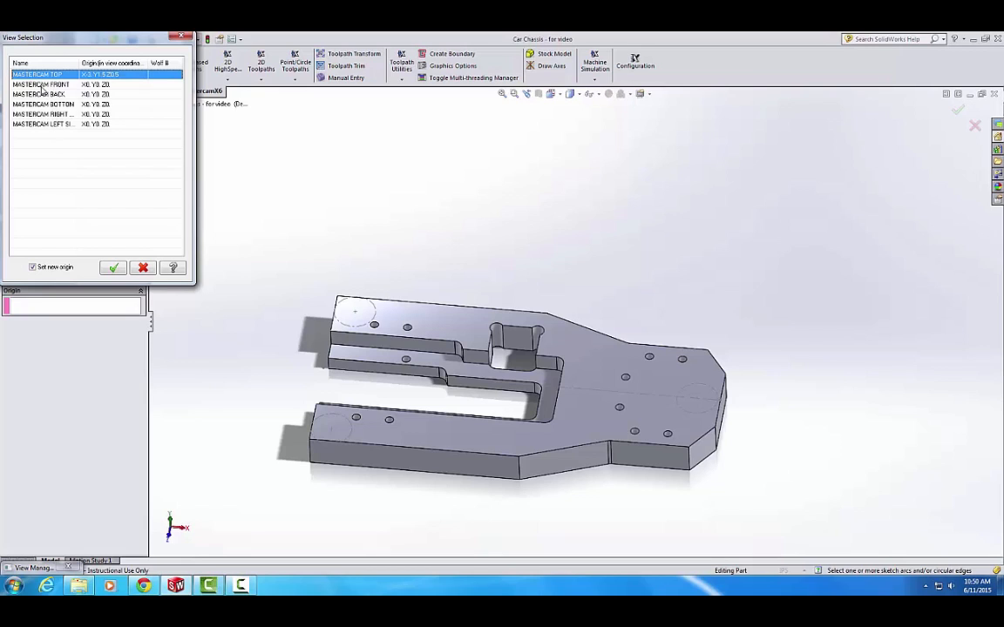
left_click(114, 268)
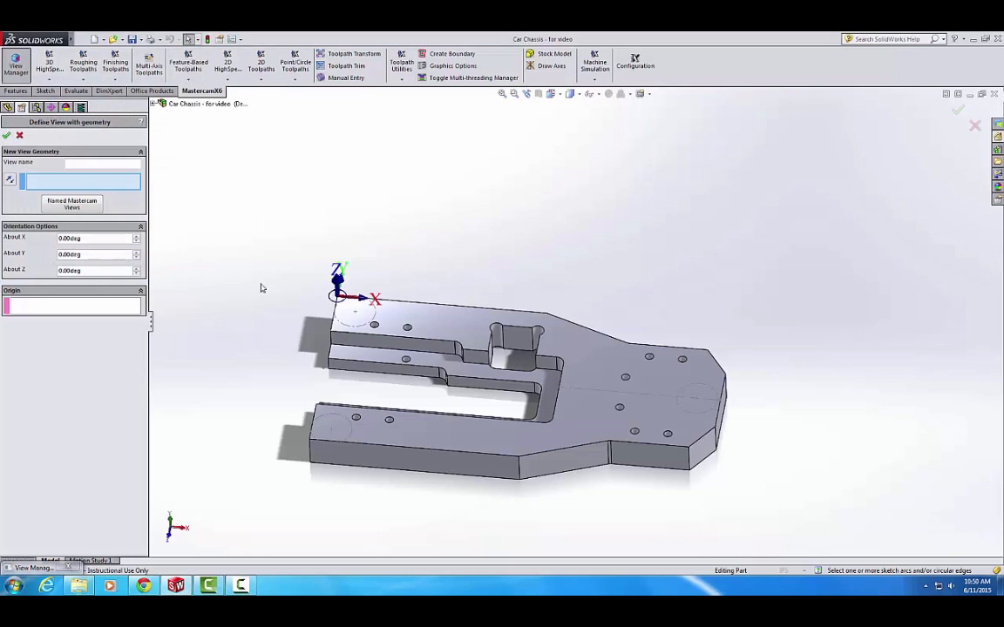
left_click(103, 270)
left_click(64, 238)
left_click_drag(83, 238, 63, 238)
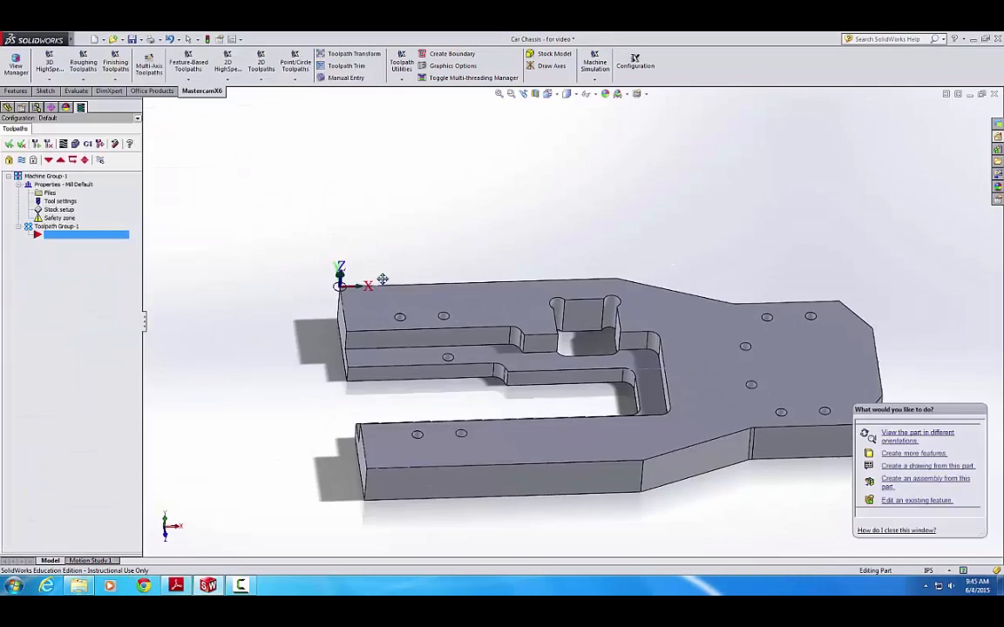
- Examine the origin and axes at the chassis corner, then switch to the Stock With Dashed Lines photo in Adobe Reader
middle_click_drag(383, 279, 362, 314, "ctrl")
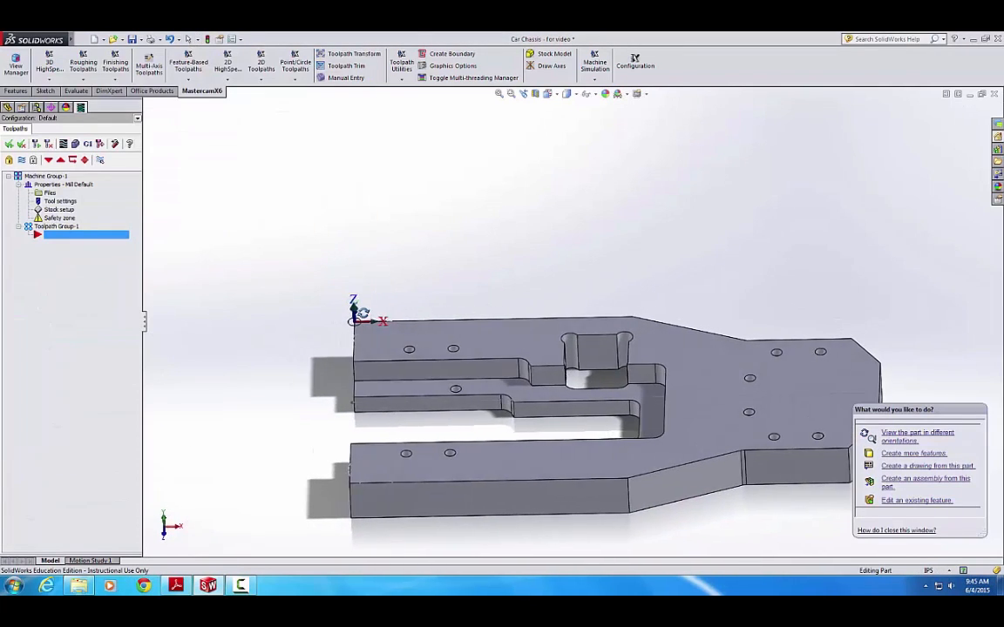
middle_click_drag(480, 352, 423, 318, "ctrl")
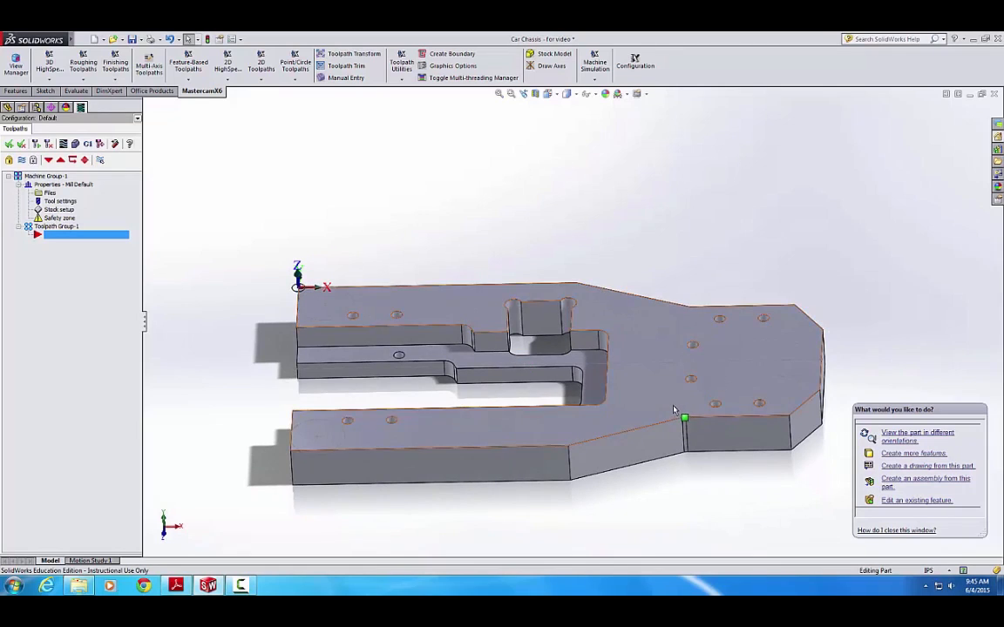
middle_click_drag(673, 406, 654, 409, "ctrl")
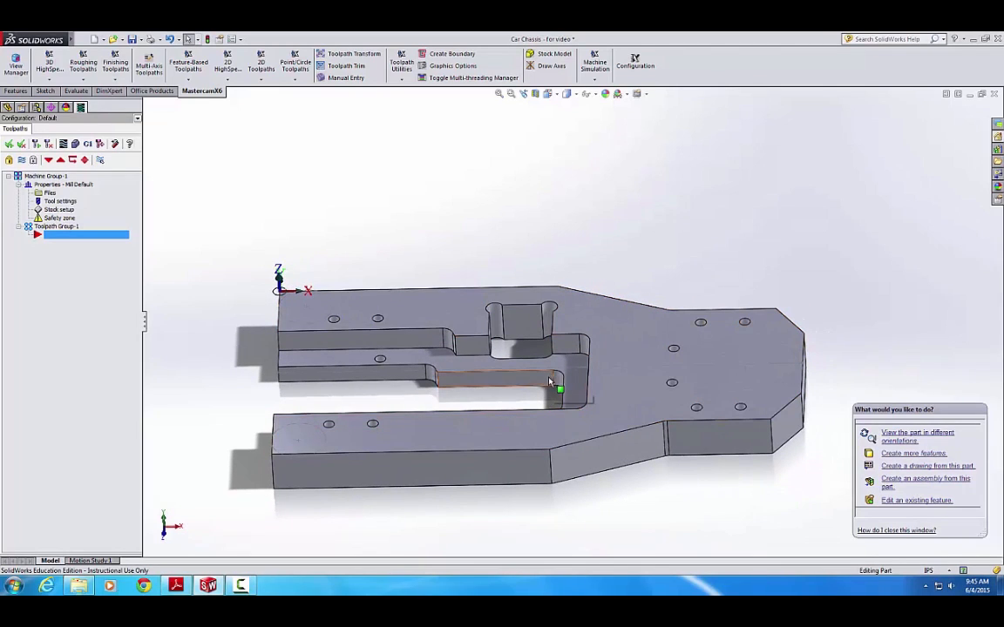
left_click(176, 587)
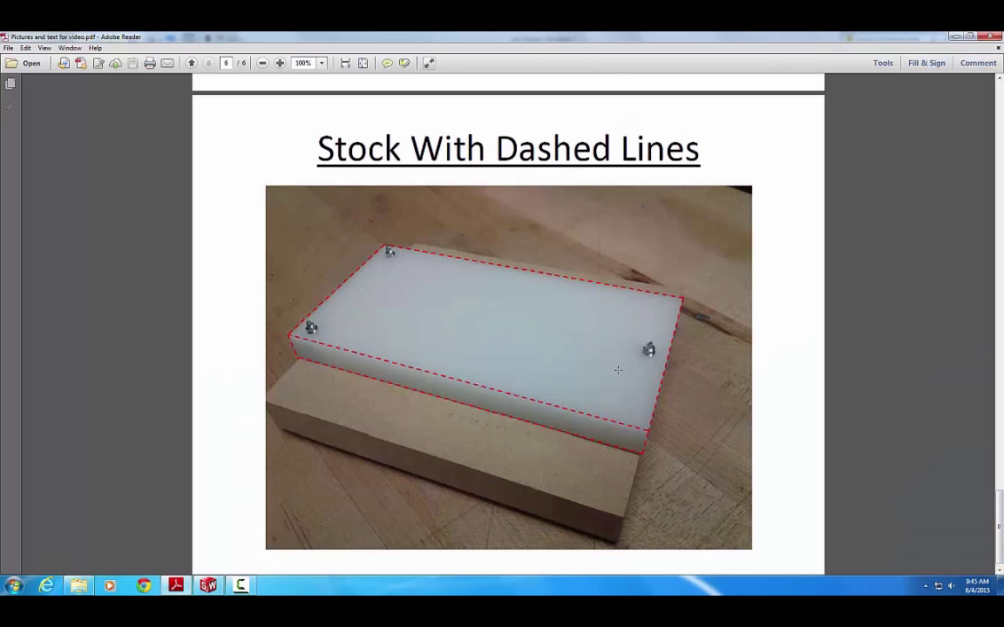
- Return to SolidWorks and set the rectangular stock size to 3.0 in Y and 6.0 in X in the machine group's stock setup
left_click(207, 586)
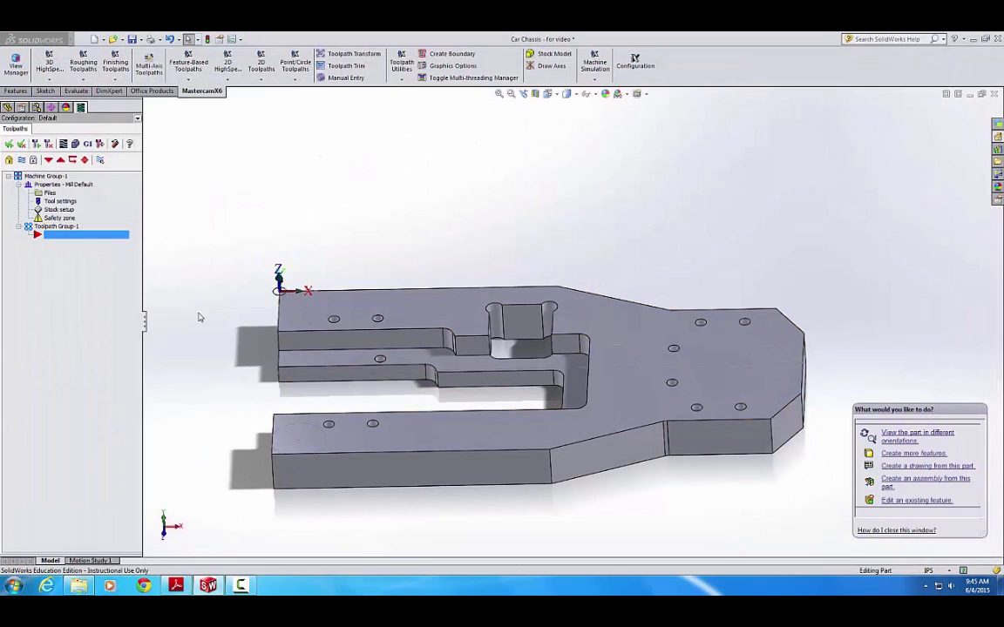
left_click(54, 211)
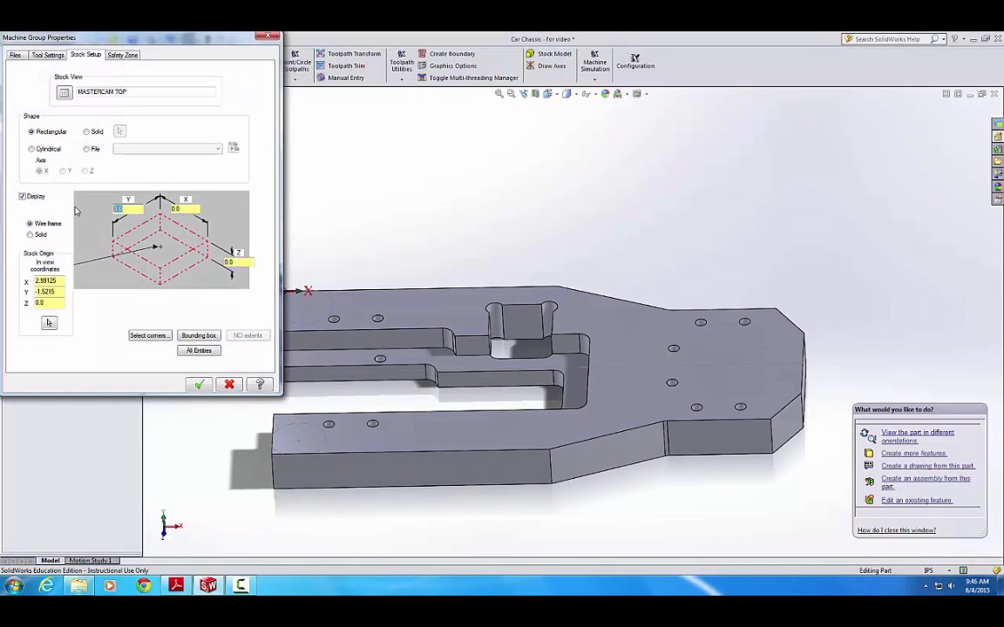
type("3.0")
key("Tab")
type("6.0")
key("Tab")
left_click(199, 385)
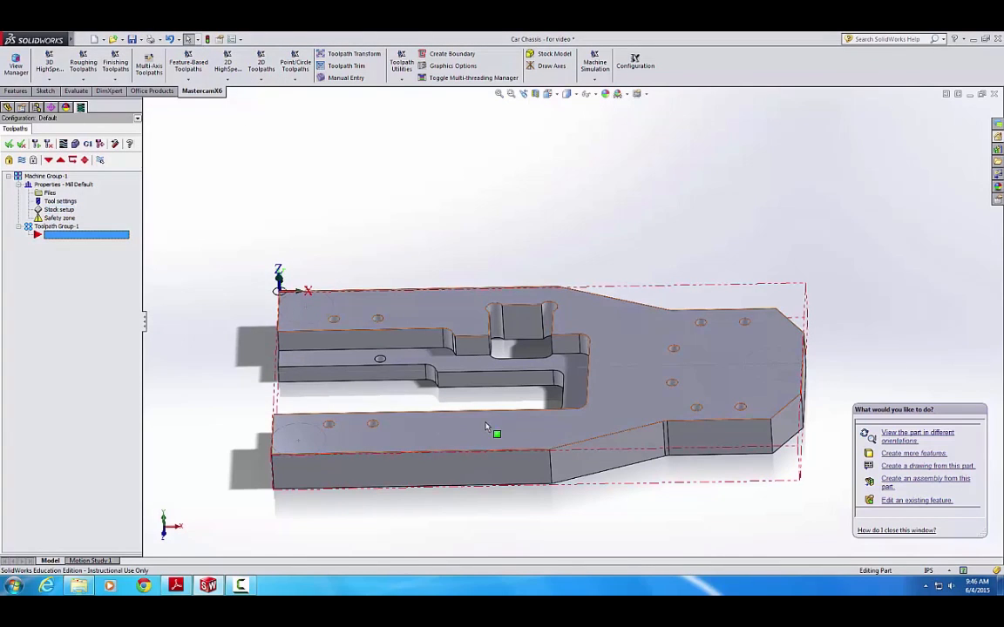
- Compare the dashed stock outline around the chassis with the Stock With Dashed Lines photo in Adobe Reader
middle_click_drag(485, 426, 405, 417)
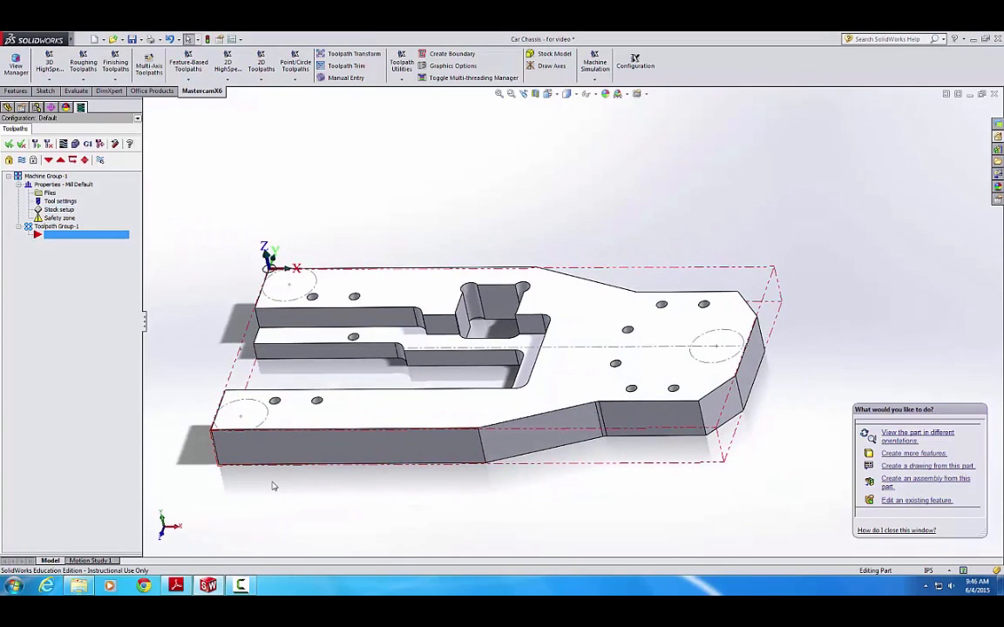
mouse_move(178, 590)
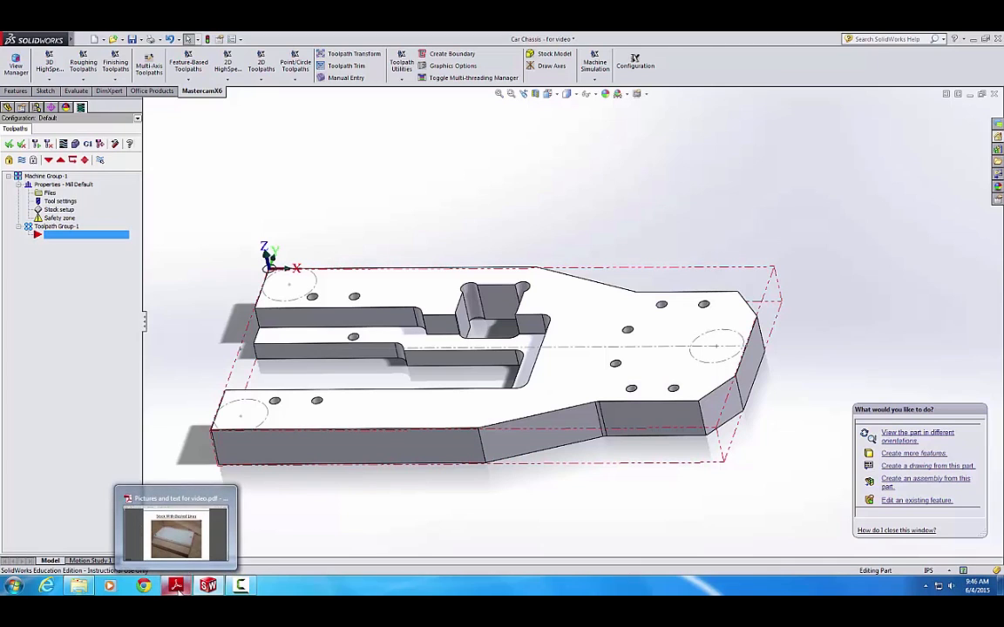
left_click(159, 528)
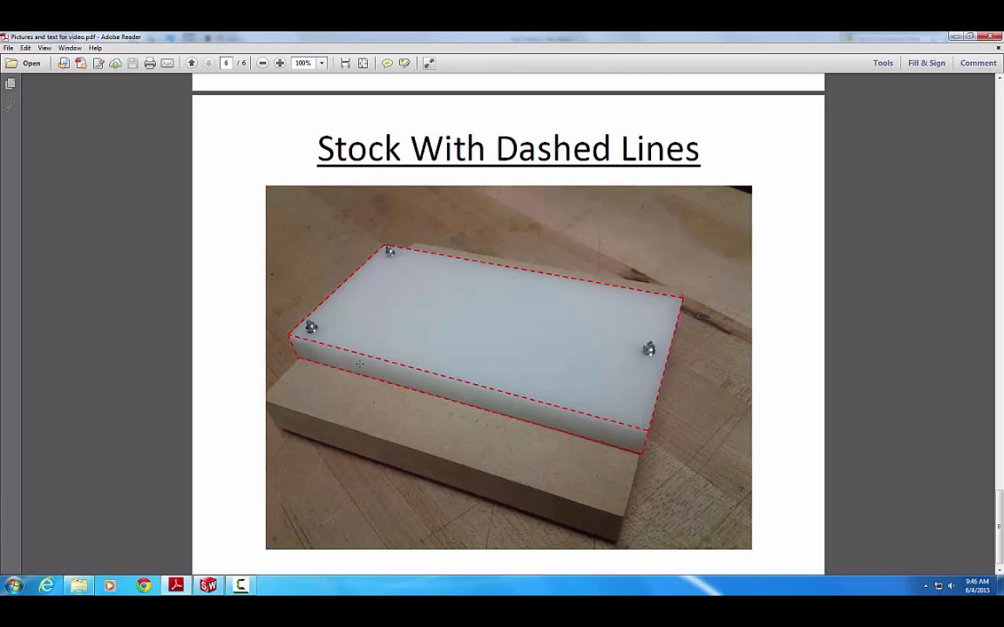
mouse_move(187, 589)
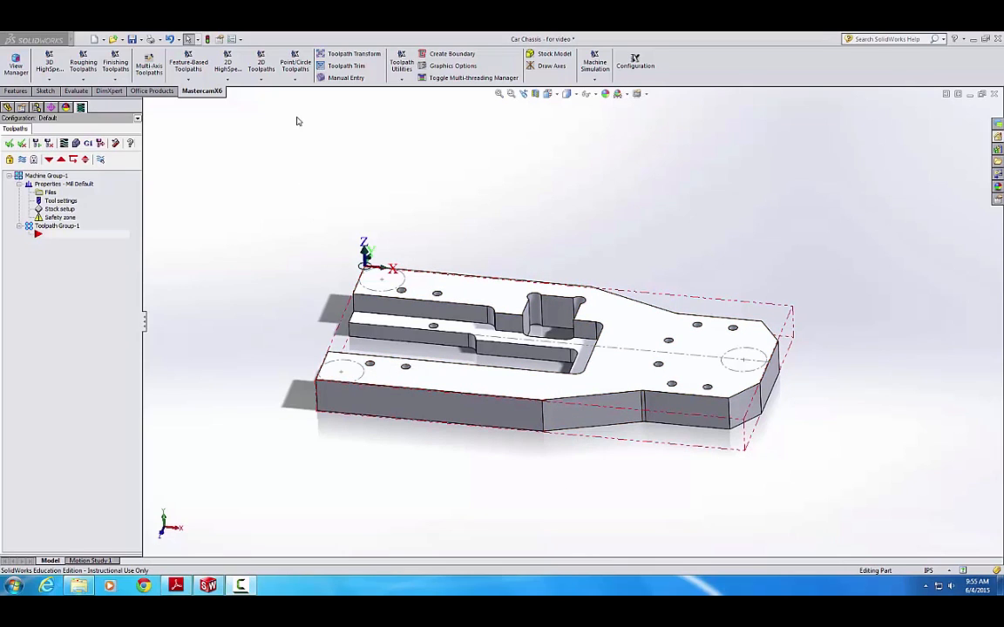
- Start a Drill toolpath and select the edges of the five holes in the chassis's forked end
left_click(297, 77)
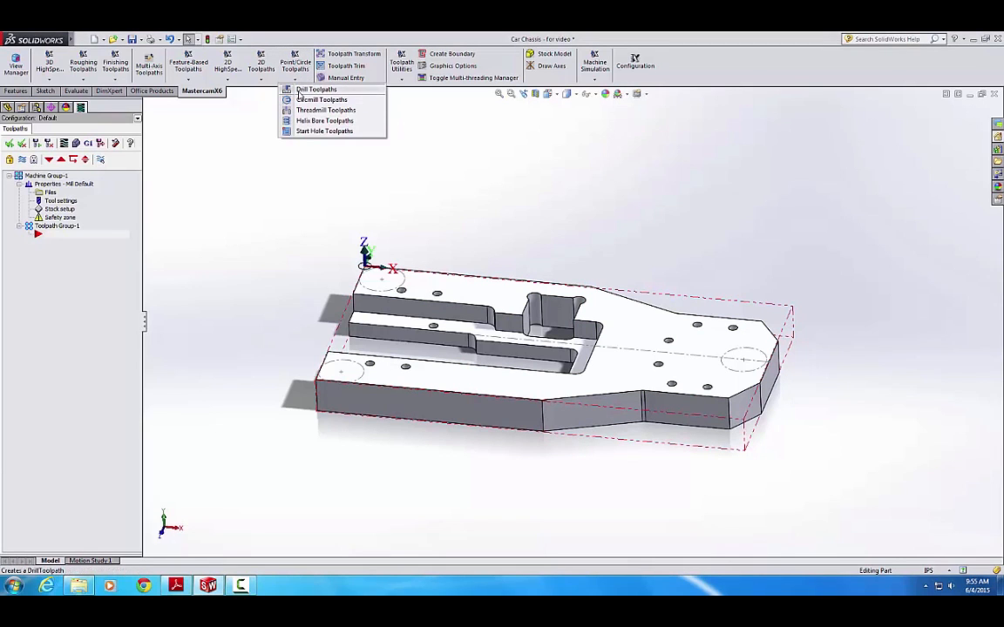
left_click(314, 90)
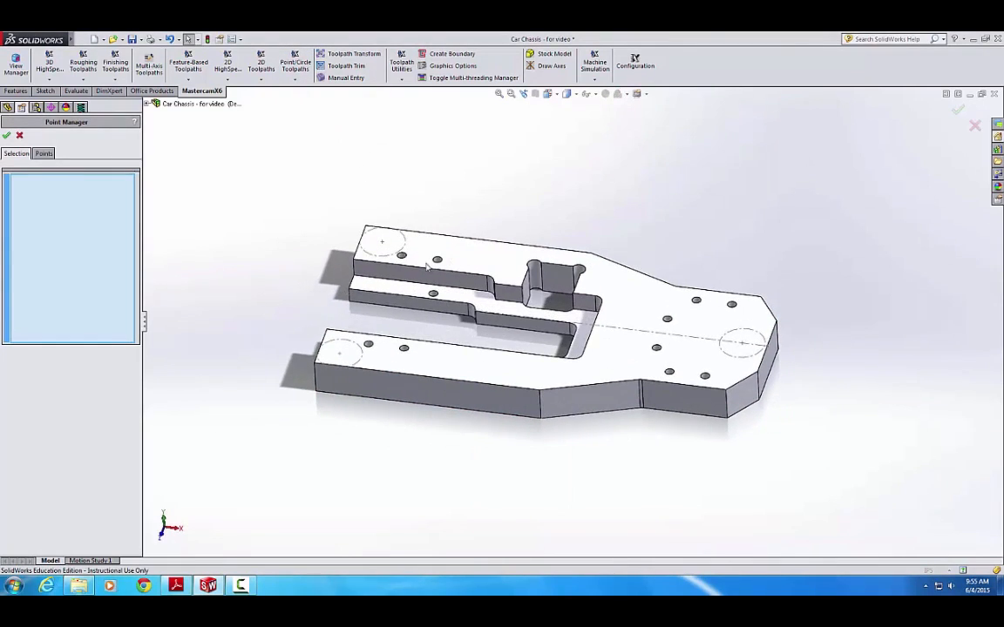
left_click(401, 254)
left_click(438, 258)
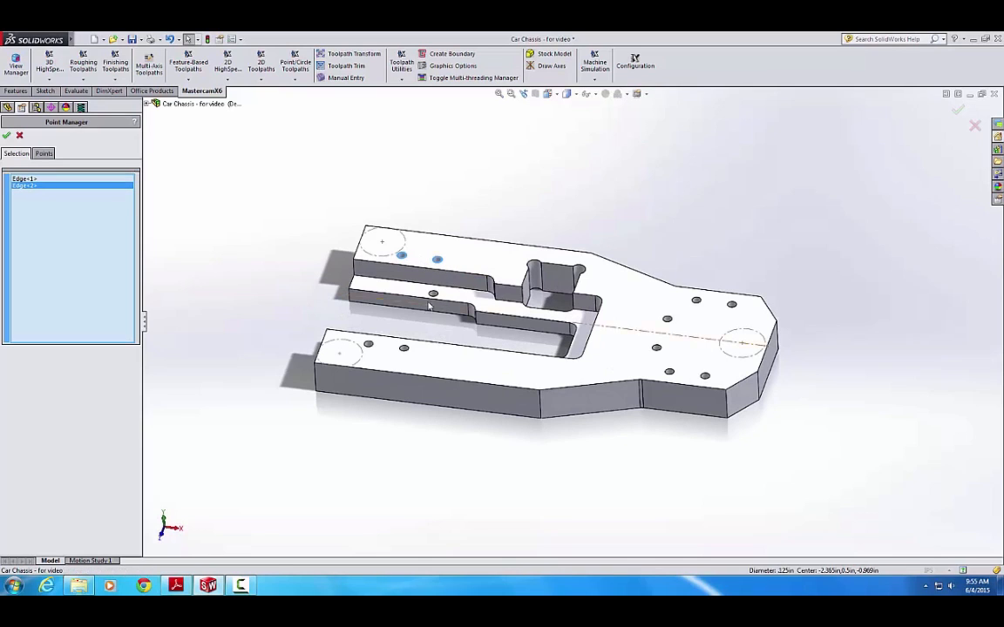
left_click(433, 293)
left_click(369, 344)
left_click(403, 348)
- Add the six holes at the chassis's tapered end to the drill points and accept the selection
left_click(732, 304)
left_click(696, 300)
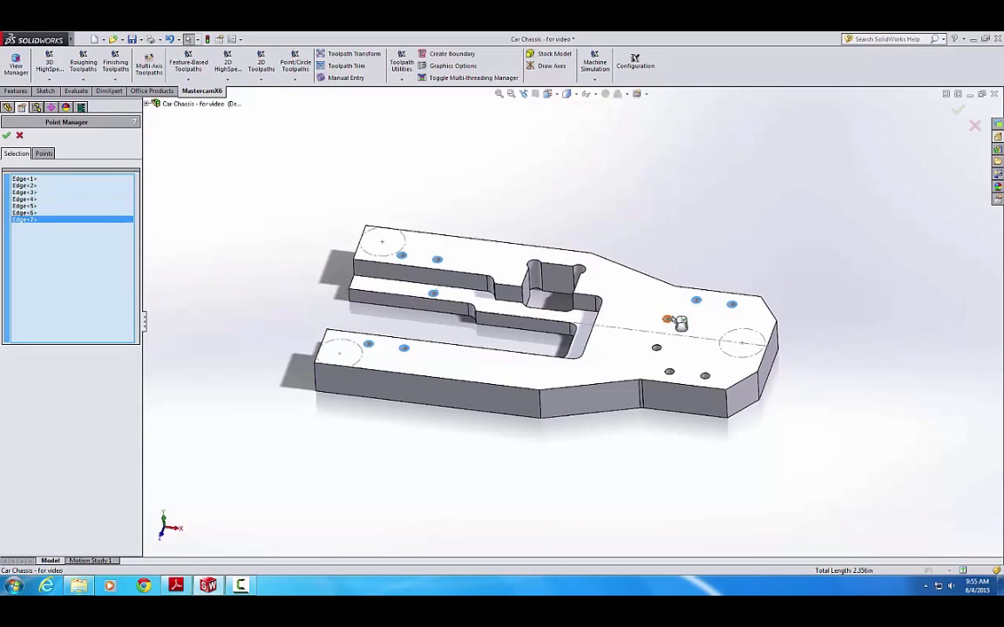
left_click(667, 319)
left_click(656, 348)
left_click(705, 375)
left_click(670, 372)
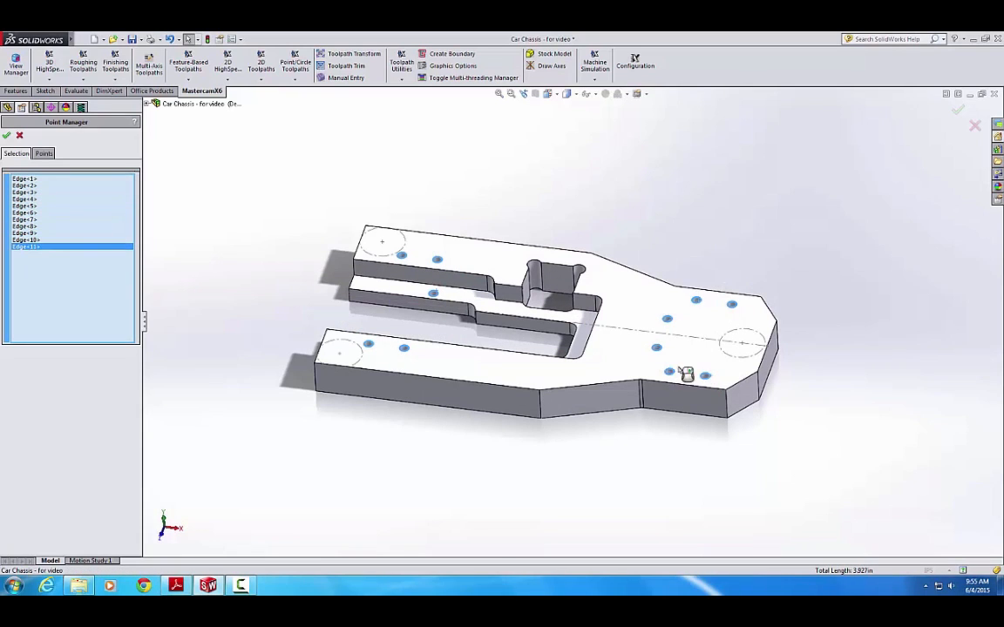
left_click(7, 137)
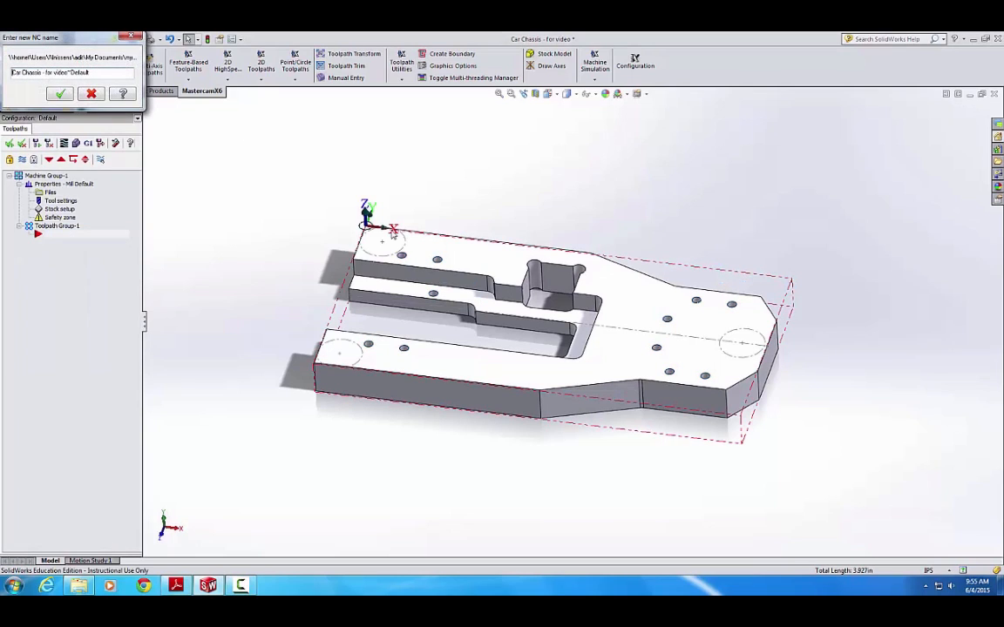
- Name the new NC file Example
key("ctrl+a")
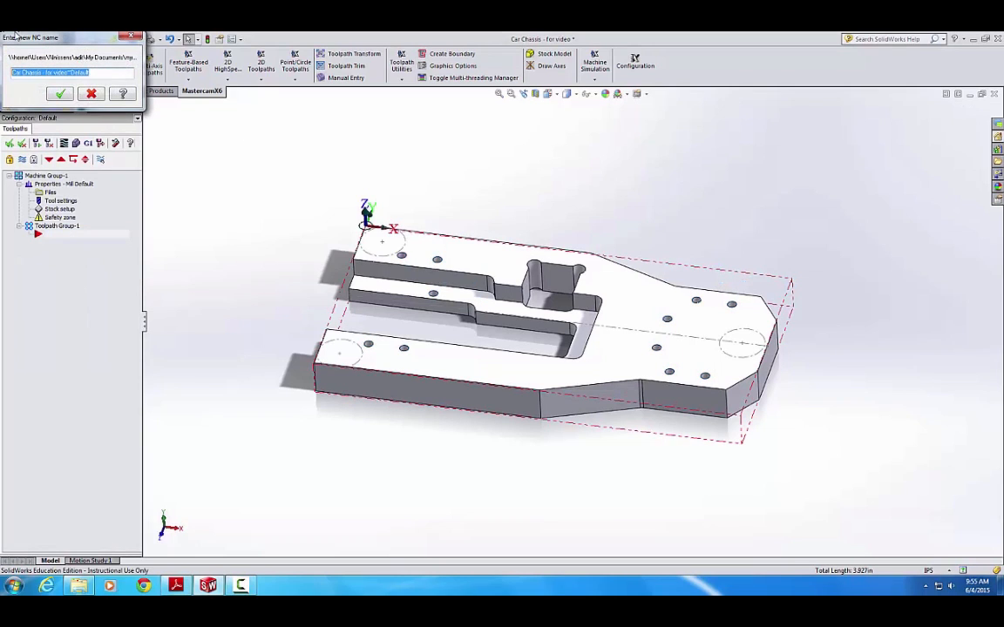
key("BackSpace")
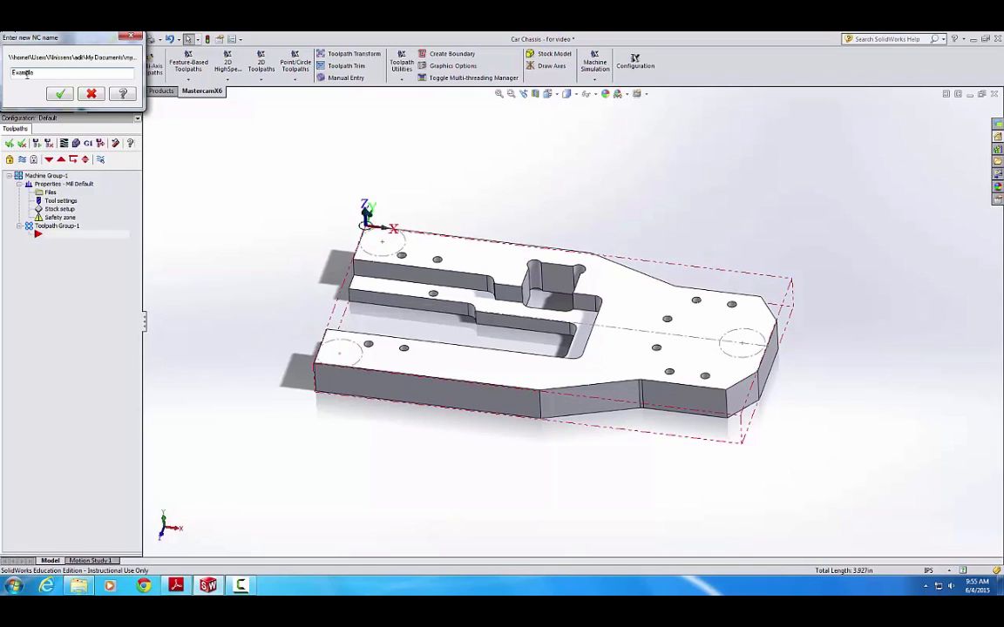
left_click(59, 94)
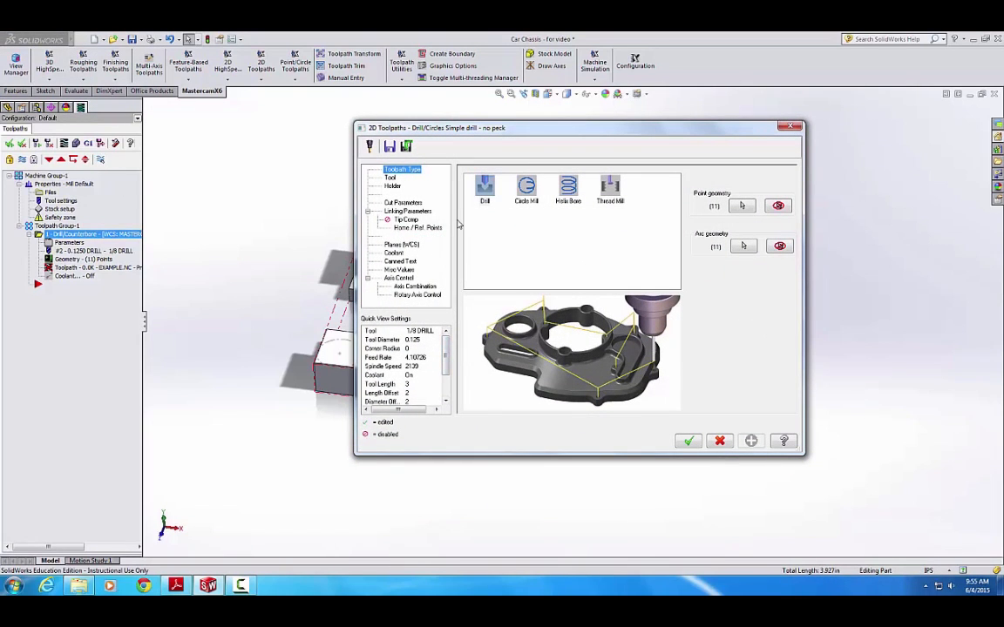
- Select the 1/8 DRILL for the toolpath and check its full name, tool number and length offset
left_click(390, 177)
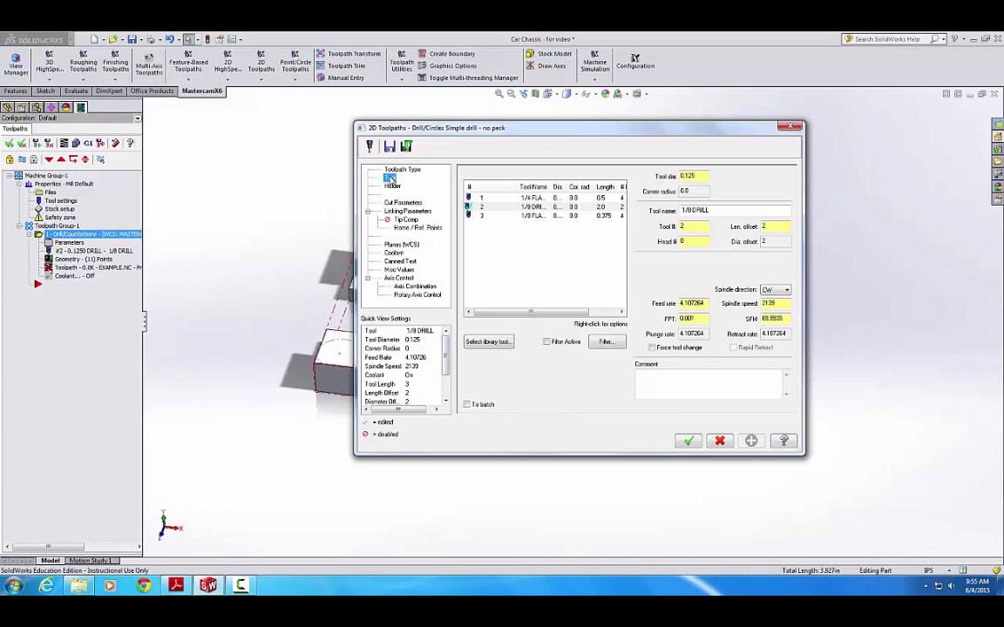
left_click(497, 207)
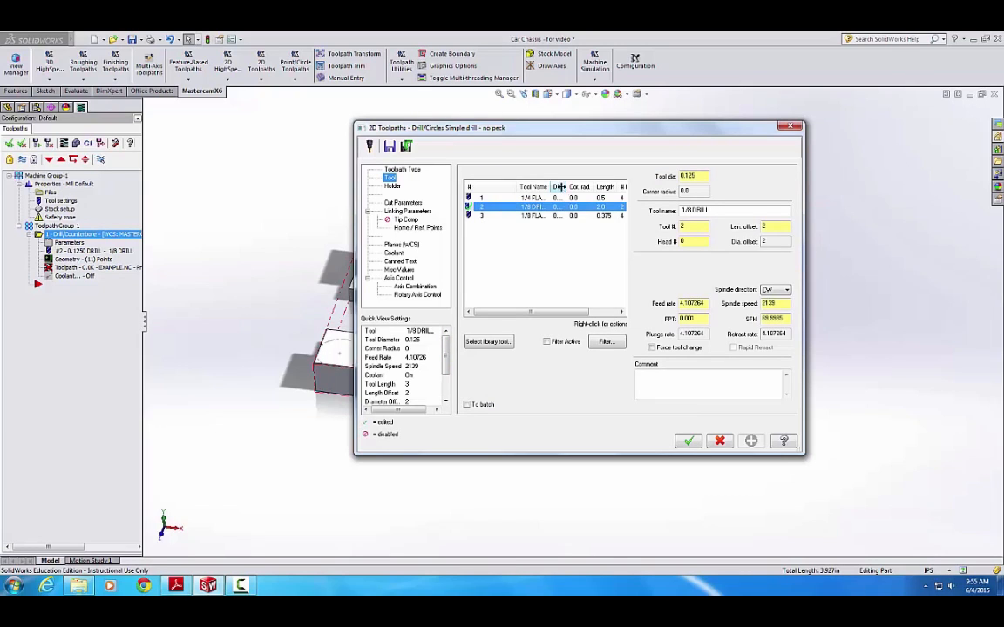
left_click_drag(558, 187, 583, 186)
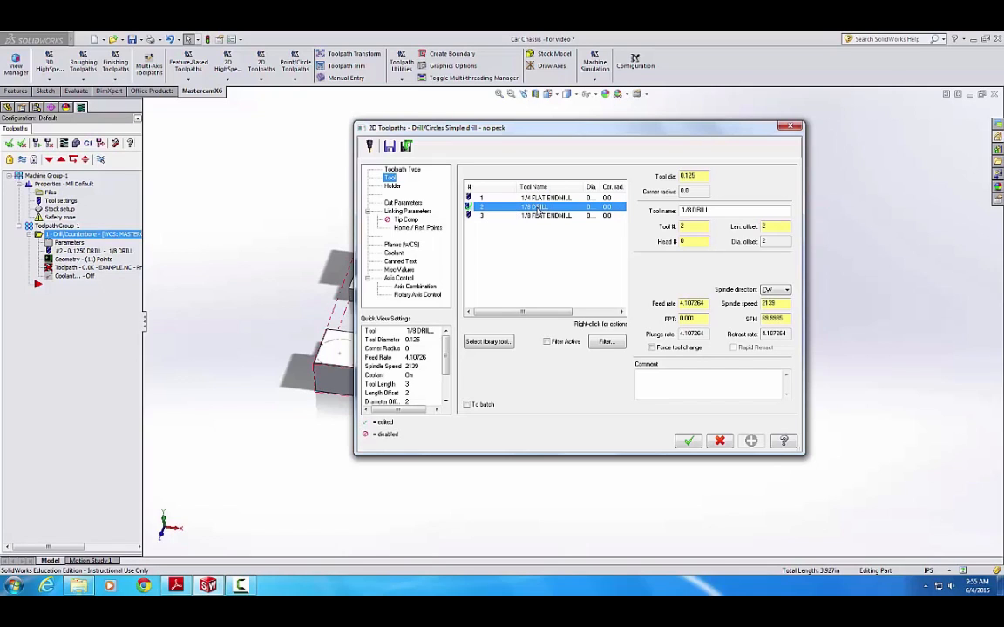
double_click(697, 226)
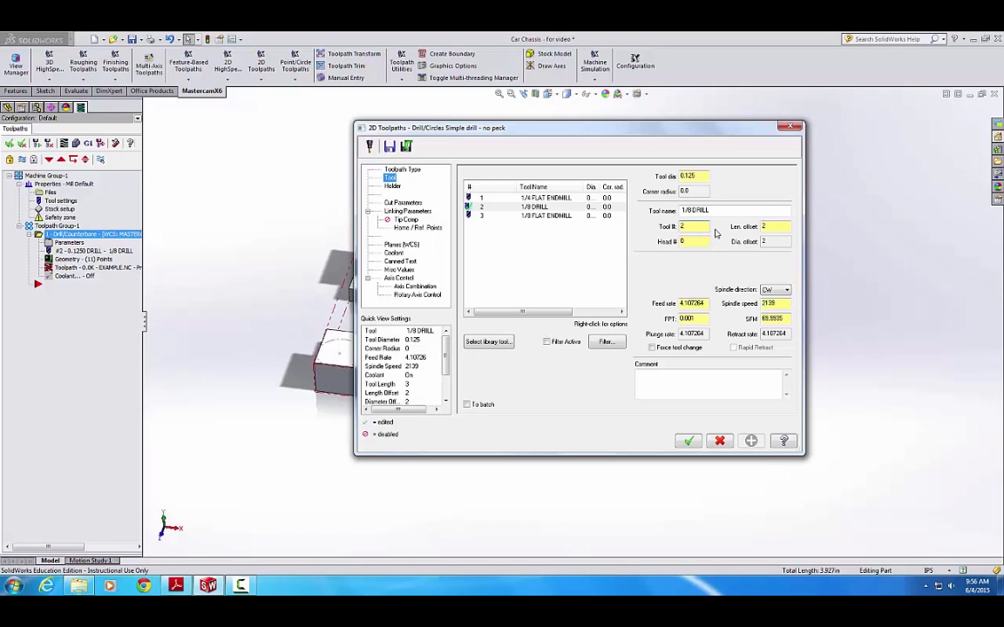
double_click(769, 226)
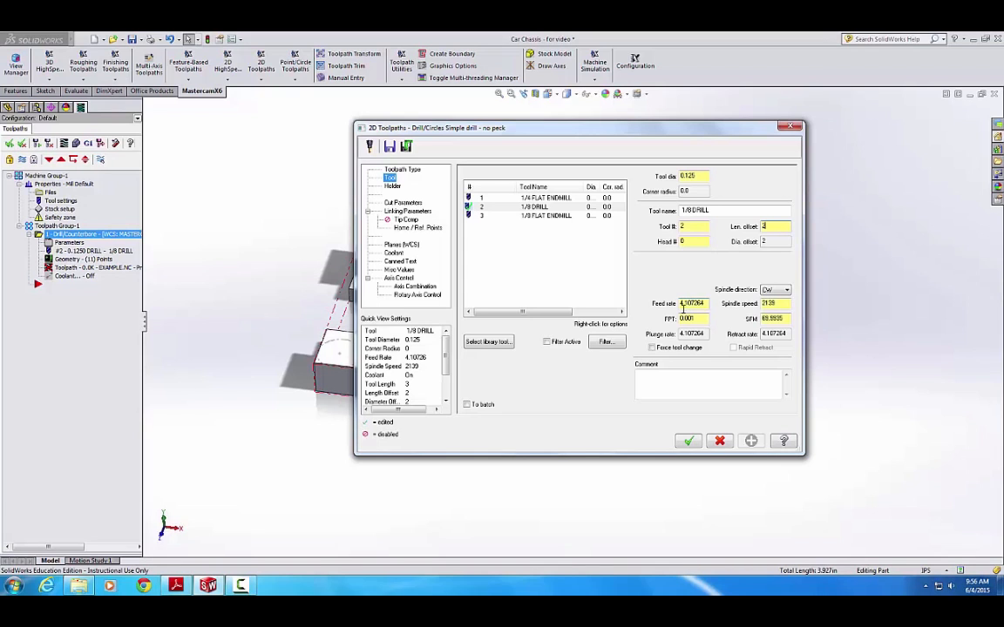
- Look up the 1/8" drill's feed rate and spindle speed on the Tool Parameters page in Adobe Reader
left_click(177, 586)
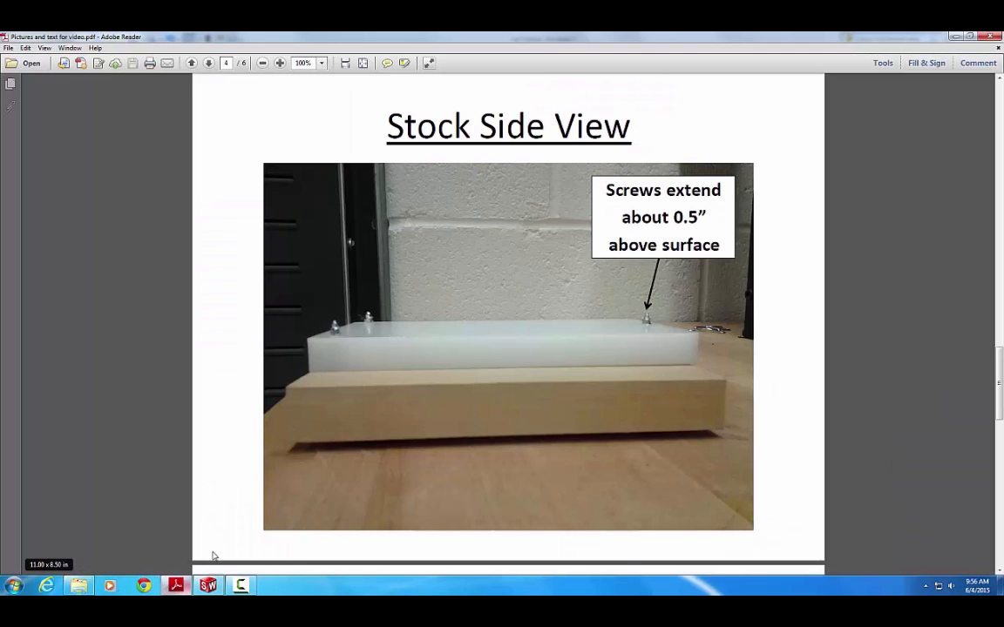
left_click_drag(999, 366, 1000, 207)
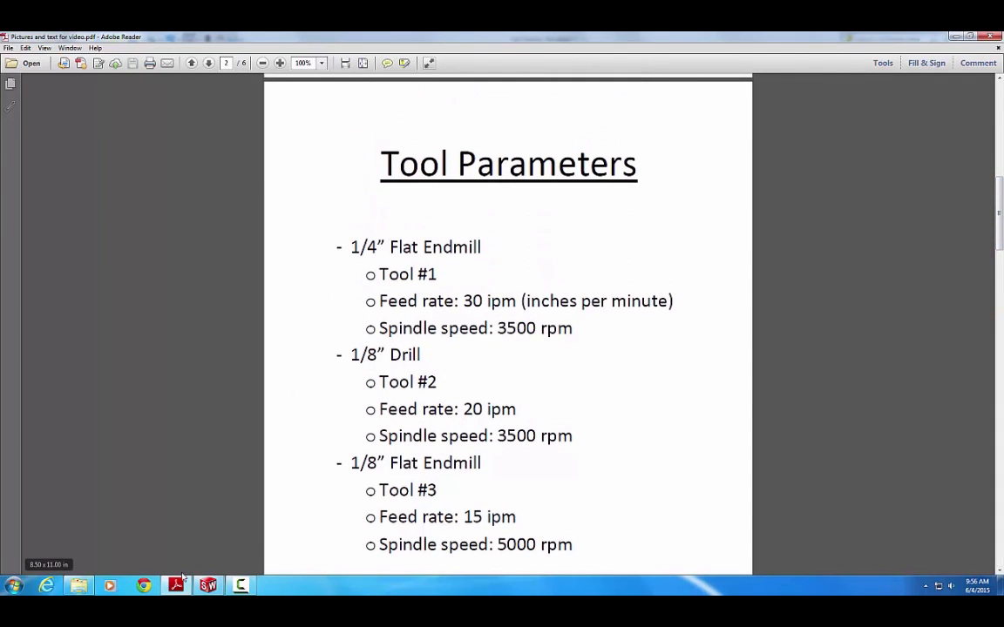
mouse_move(191, 592)
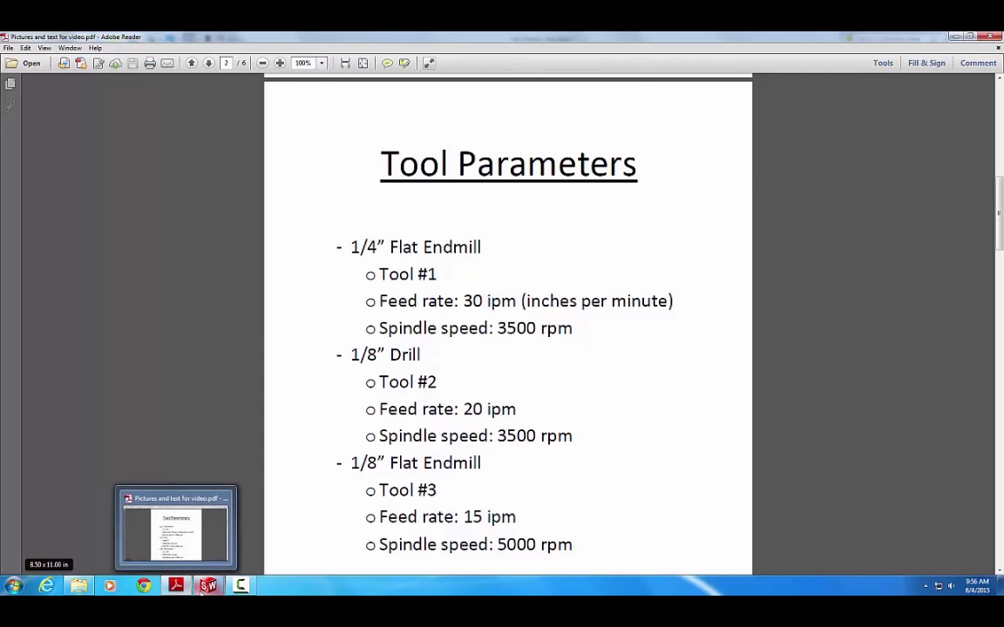
- Return to SolidWorks and set the drill's feed rate to 20 and its spindle speed to 3500
left_click(210, 590)
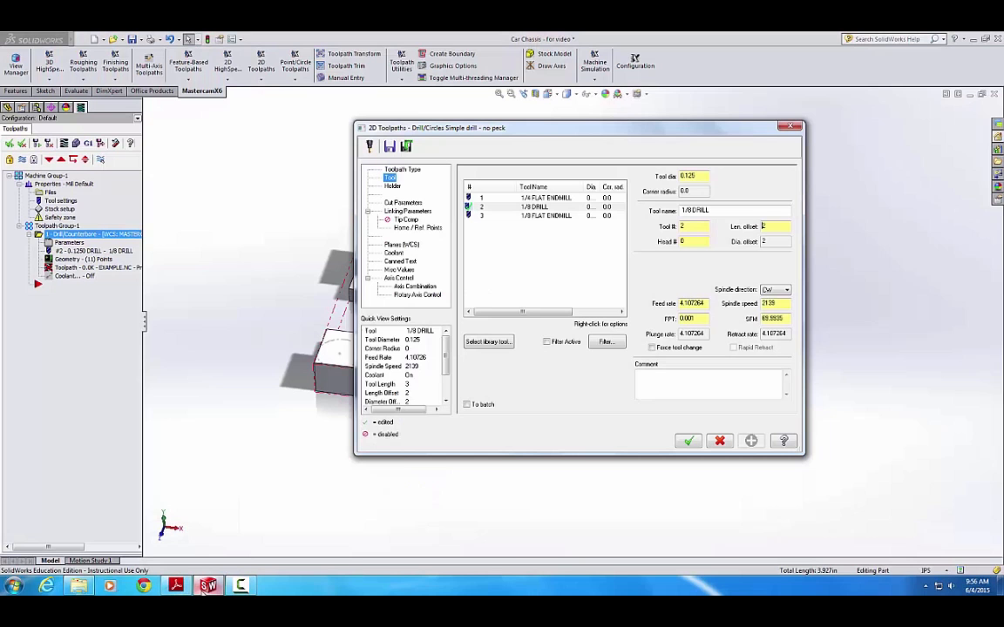
double_click(702, 303)
type("28")
left_click_drag(784, 303, 719, 299)
type("3500")
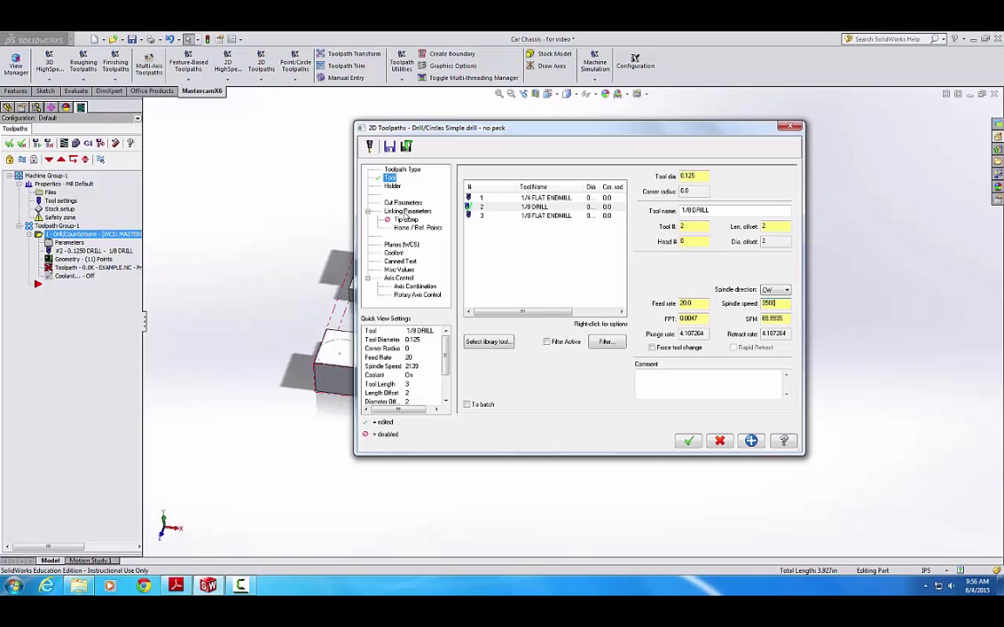
- Open the drill toolpath's Linking Parameters and check the screw height on the Stock Side View page in Adobe Reader
left_click(407, 211)
left_click_drag(533, 128, 834, 125)
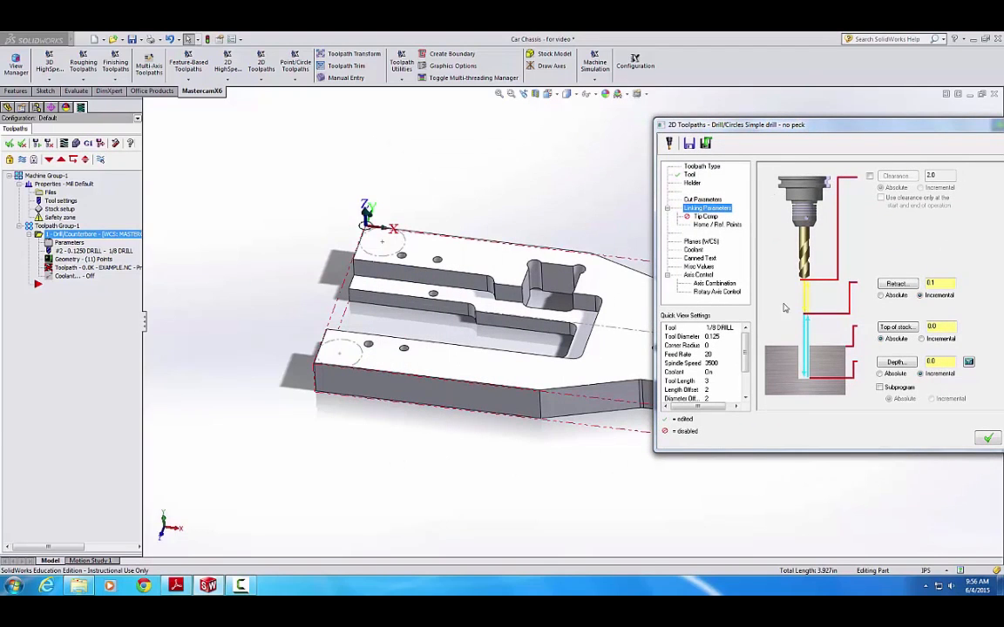
left_click(175, 585)
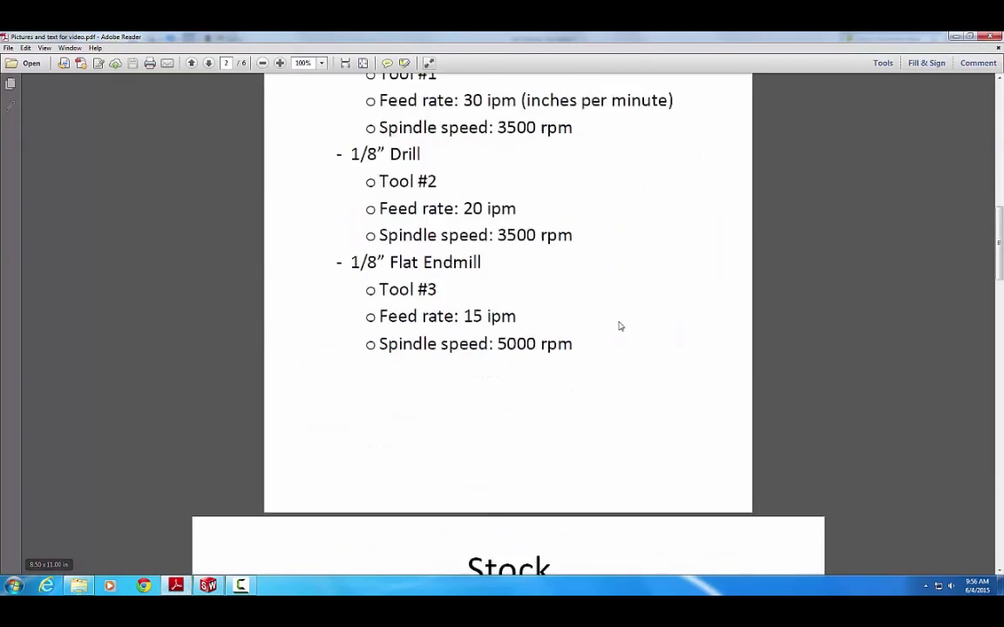
scroll(618, 327, "down", 5)
scroll(684, 282, "down", 10)
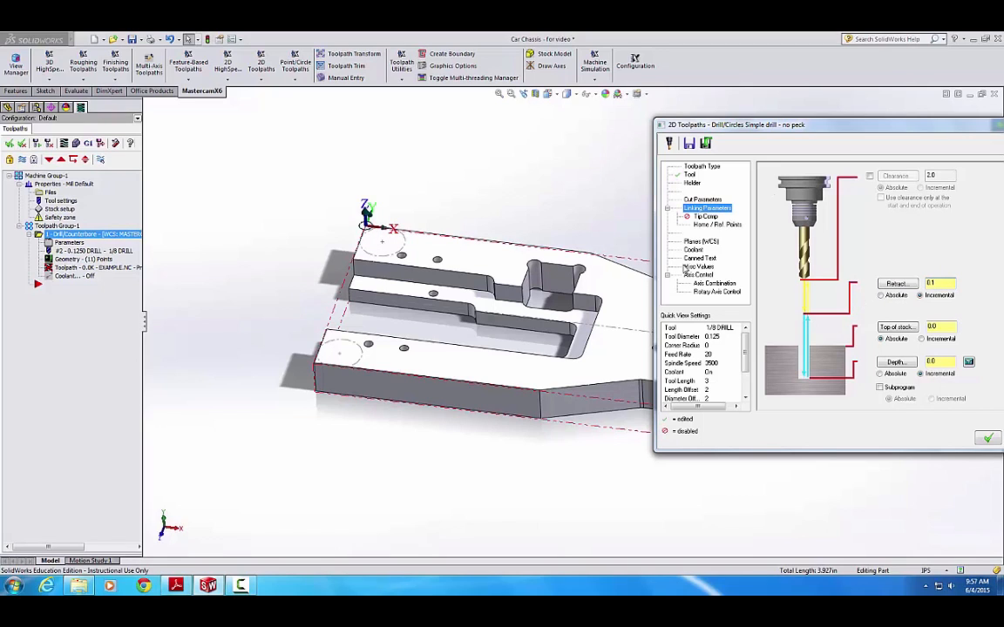
- Set the retract to absolute 0.75 and take the absolute drilling depth from the chassis's bottom front corner vertex
left_click(881, 294)
left_click(953, 281)
left_click(896, 374)
left_click(896, 362)
middle_click_drag(351, 417, 333, 369)
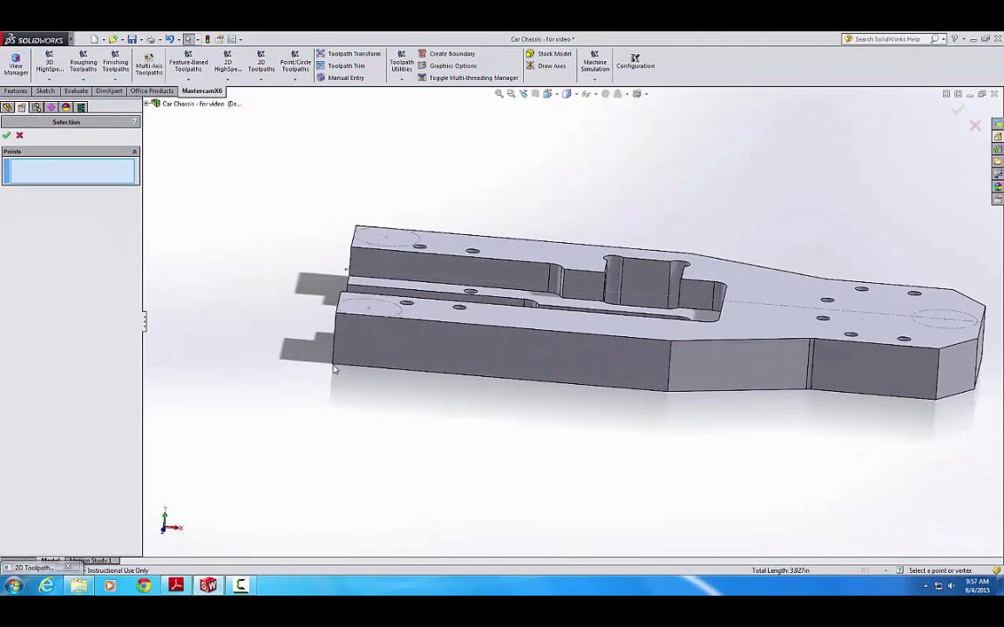
left_click(333, 366)
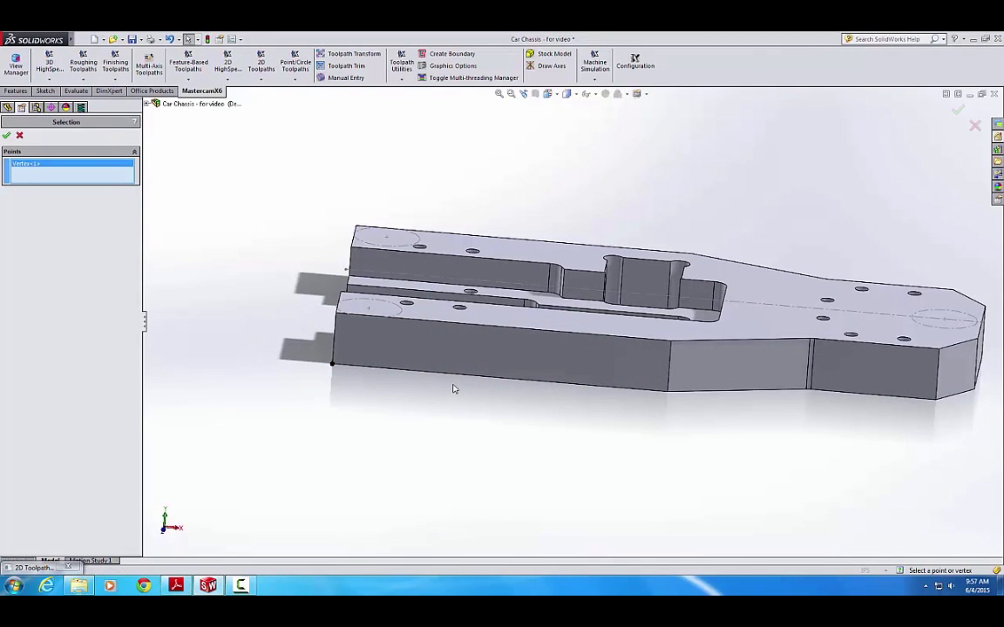
left_click(6, 136)
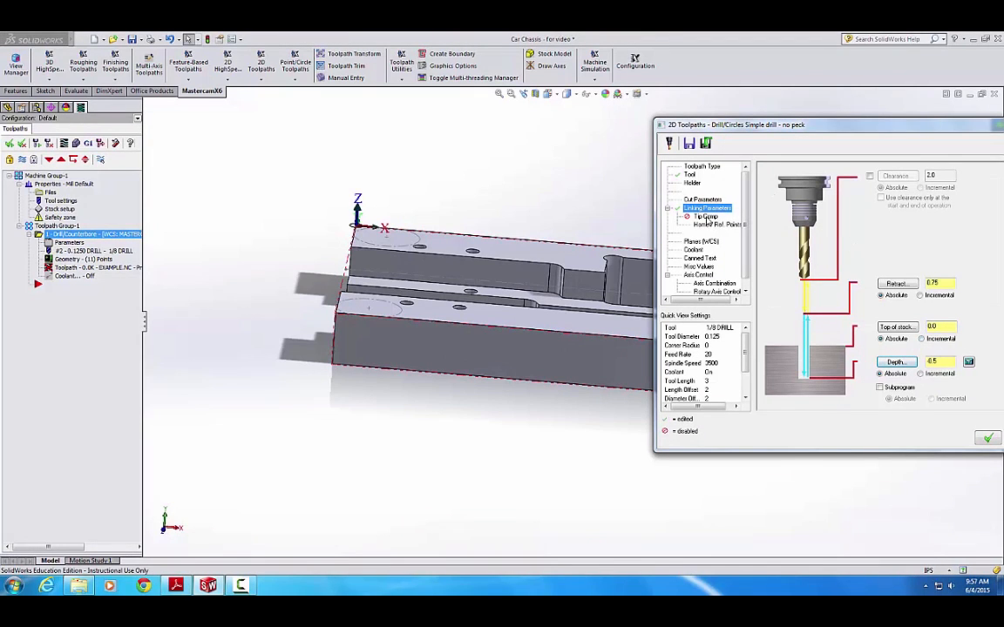
- Enable tip compensation with a breakthrough amount of 0.05 and accept the drill toolpath
left_click(706, 216)
left_click(775, 178)
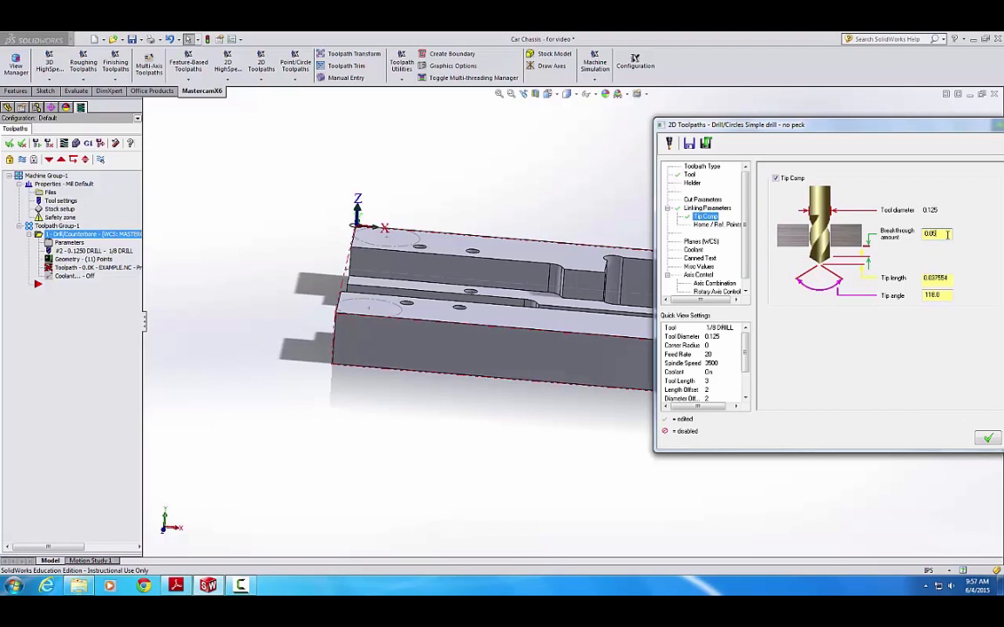
left_click_drag(845, 128, 740, 128)
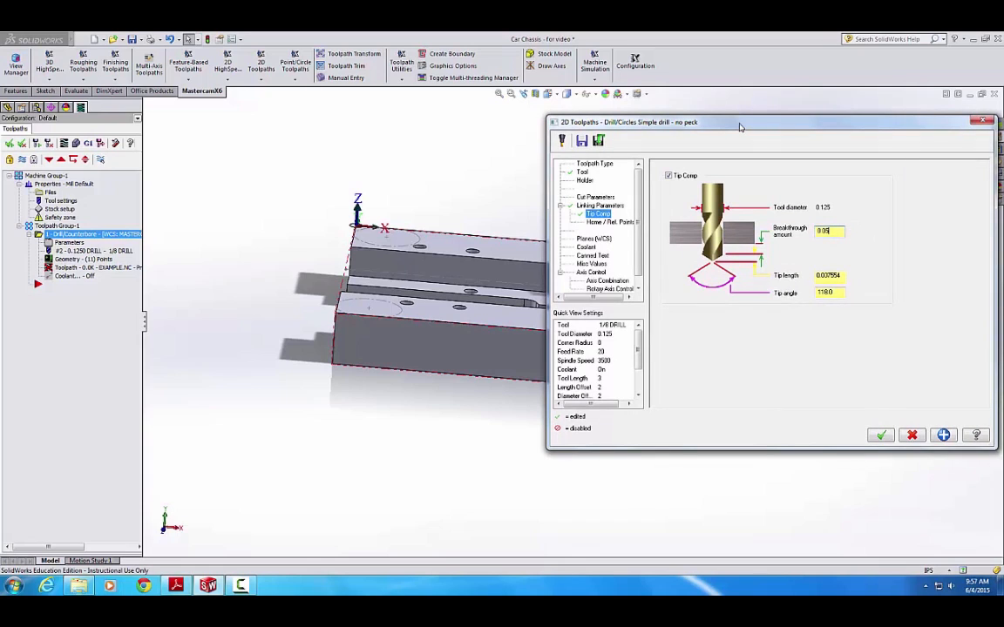
left_click(881, 435)
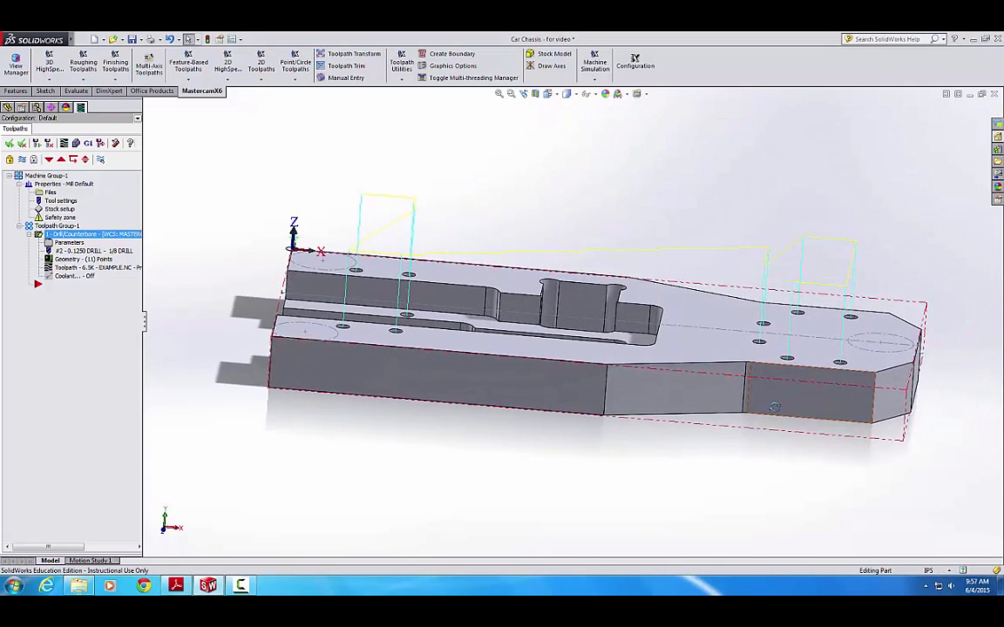
- Start a 2D pocket toolpath and select Sketch6, the outline of the U-shaped ledge, as its chain geometry
middle_click_drag(774, 407, 706, 364)
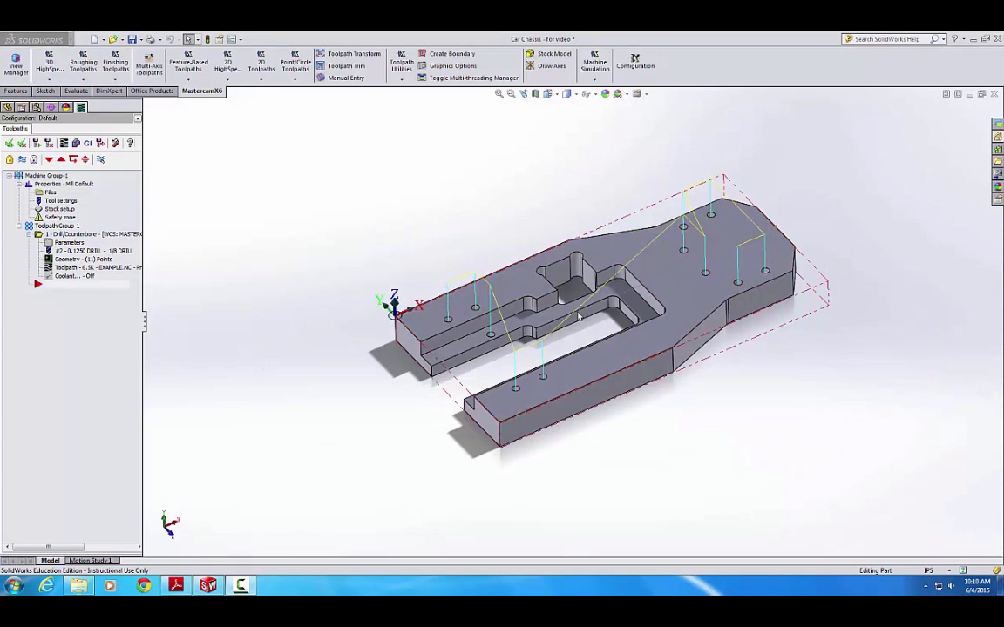
middle_click_drag(549, 305, 564, 326)
scroll(564, 327, "down", 1)
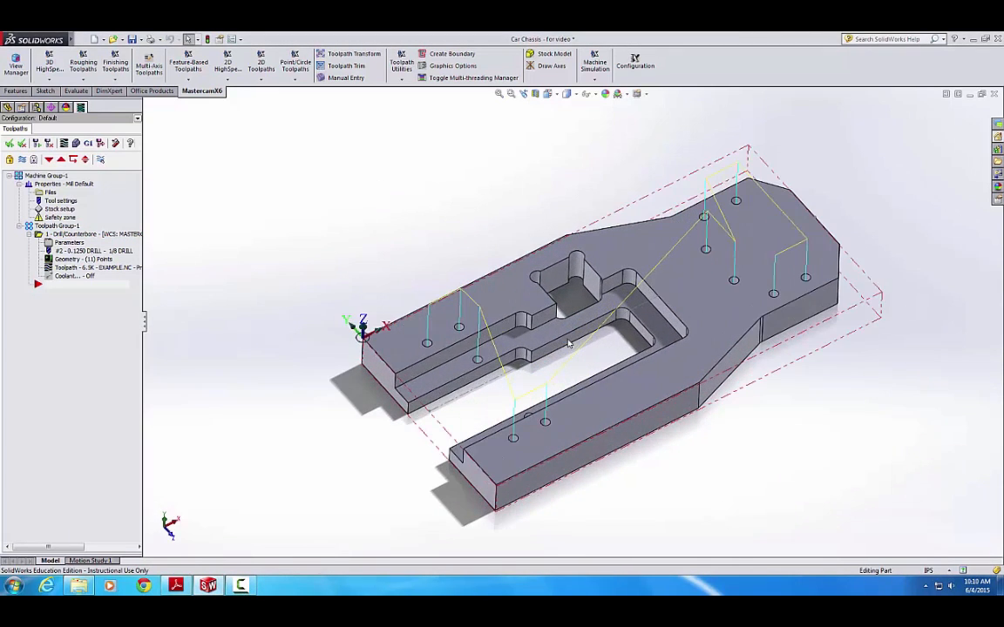
left_click(433, 372)
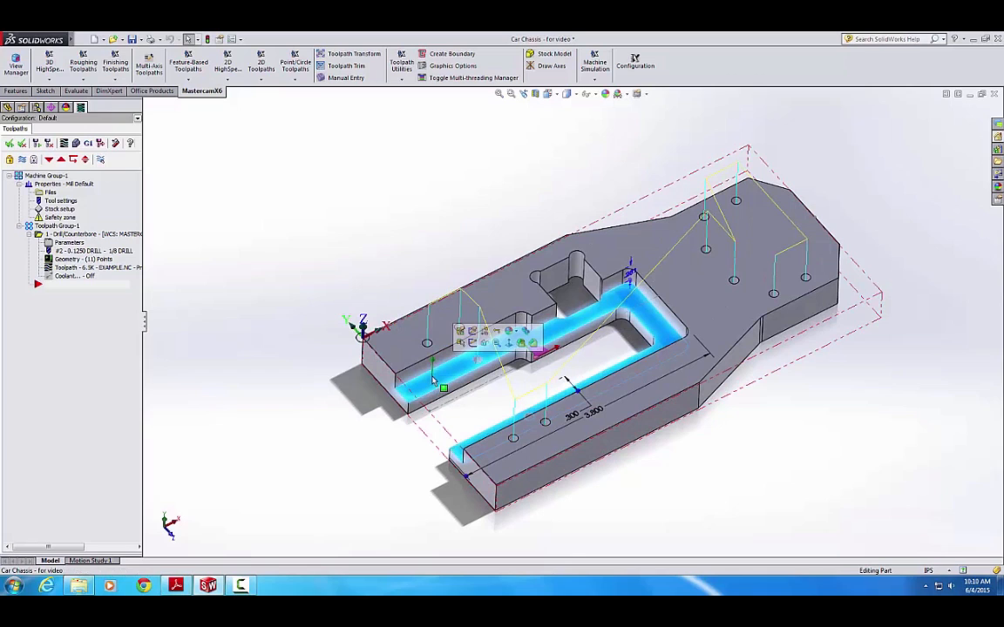
left_click(410, 477)
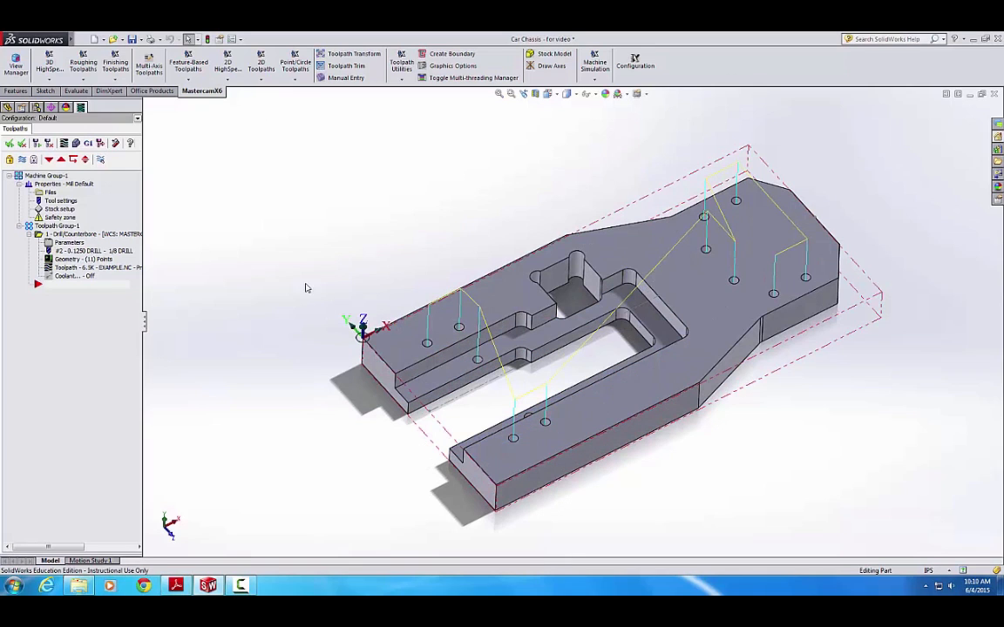
left_click(261, 68)
left_click(271, 100)
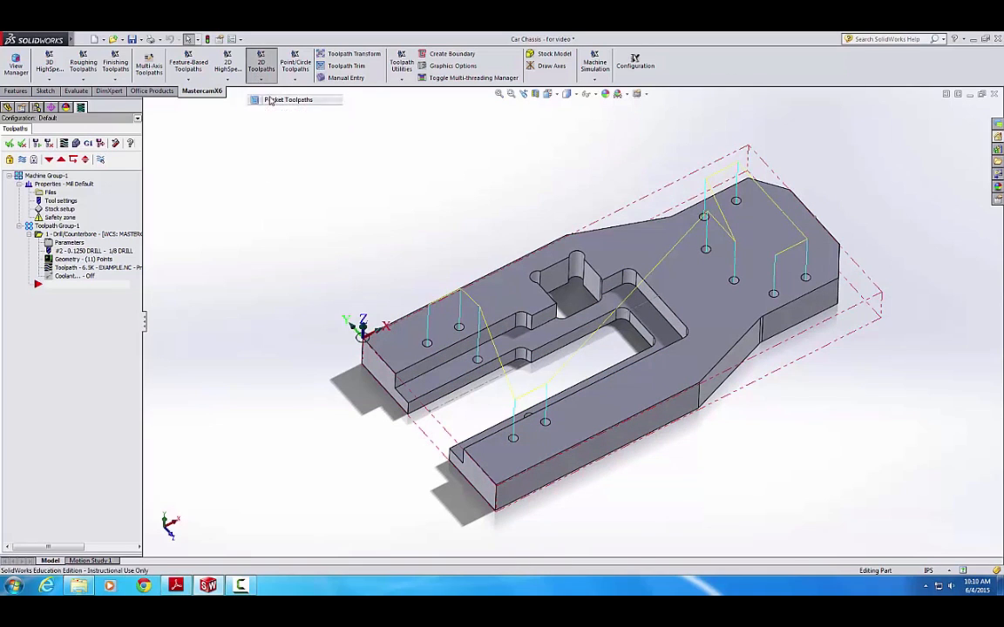
middle_click_drag(338, 230, 321, 188, "ctrl")
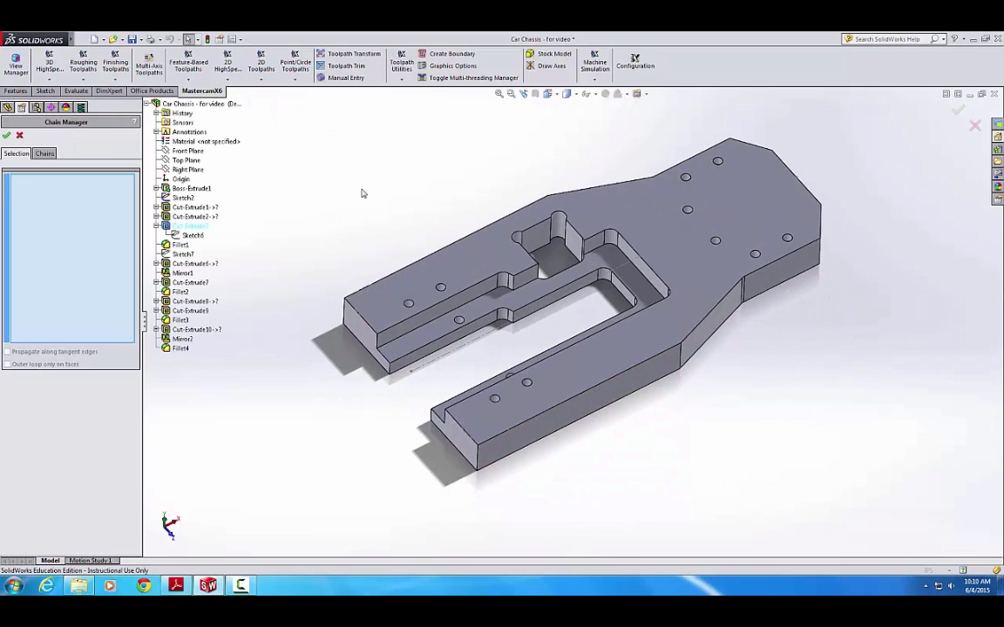
scroll(363, 193, "down", 2)
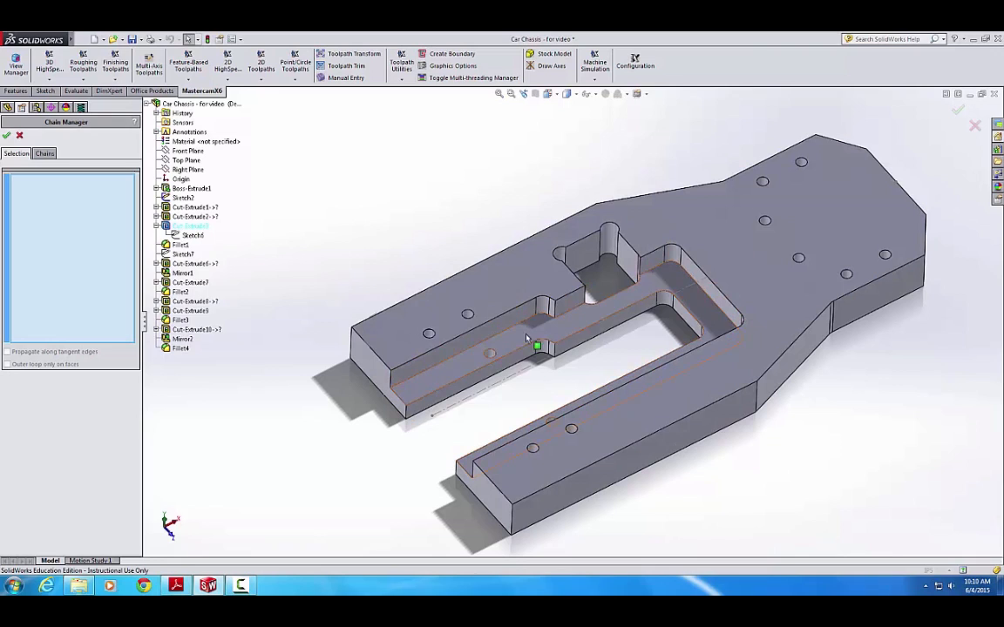
left_click(192, 235)
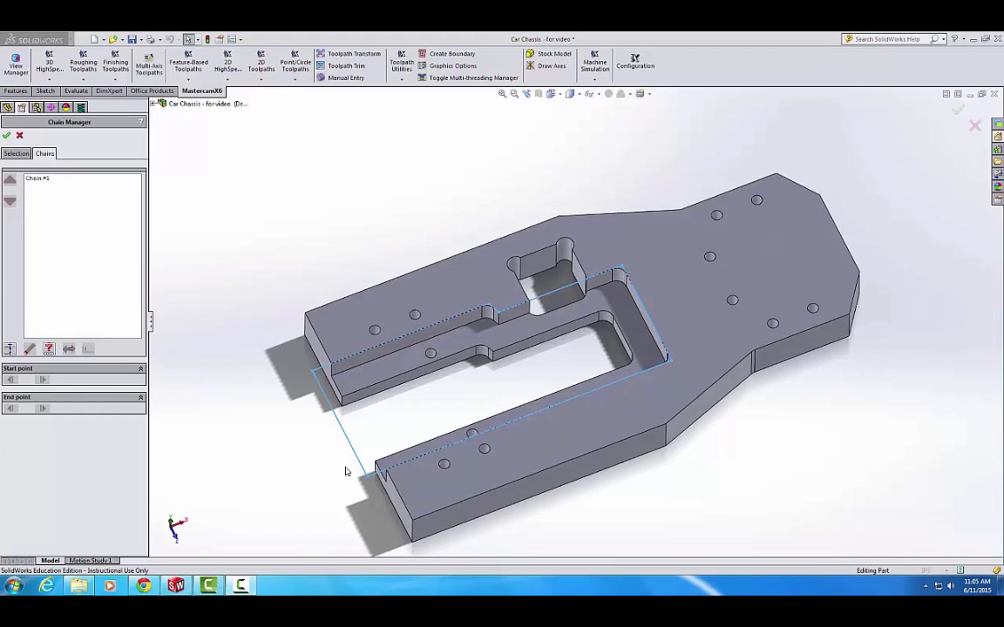
middle_click_drag(335, 380, 338, 388)
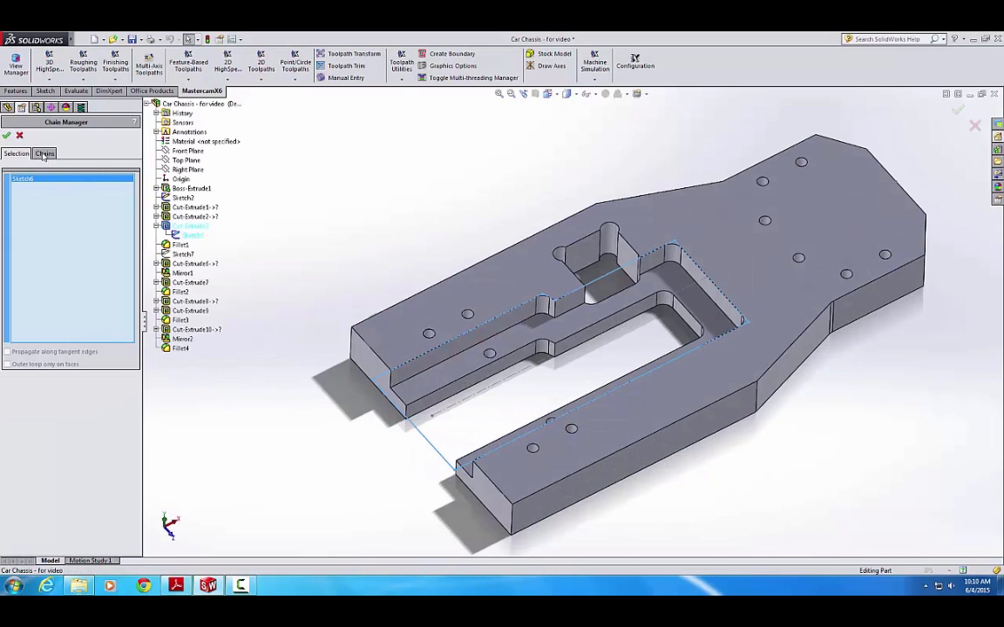
- Select Chain #1 in the Chain Manager and shift its start point forward to the next corner of the sketch
left_click(45, 153)
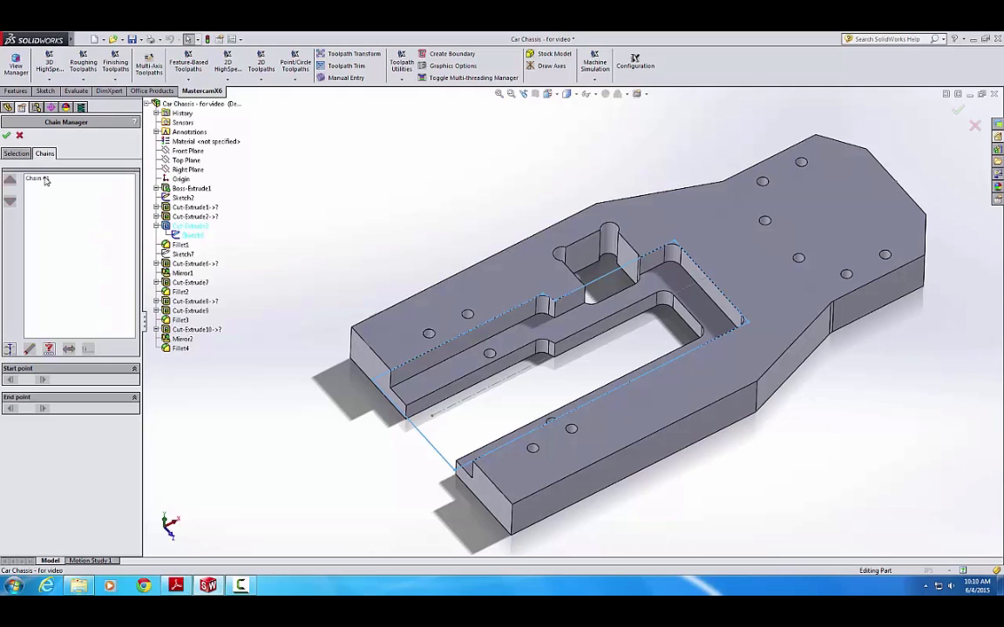
left_click(46, 180)
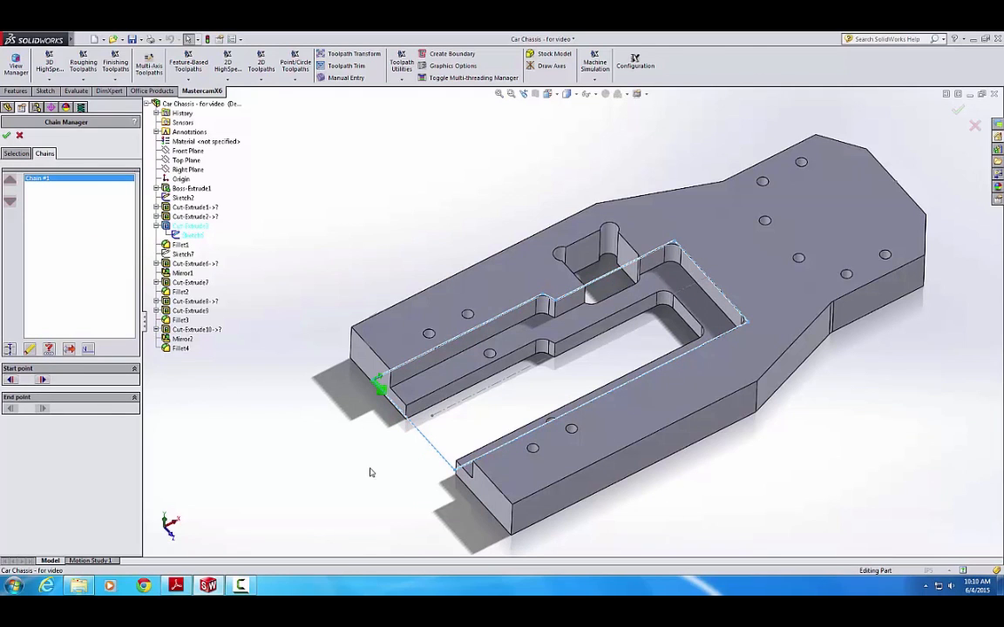
middle_click_drag(386, 477, 386, 421, "ctrl")
left_click(45, 381)
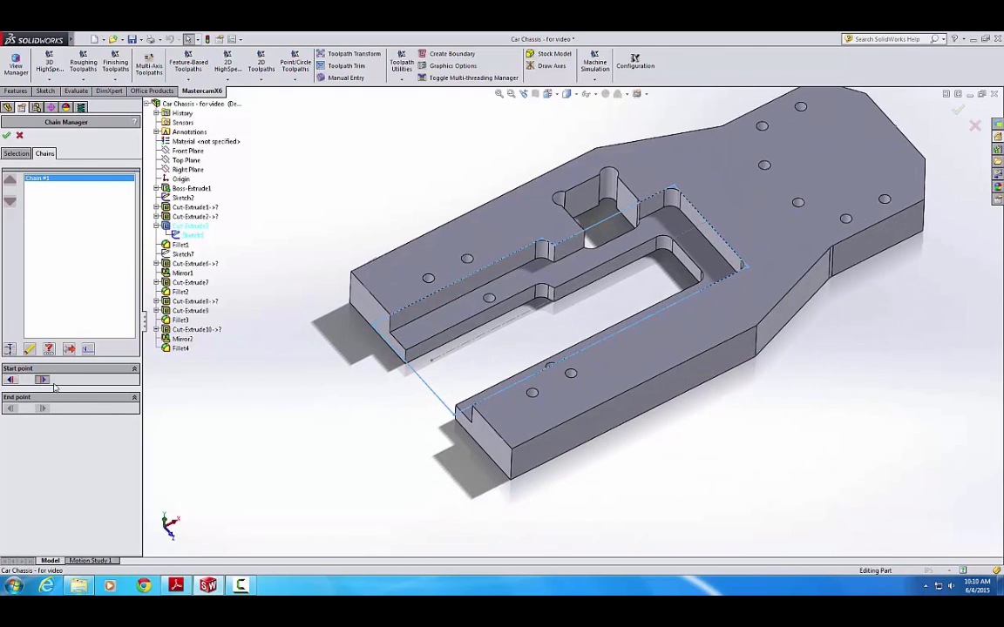
- Examine the chain's start point and direction arrow at the chassis's open front end from several angles
middle_click_drag(464, 415, 525, 388)
scroll(592, 430, "down", 6)
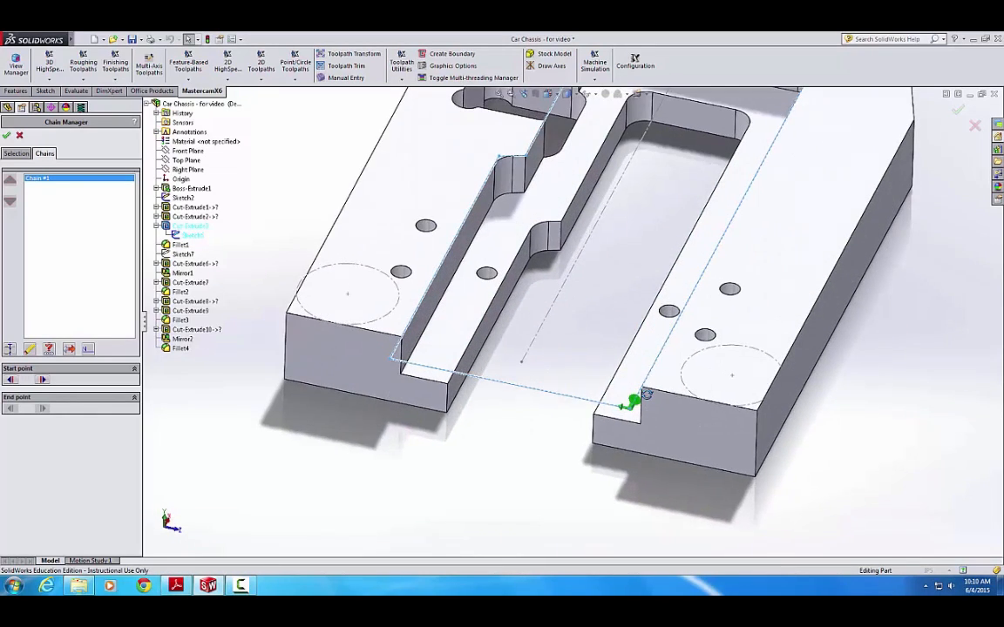
scroll(643, 449, "down", 2)
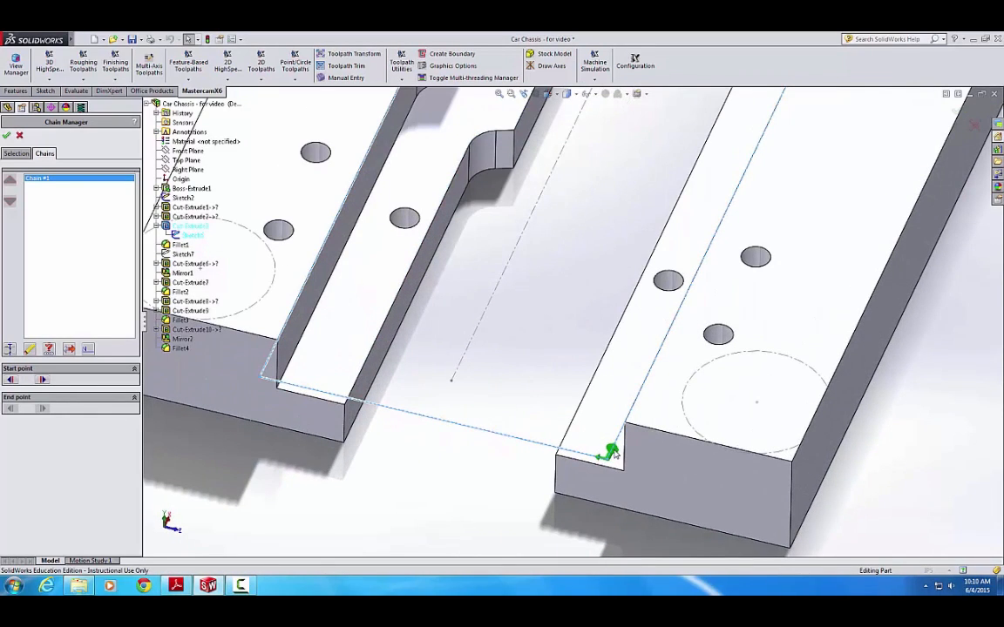
scroll(614, 453, "up", 3)
mouse_move(553, 404)
middle_mouse_down()
mouse_move(704, 393)
mouse_move(710, 408)
middle_mouse_up()
scroll(723, 400, "down", 4)
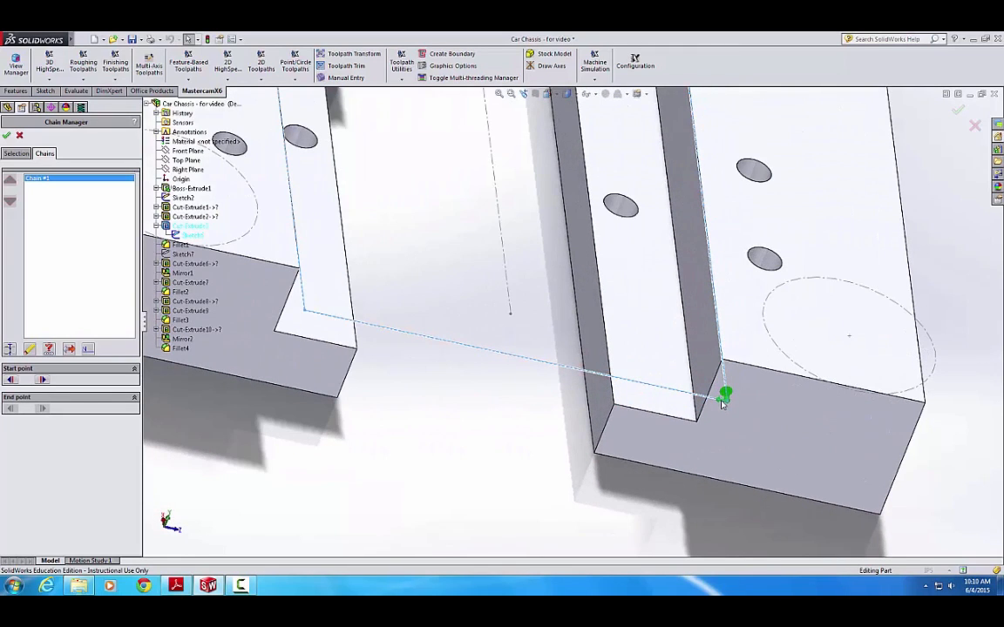
scroll(721, 349, "up", 2)
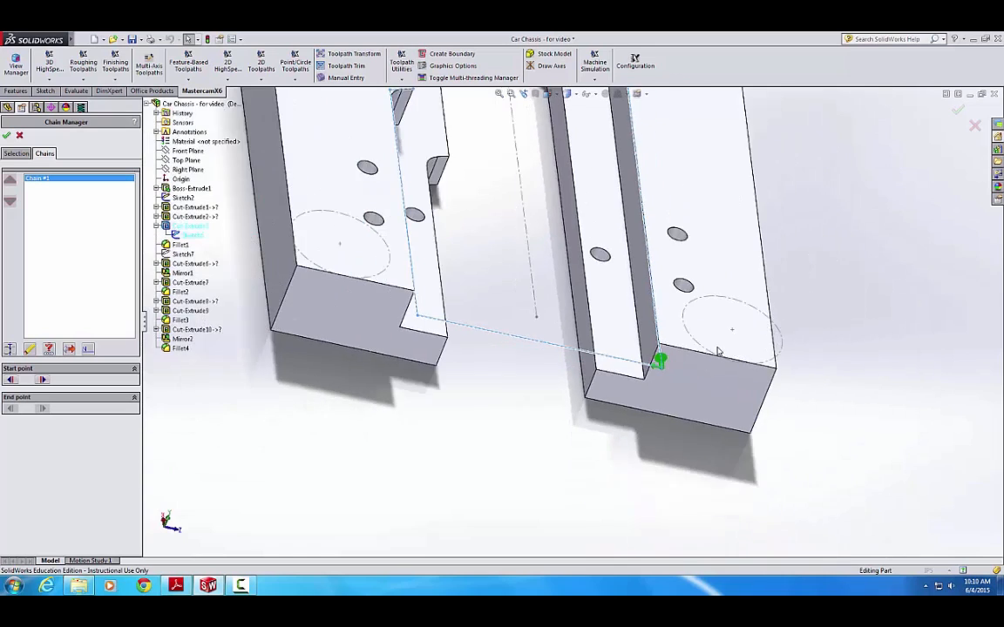
middle_click_drag(721, 348, 609, 381)
scroll(607, 383, "down", 2)
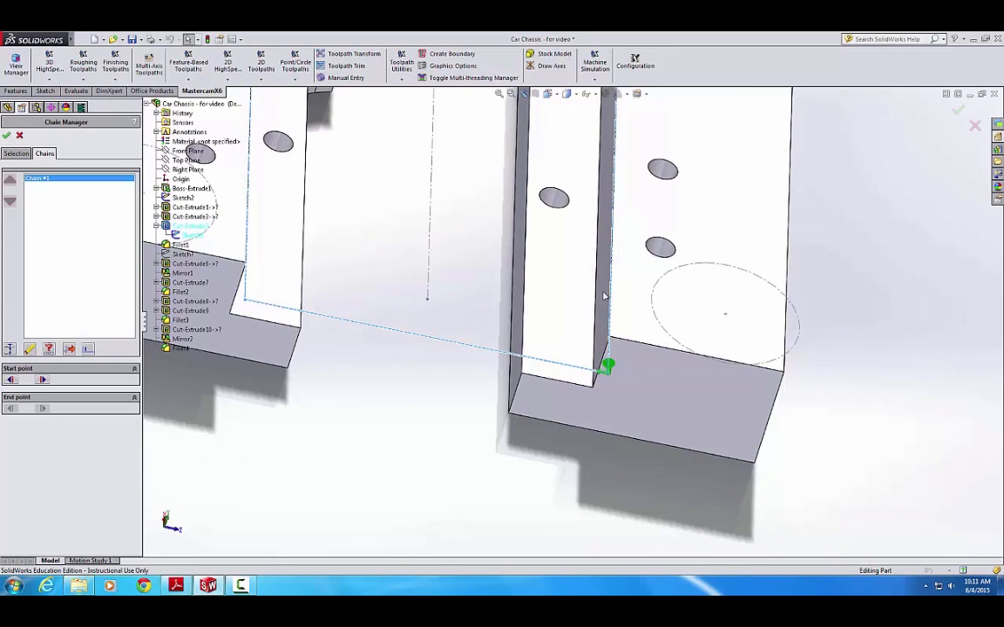
scroll(599, 317, "up", 2)
middle_click_drag(596, 318, 562, 394)
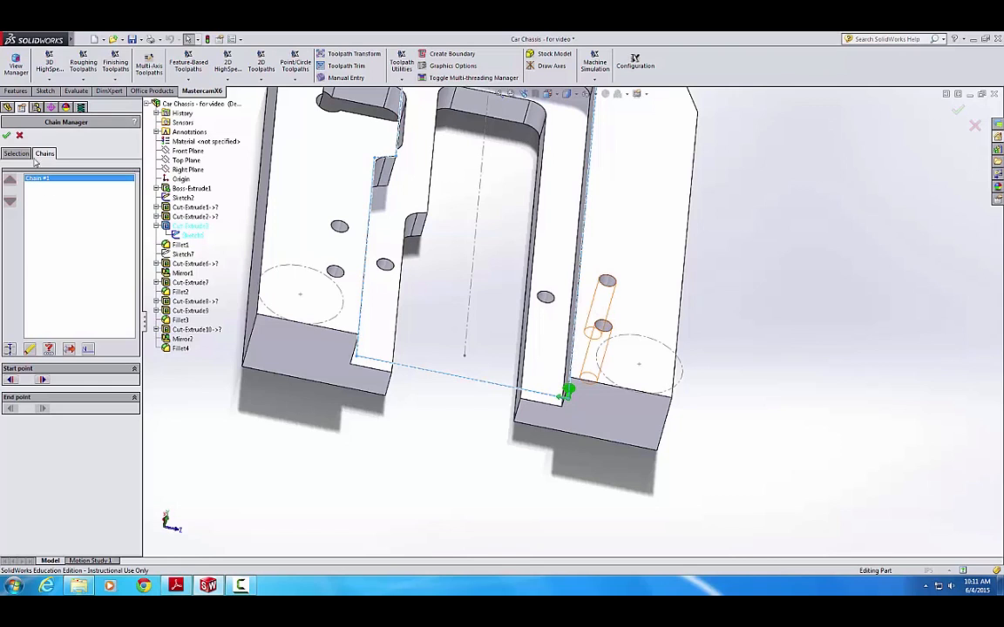
- Accept the chain and choose the 1/4 flat endmill as the pocket toolpath's tool
left_click(7, 135)
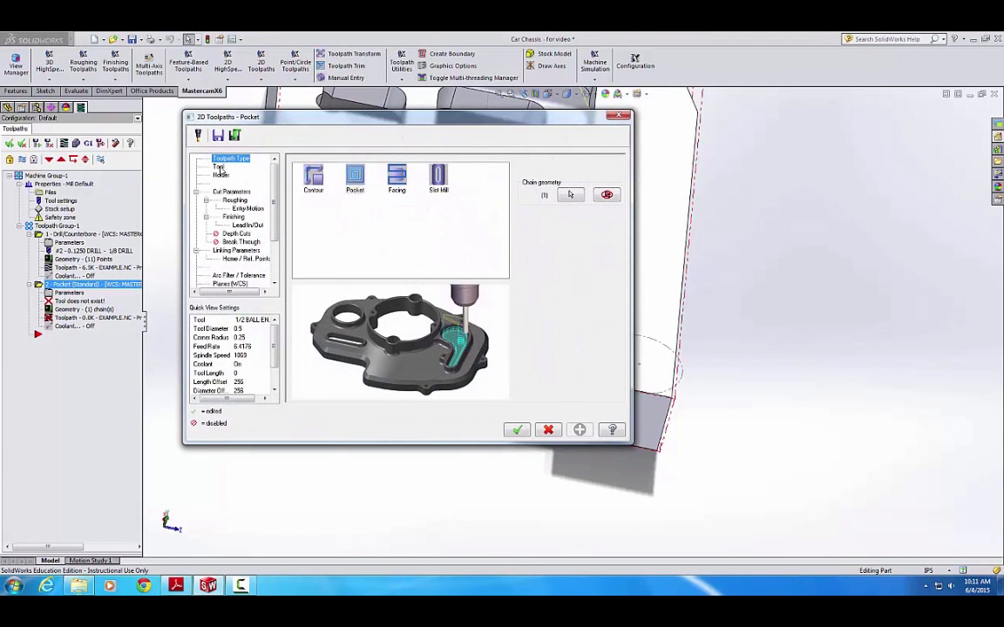
left_click(219, 168)
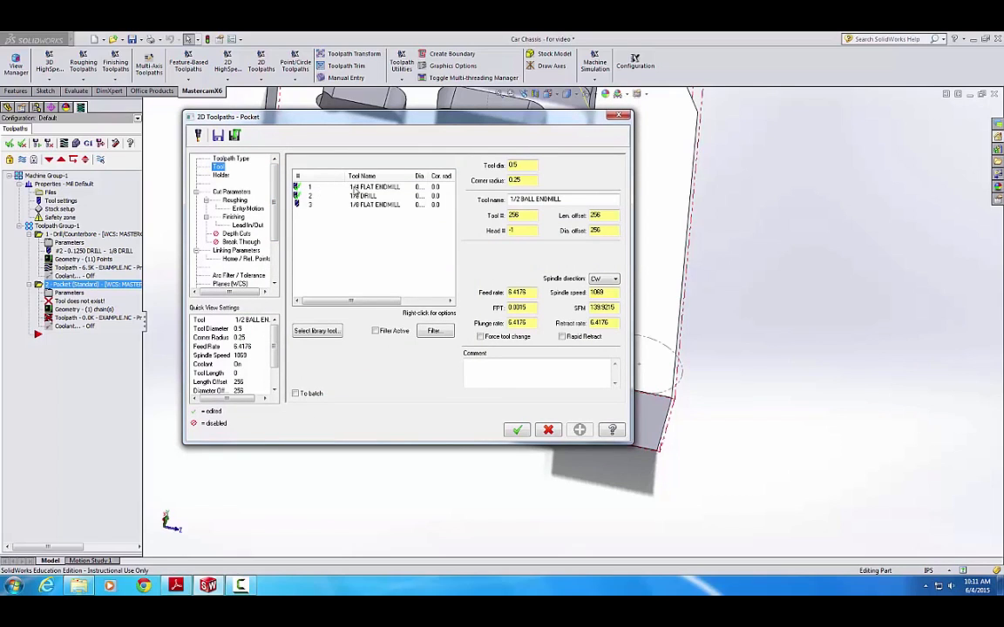
left_click(354, 189)
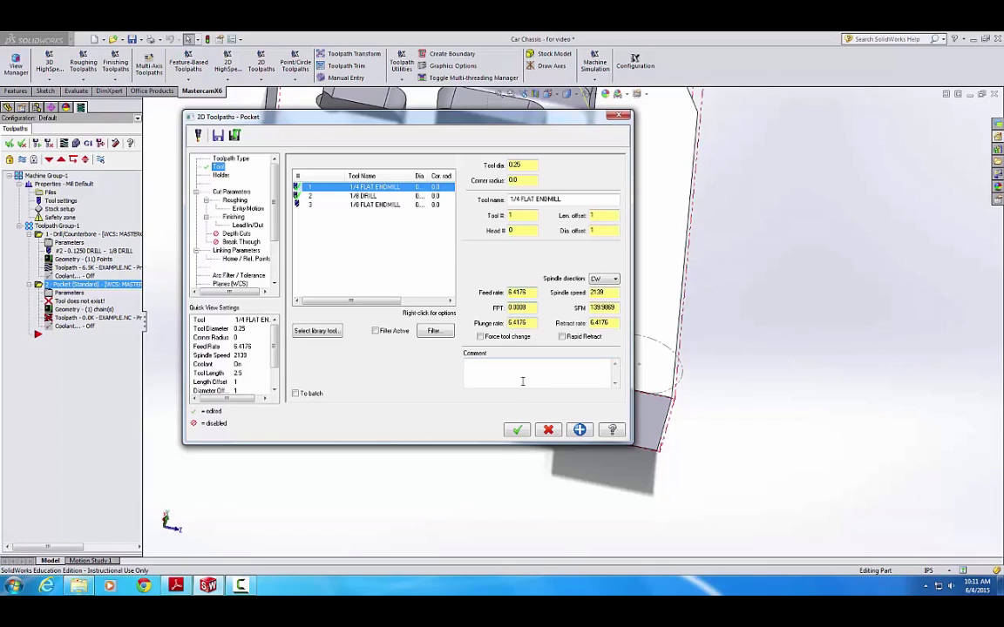
- Check the 1/4" flat endmill's parameters in Adobe Reader, return to SolidWorks and set feed rate 30 and spindle speed 3500
left_click(178, 587)
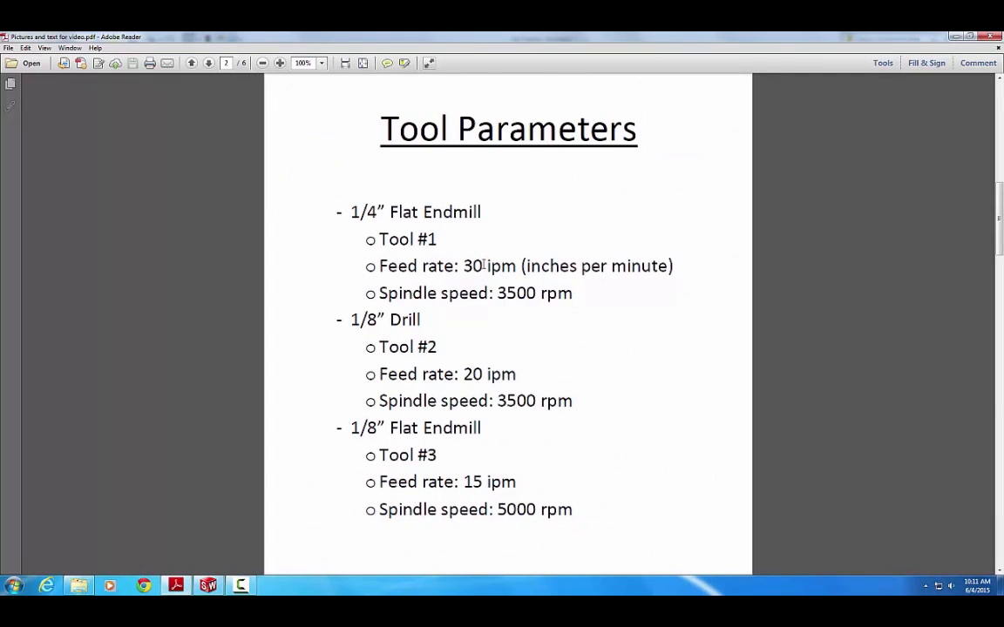
left_click(176, 585)
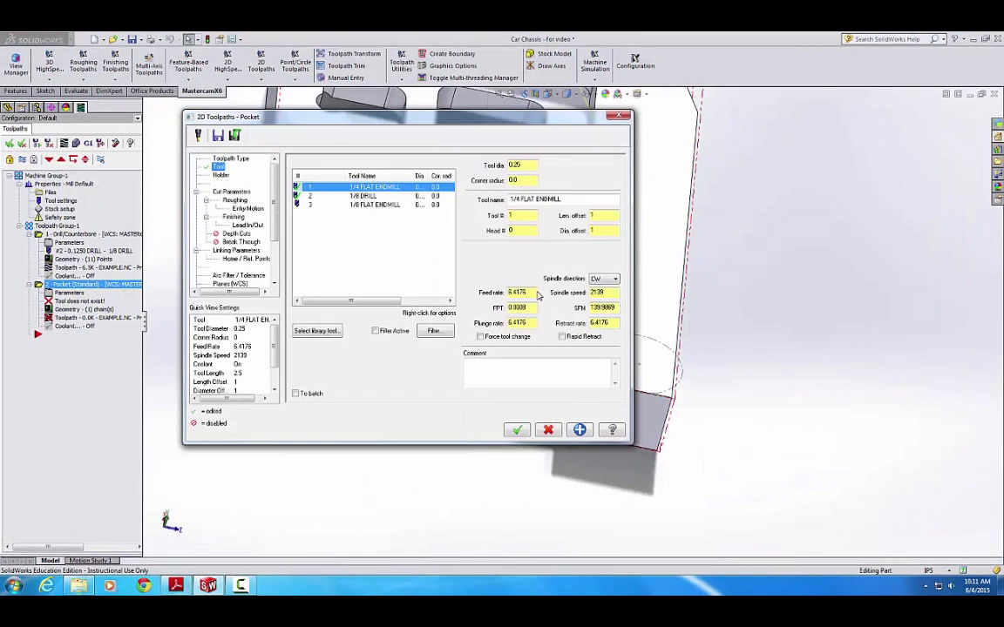
double_click(531, 293)
type("30")
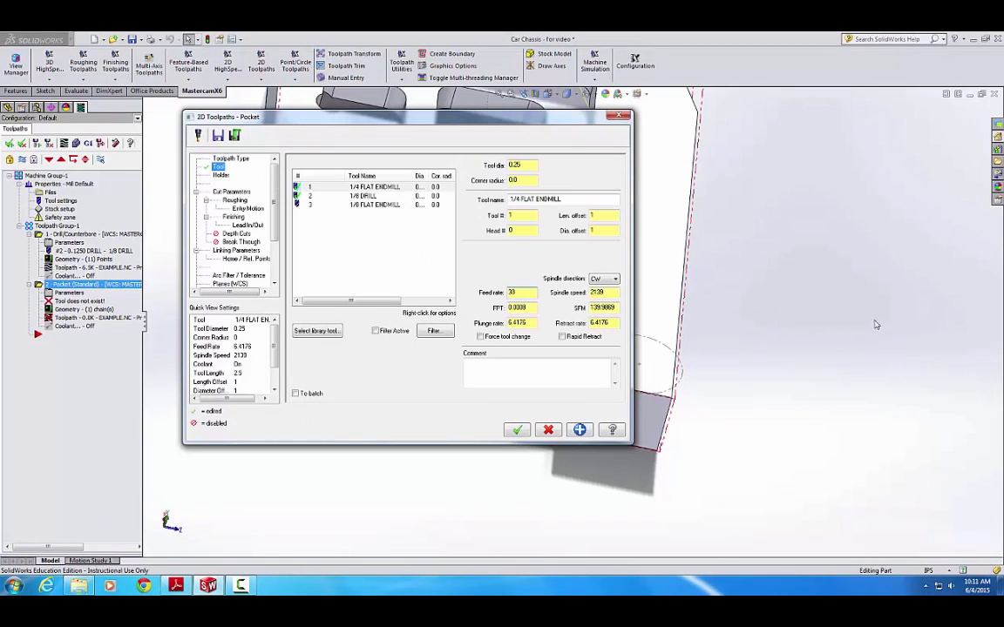
key("Tab")
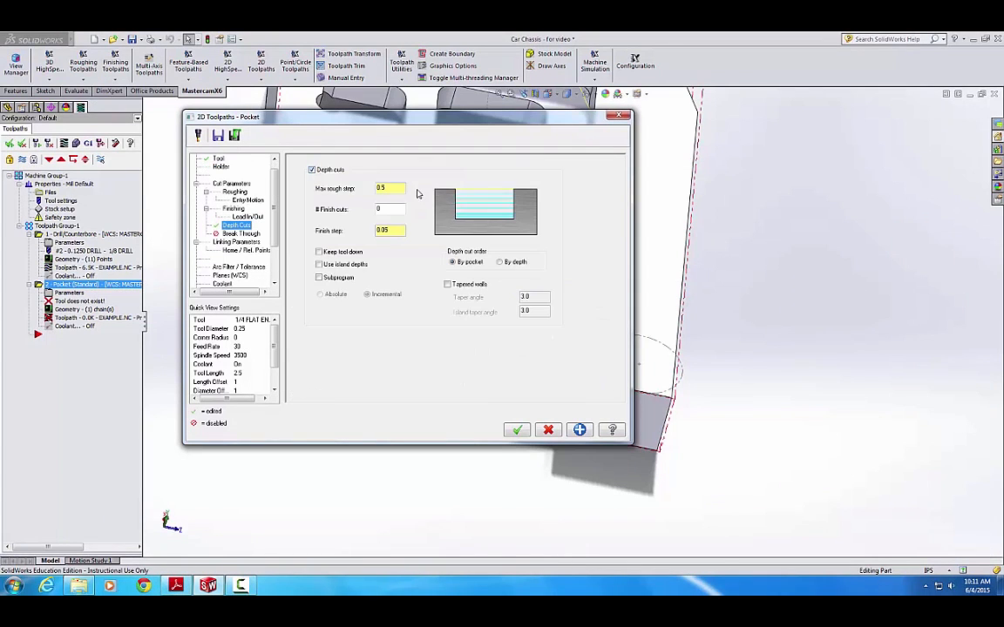
- Enable depth cuts for the pocket toolpath and set its retract to absolute 0.75 in the Linking Parameters
left_click(404, 185)
left_click(246, 234)
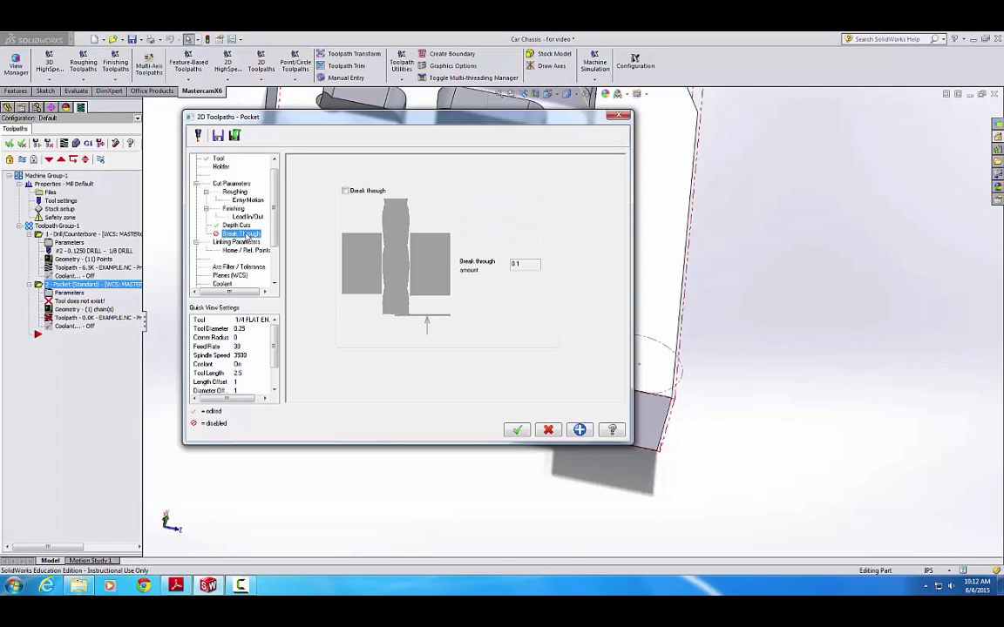
left_click(240, 243)
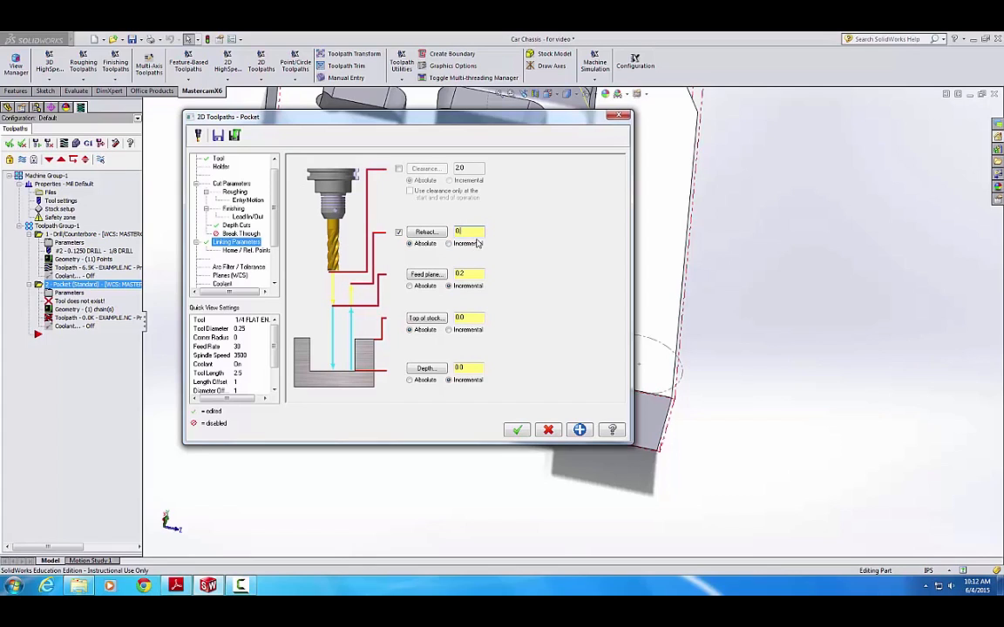
type("5")
- Take the pocket's absolute depth from the inner front vertex on the recessed ledge and accept the pocket toolpath
left_click(424, 369)
left_click(349, 364)
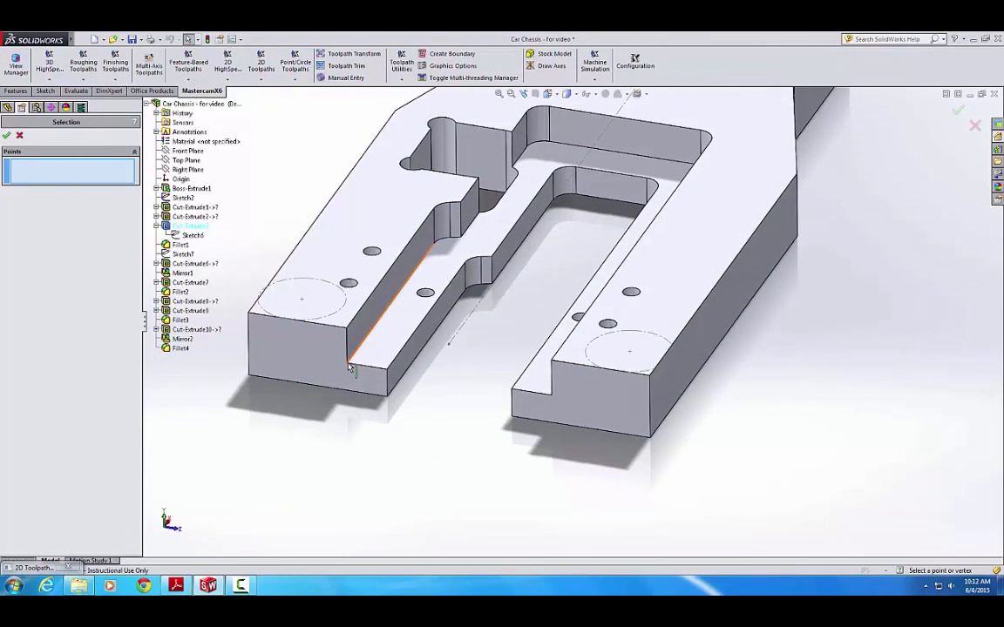
left_click(6, 135)
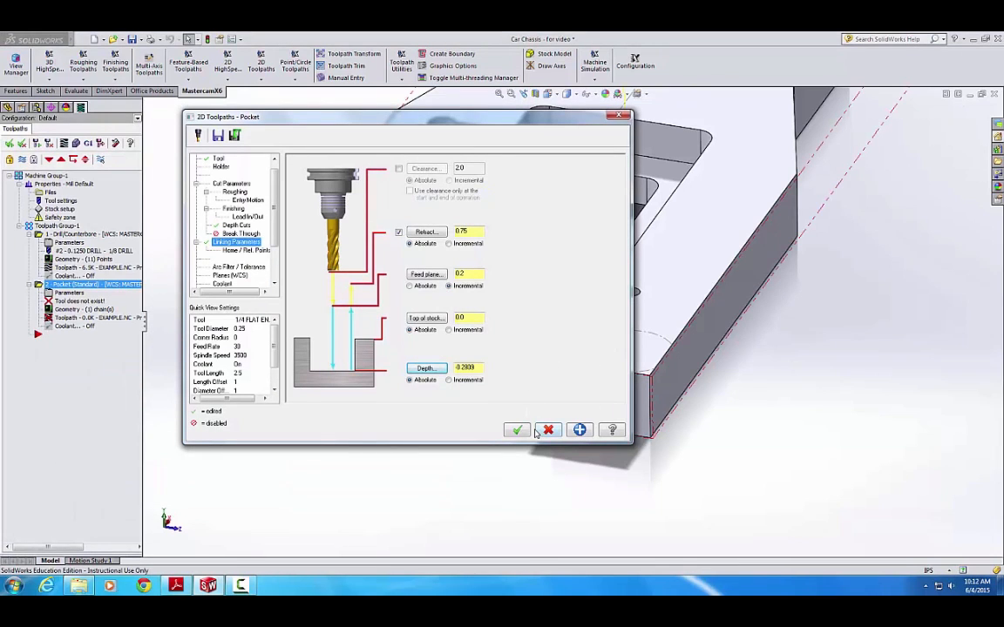
left_click(516, 430)
- Start another pocket toolpath and select Sketch3 under Cut-Extrude1, the central slot's profile, as its geometry
middle_click_drag(585, 260, 522, 242)
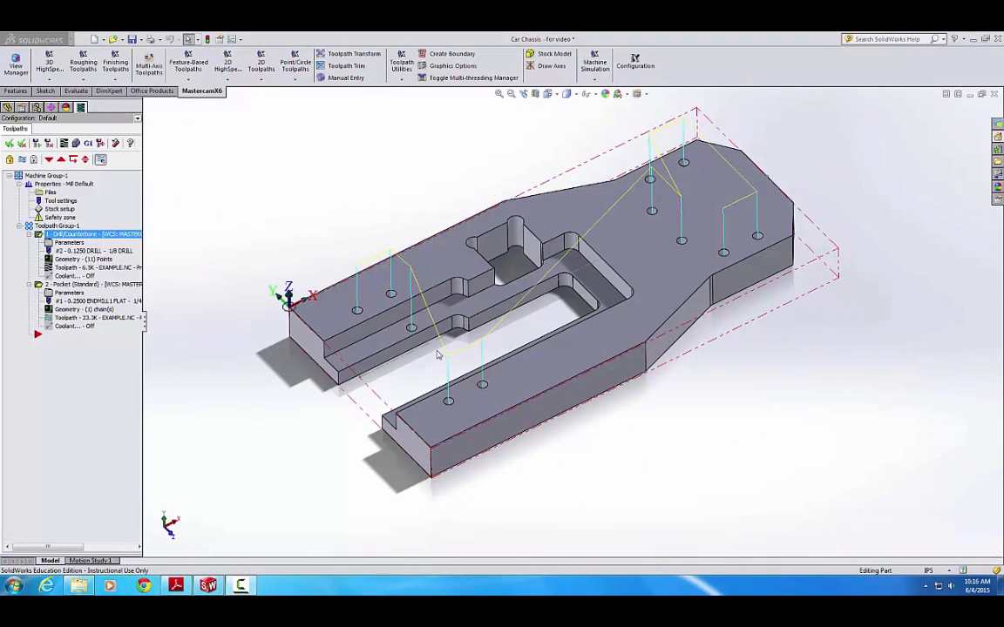
scroll(366, 348, "down", 3)
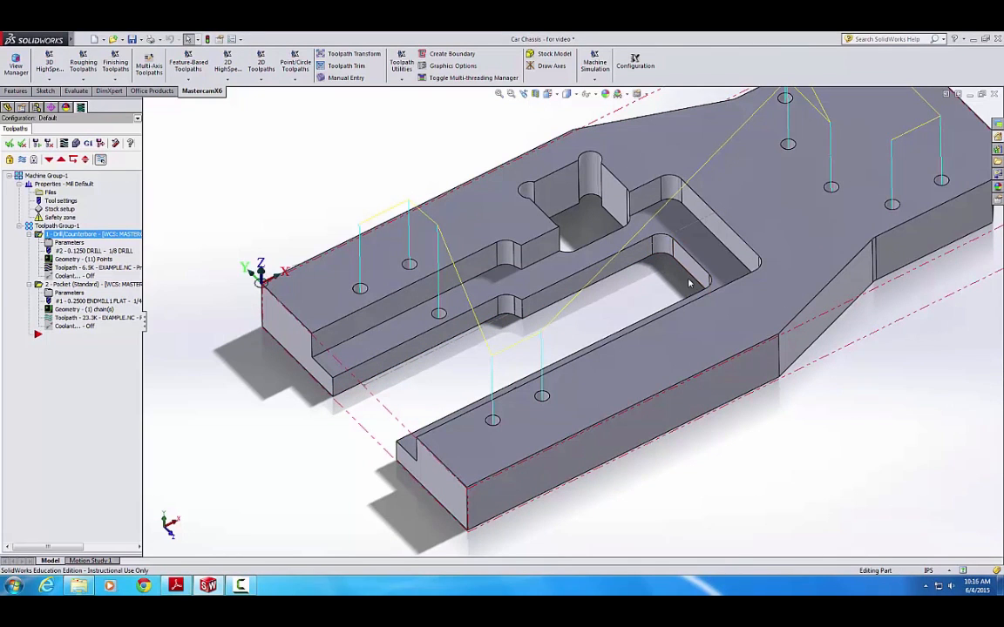
middle_click_drag(689, 284, 696, 302)
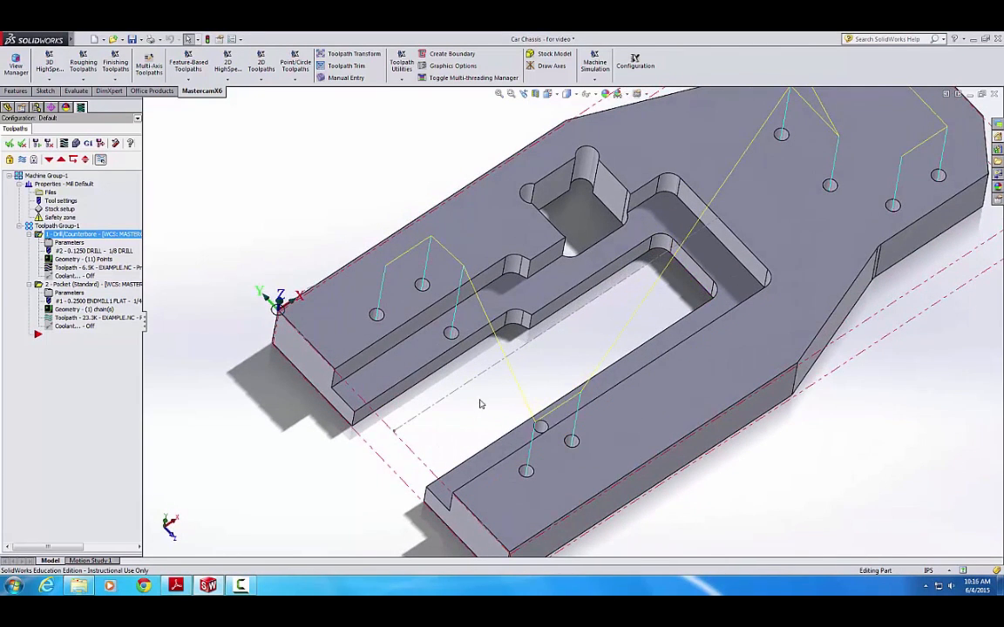
middle_click_drag(434, 364, 403, 321)
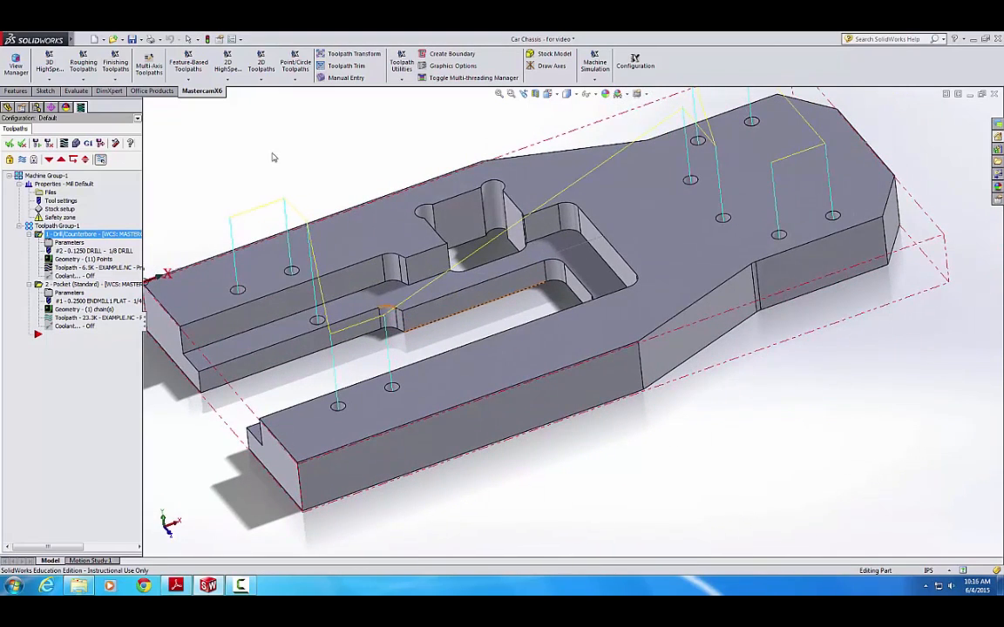
left_click(261, 70)
left_click(270, 99)
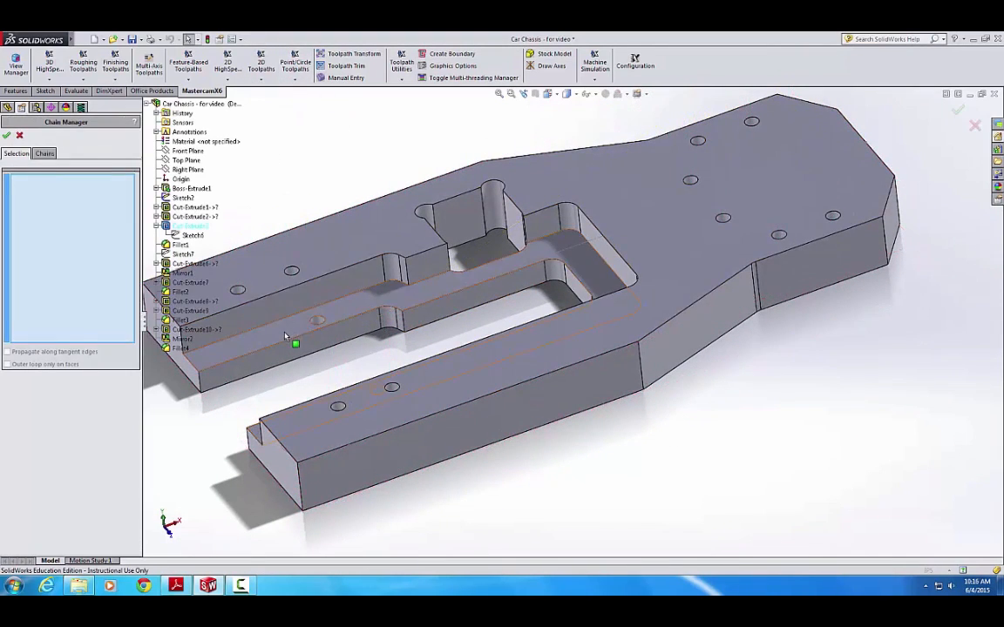
middle_click_drag(291, 342, 405, 314)
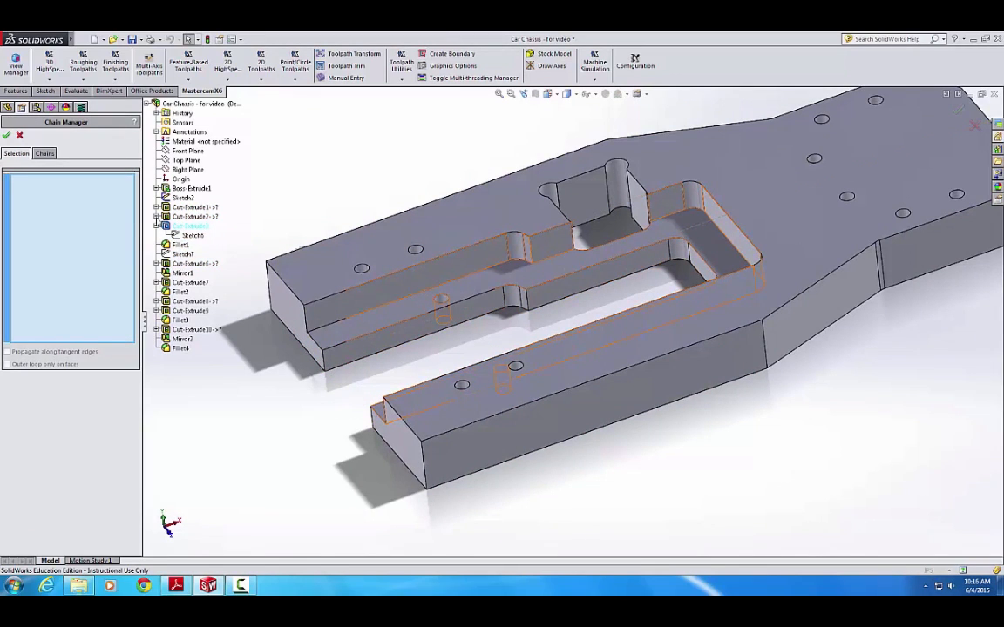
left_click(156, 216)
left_click(156, 206)
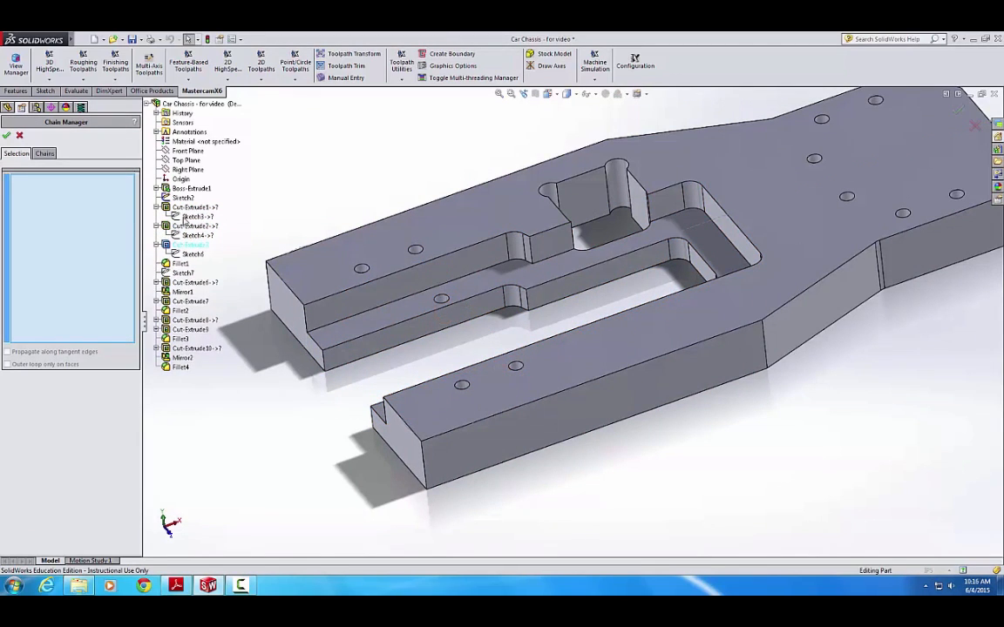
left_click(191, 217)
mouse_move(436, 335)
middle_mouse_down()
mouse_move(452, 403)
mouse_move(468, 307)
mouse_move(462, 254)
mouse_move(446, 270)
mouse_move(462, 228)
mouse_move(504, 258)
mouse_move(492, 314)
mouse_move(498, 380)
mouse_move(483, 385)
mouse_move(459, 444)
mouse_move(473, 459)
middle_mouse_up()
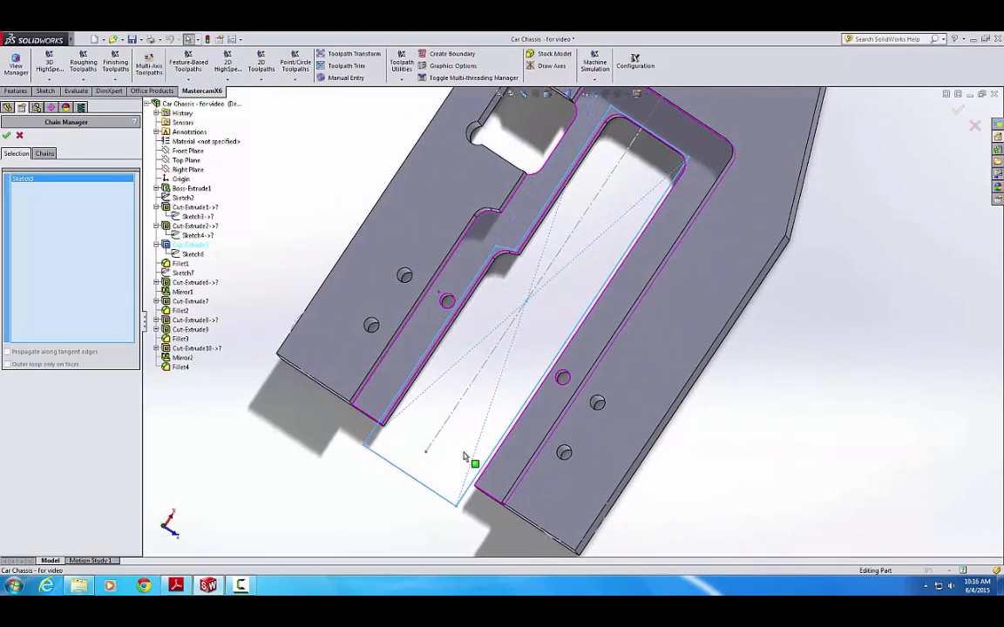
- Remove Point #1 from the pocket toolpath's chain list, keeping only Chain #1
left_click(44, 154)
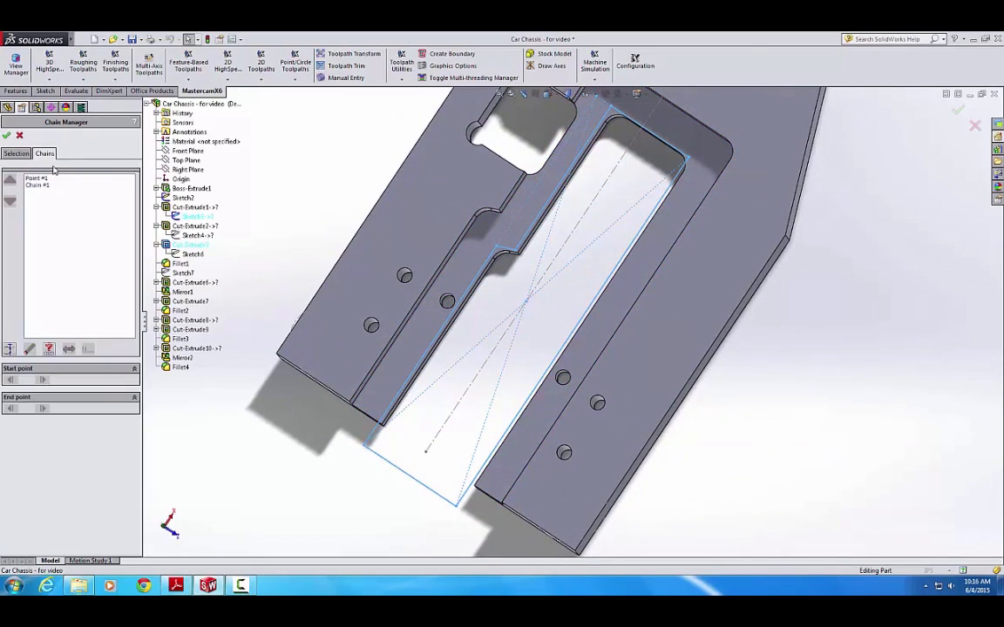
middle_click_drag(386, 431, 383, 331)
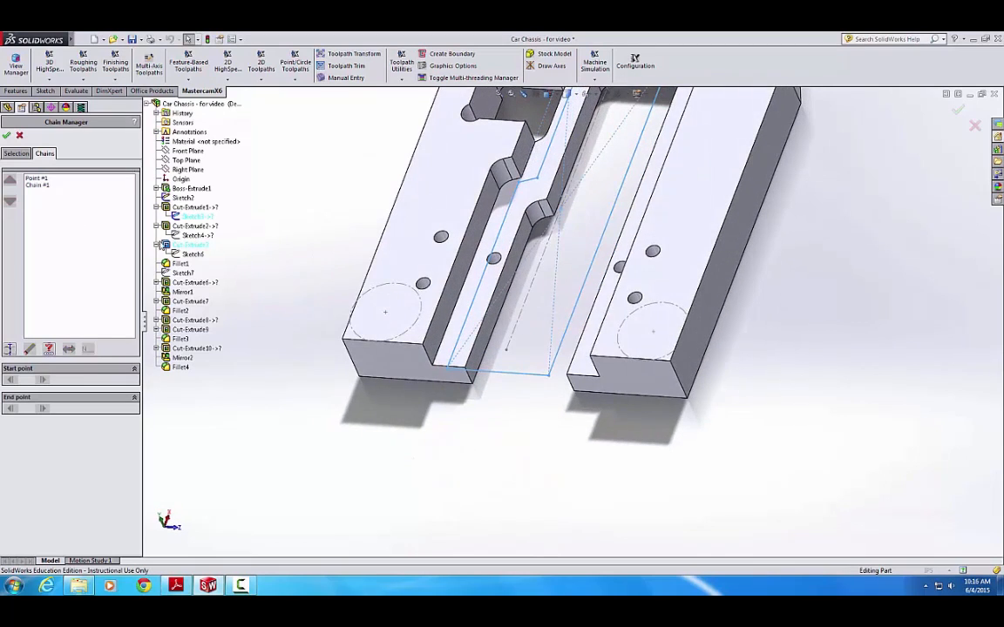
left_click(31, 179)
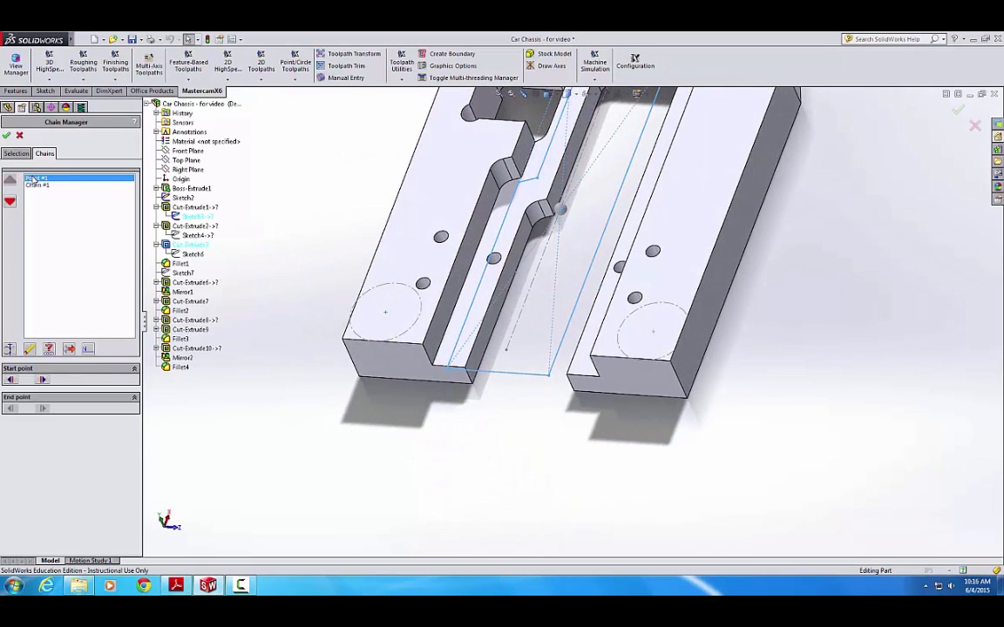
left_click(32, 350)
middle_click_drag(585, 404, 651, 322)
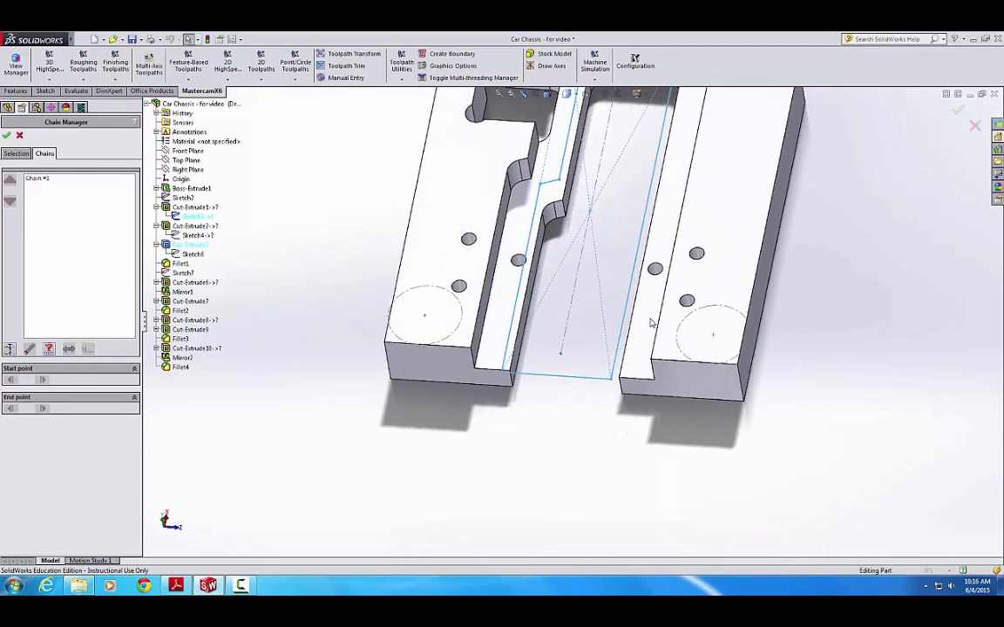
- Move Chain #1's start point to the slot's open-end corner on the stepped side, with the side arrow pointing into the slot
middle_click_drag(589, 320, 545, 431, "ctrl")
left_click(36, 178)
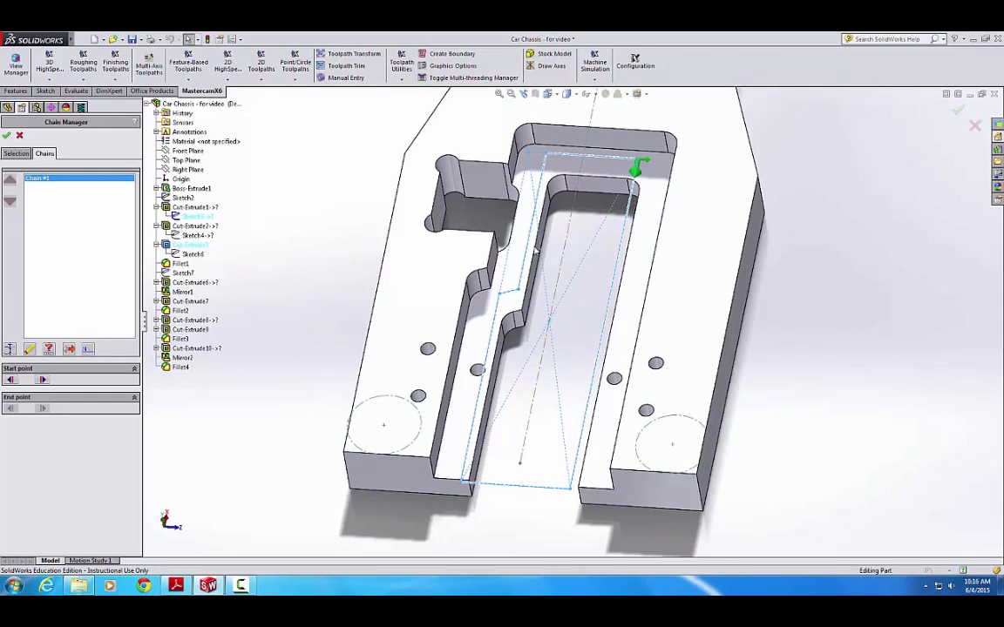
middle_click_drag(646, 180, 638, 212)
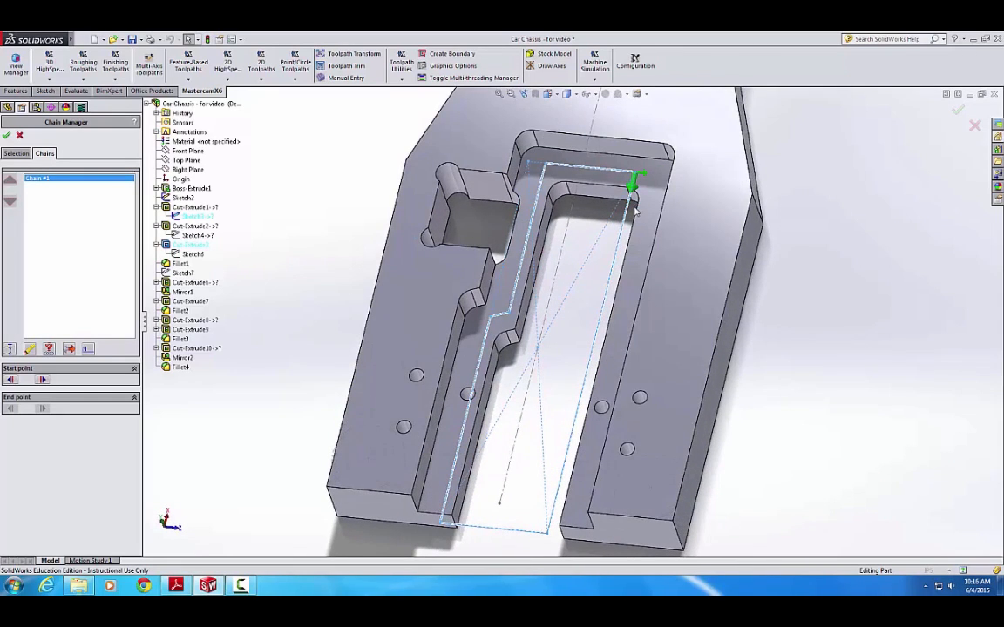
left_click(11, 381)
left_click(10, 381)
left_click(10, 381)
left_click(11, 381)
middle_click_drag(424, 547, 449, 481)
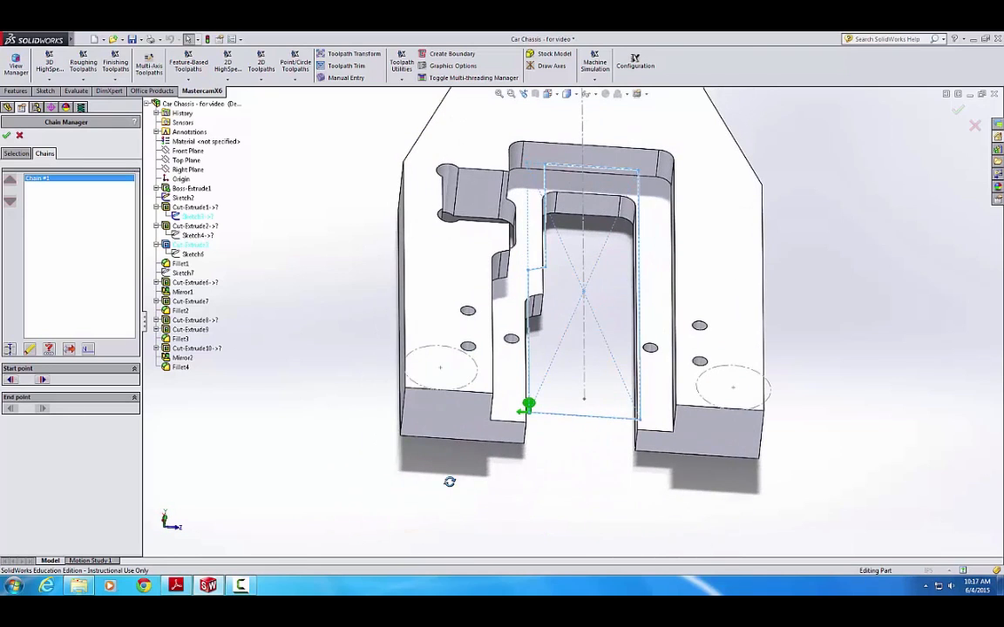
scroll(534, 413, "down", 3)
middle_click_drag(530, 406, 528, 411)
scroll(486, 419, "down", 1)
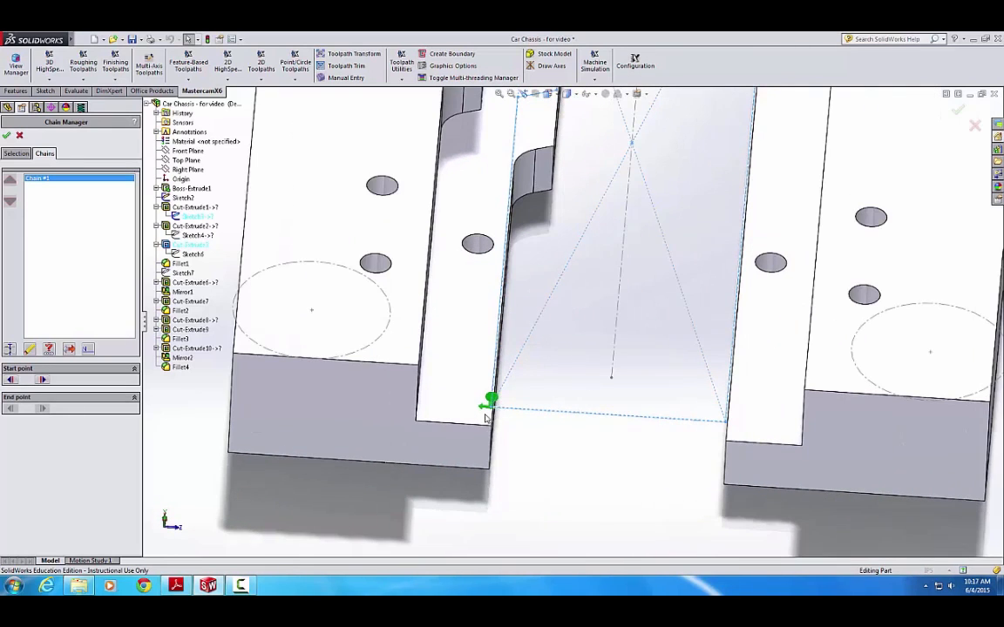
middle_click_drag(476, 437, 473, 440)
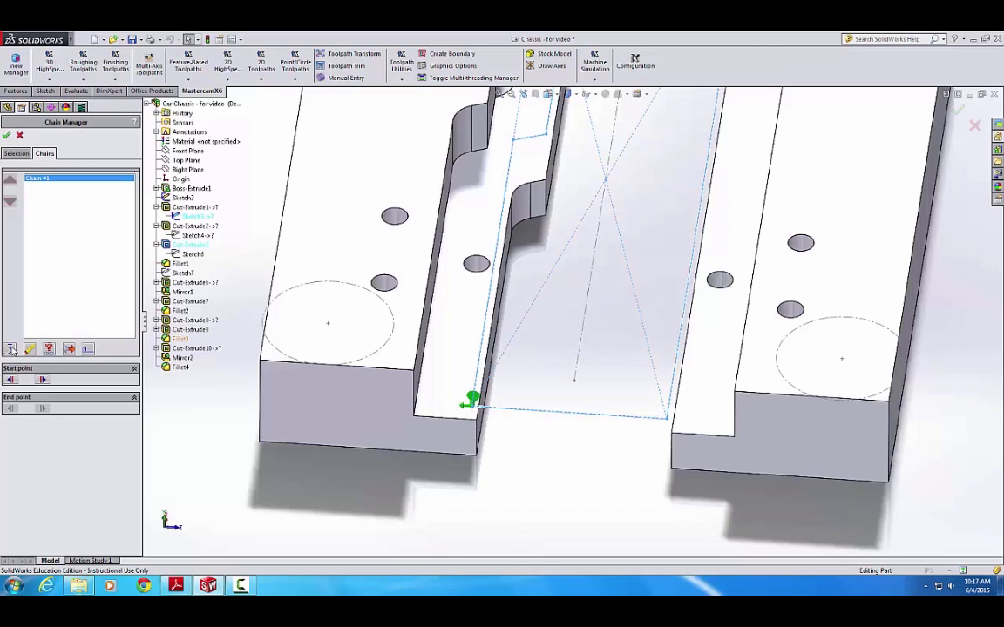
middle_click_drag(506, 439, 415, 459)
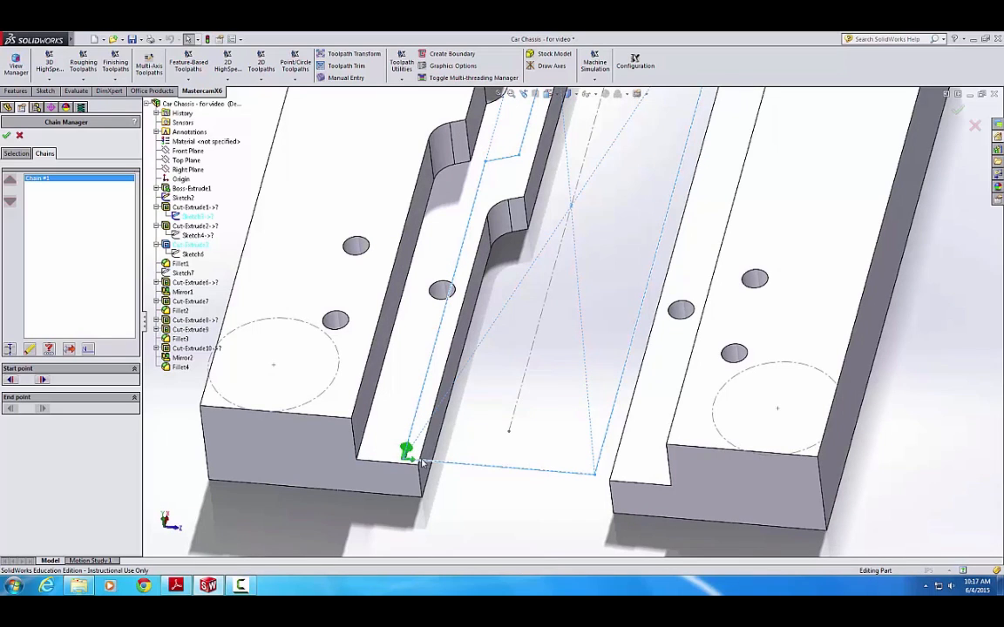
- Accept the chain, check the 1/4 flat endmill's tool settings and enable break through for the slot's pocket toolpath
left_click(6, 135)
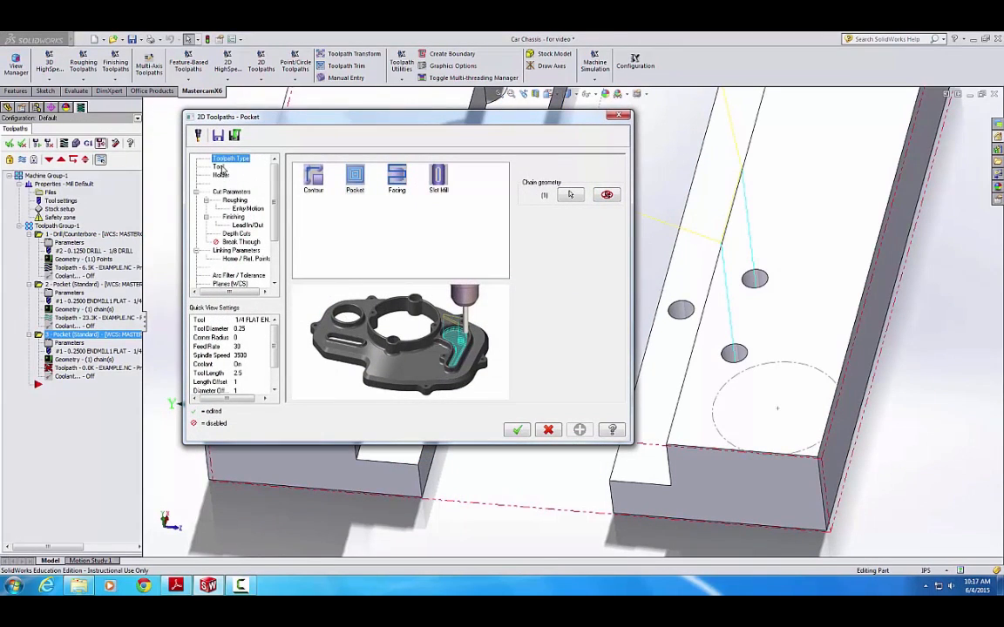
left_click(219, 166)
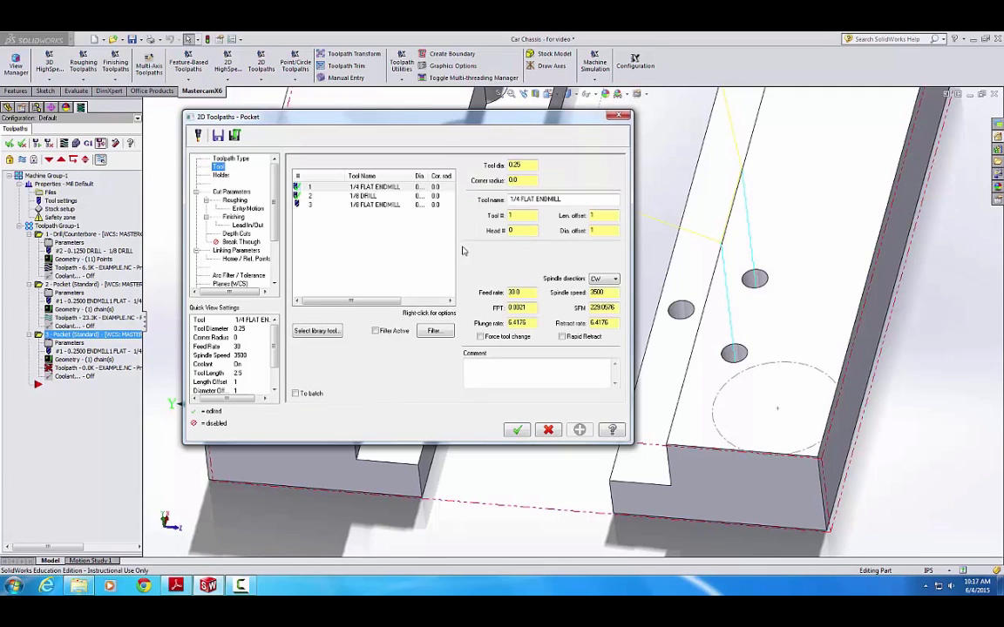
left_click(244, 241)
left_click(345, 191)
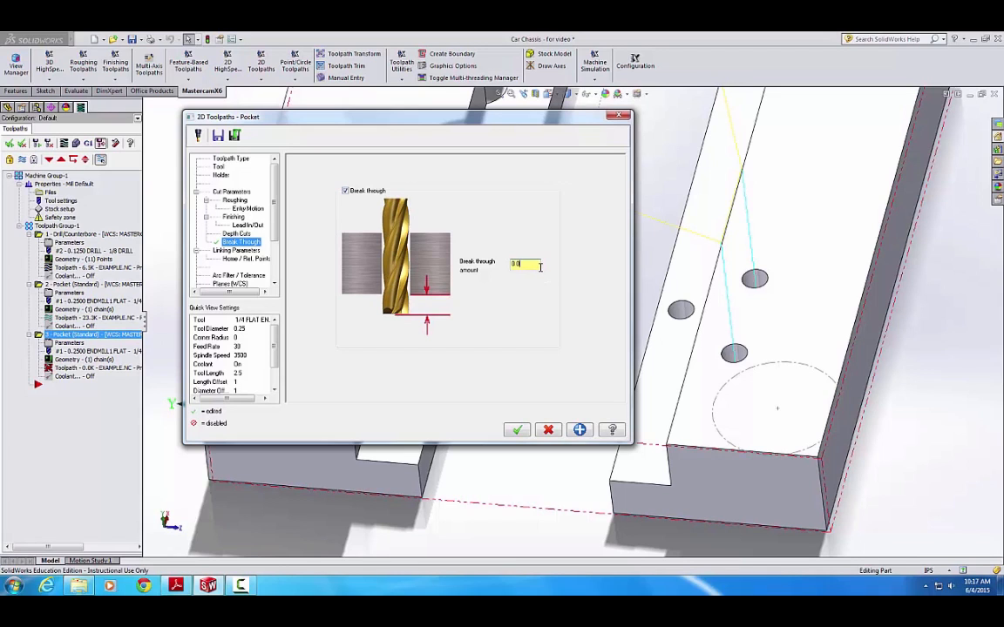
- Take the absolute depth of -0.5 from the model in the Linking Parameters and accept the slot's pocket toolpath
left_click(237, 251)
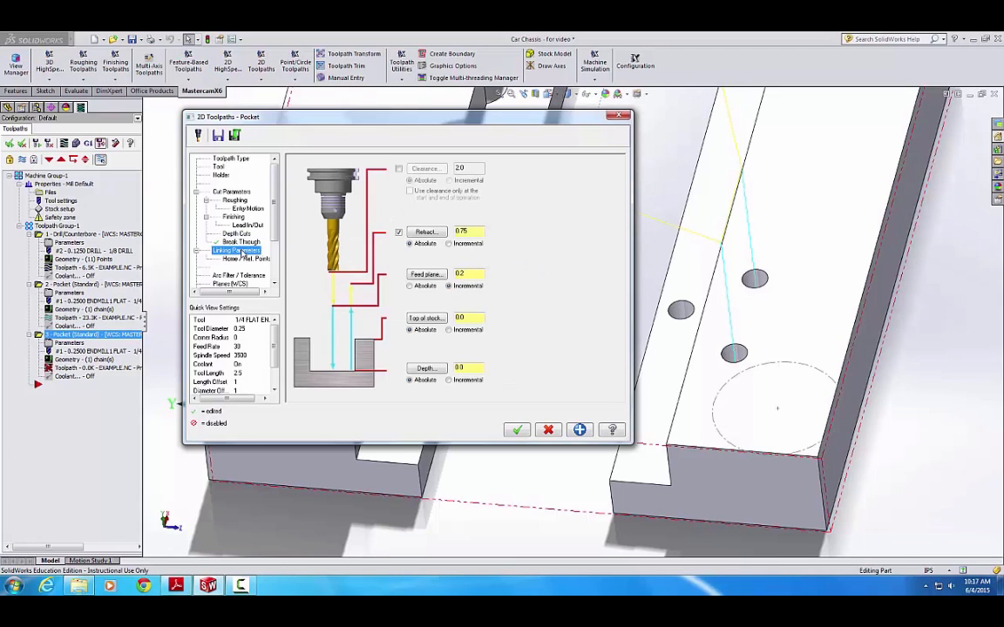
left_click(427, 369)
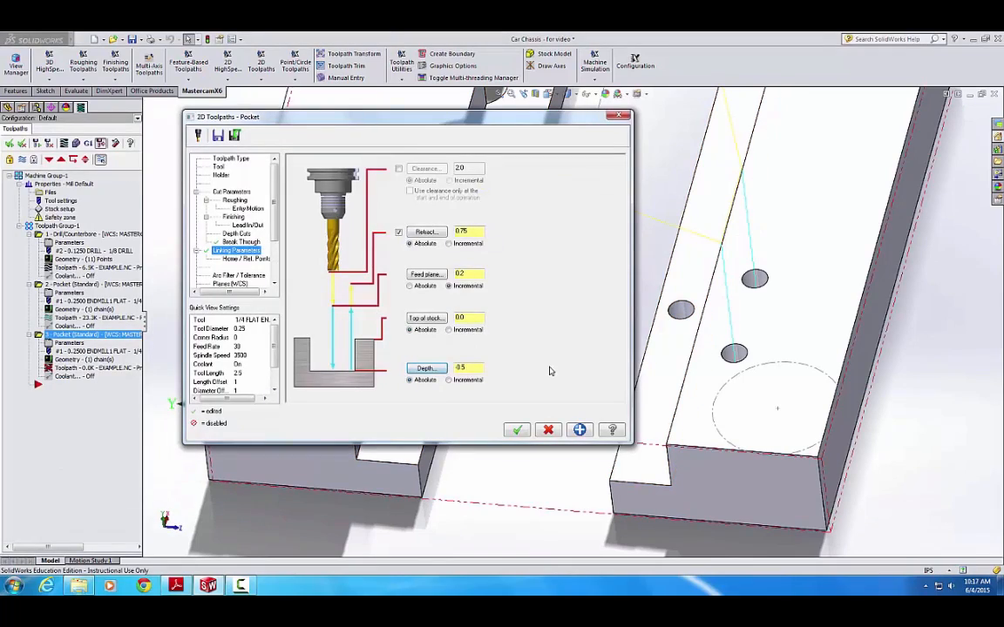
left_click(520, 434)
- Disable depth cuts in the slot's pocket operation and regenerate its toolpath
middle_click_drag(559, 357, 556, 315)
left_click(69, 342)
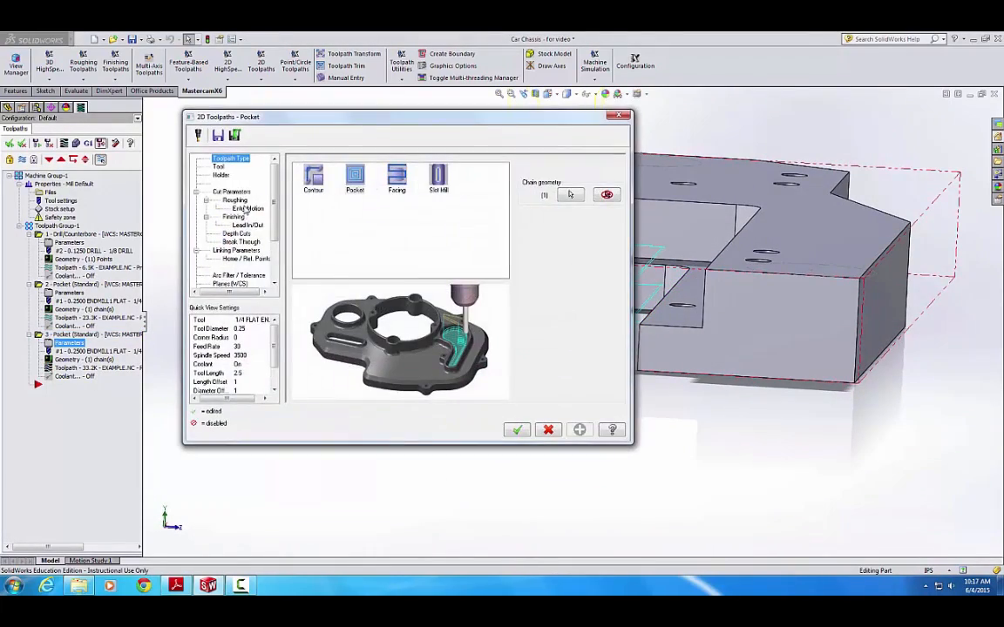
left_click(237, 233)
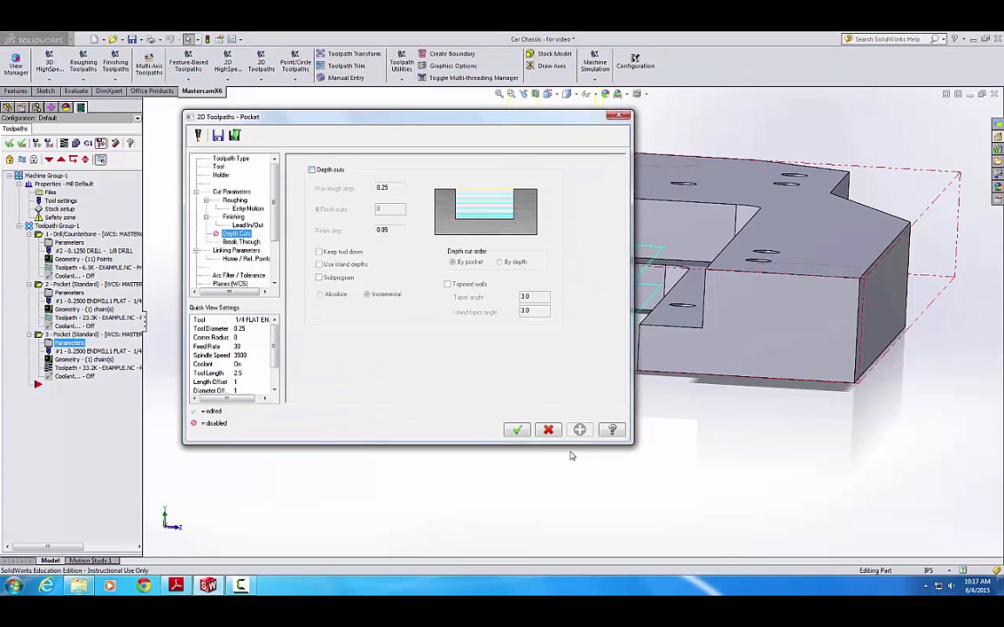
left_click(517, 430)
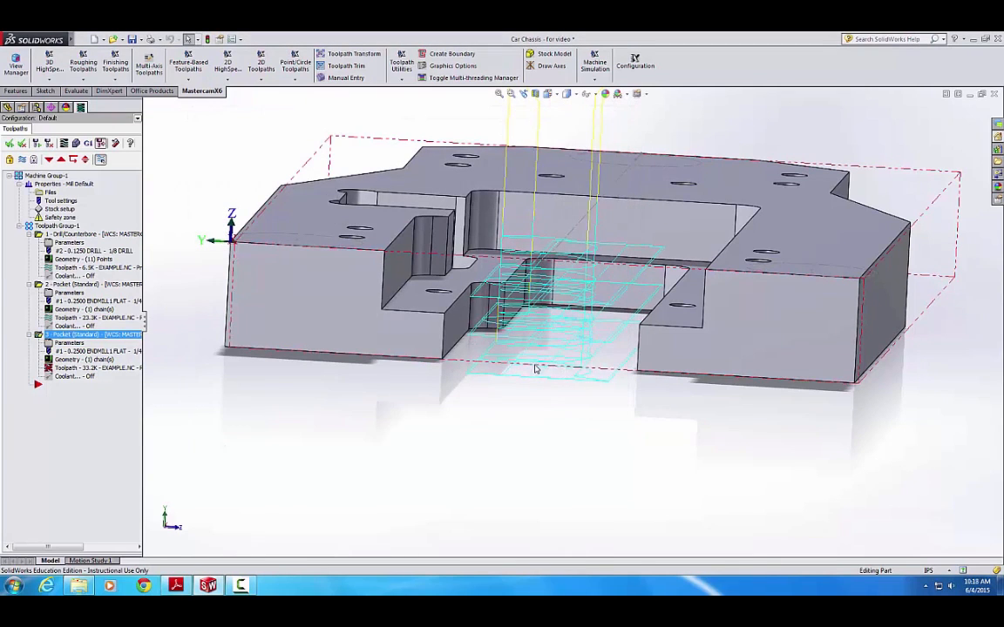
middle_click_drag(536, 367, 526, 374)
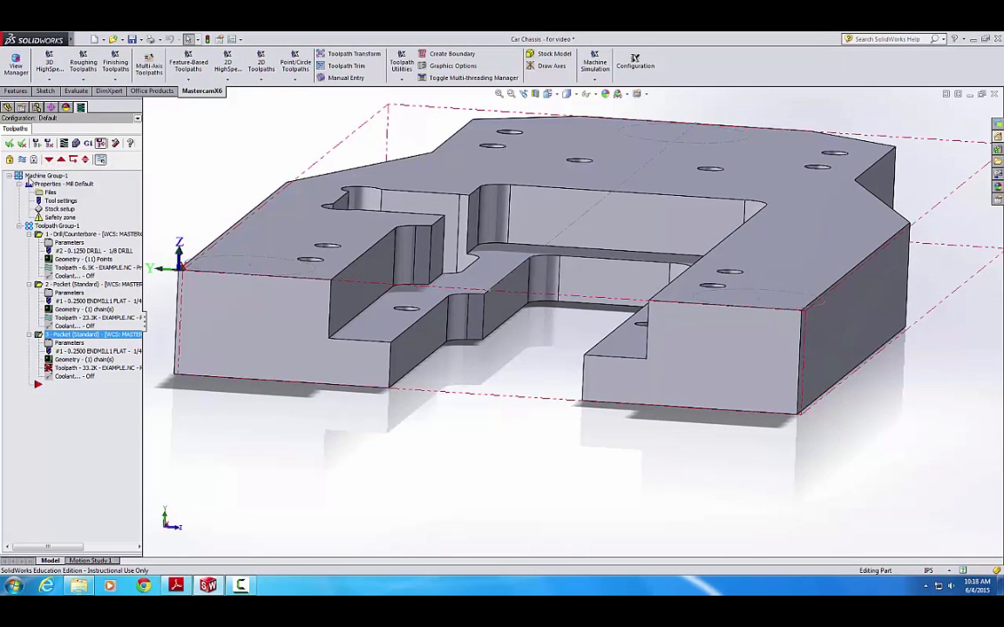
left_click(35, 147)
middle_click_drag(650, 407, 642, 412)
scroll(648, 418, "up", 3)
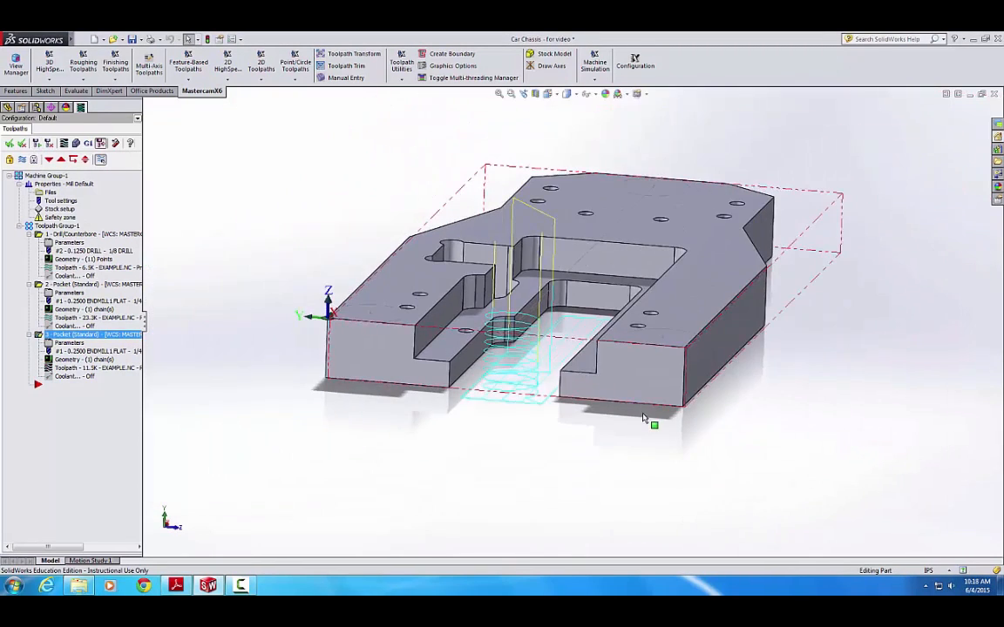
middle_click_drag(611, 352, 598, 374, "ctrl")
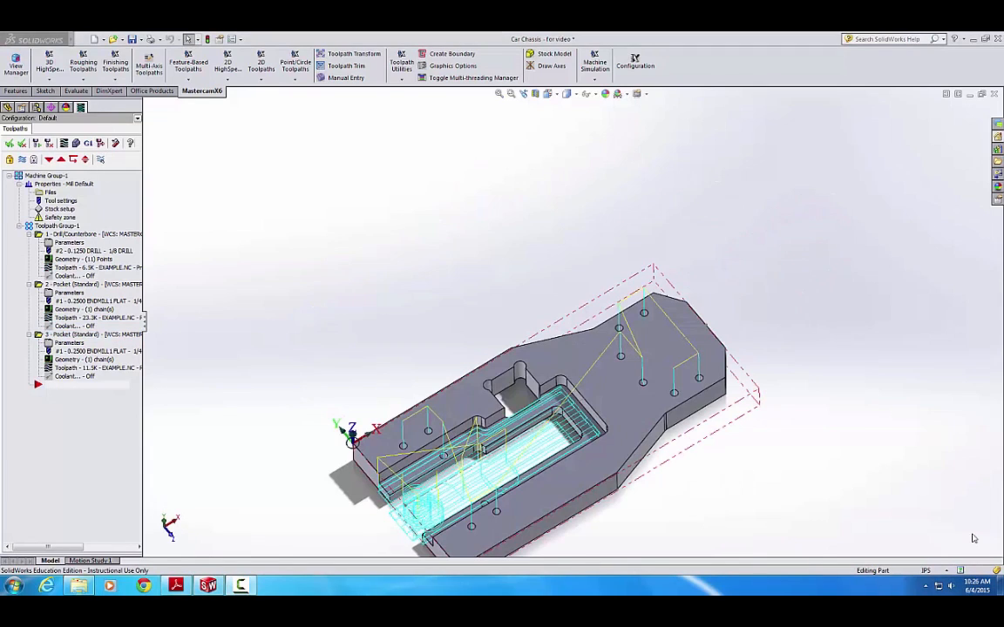
- Start a pocket toolpath for the square cutout, using Sketch10 under Cut-Extrude7 as geometry, and show its chain
middle_click_drag(503, 394, 503, 407)
scroll(502, 406, "down", 3)
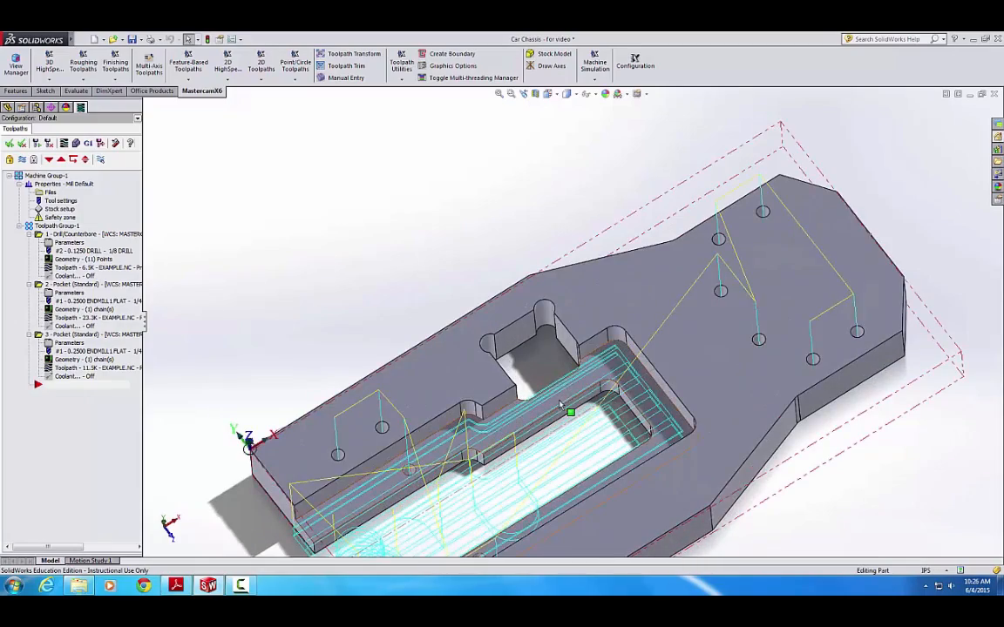
middle_click_drag(567, 409, 546, 391)
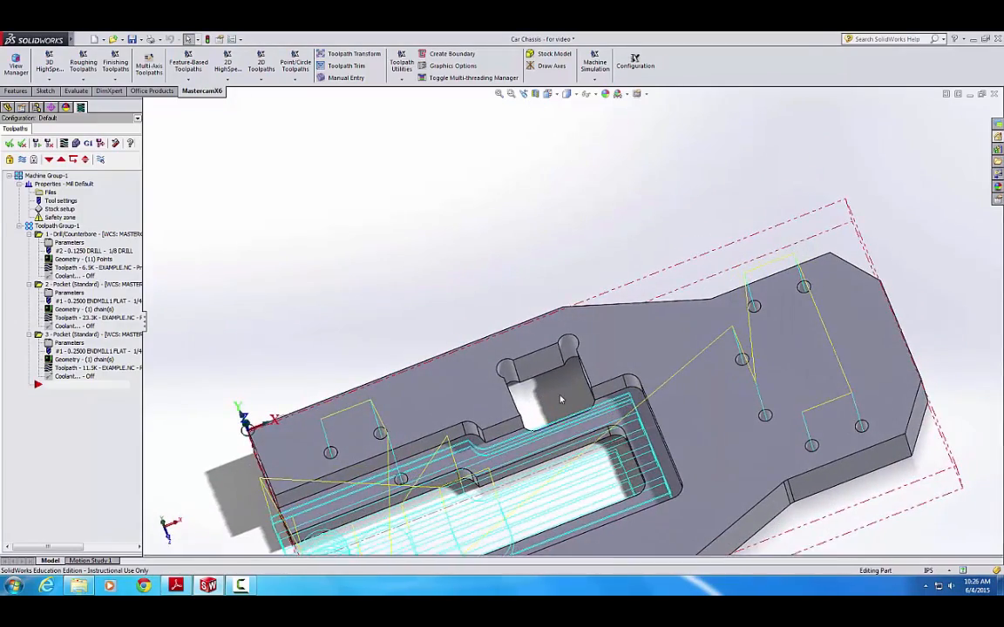
left_click(257, 78)
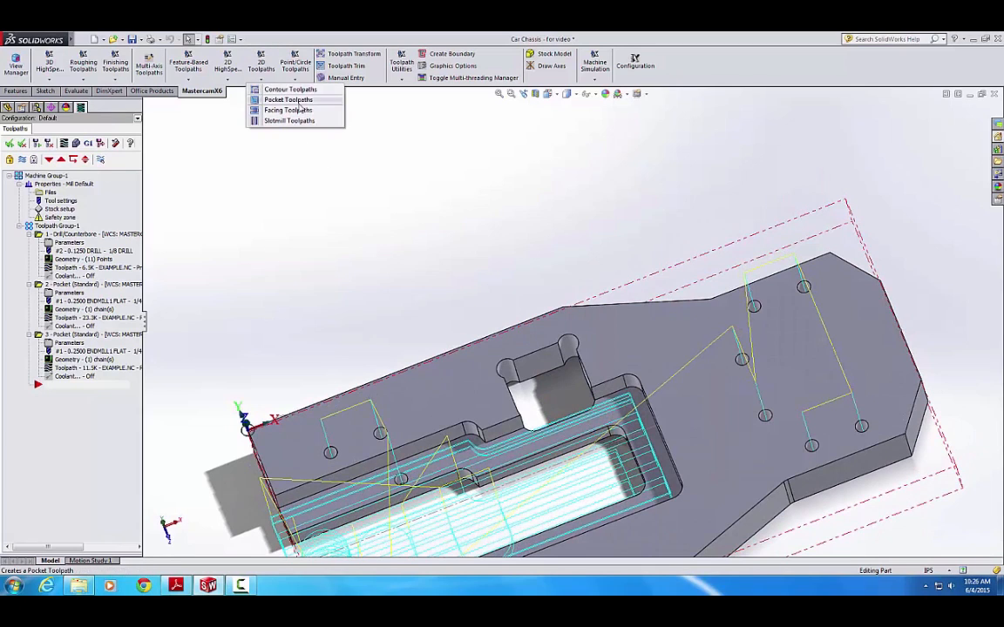
left_click(272, 98)
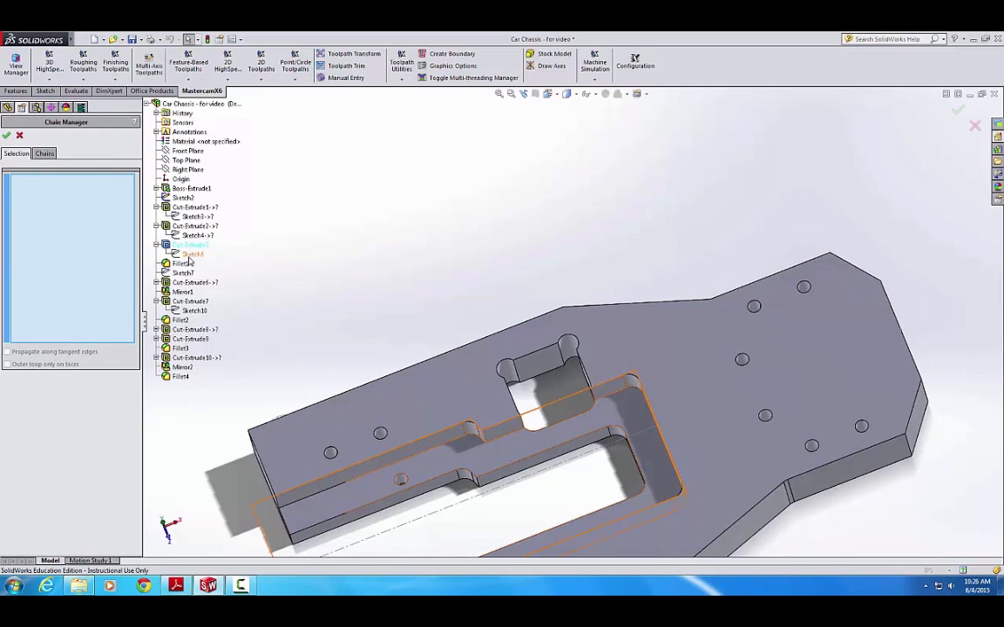
left_click(192, 310)
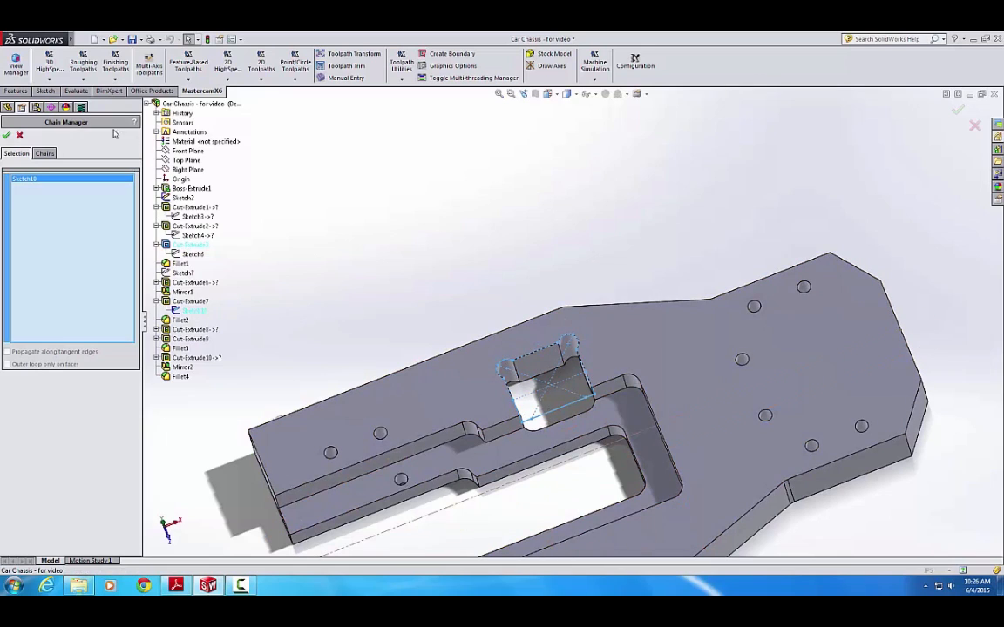
left_click(45, 153)
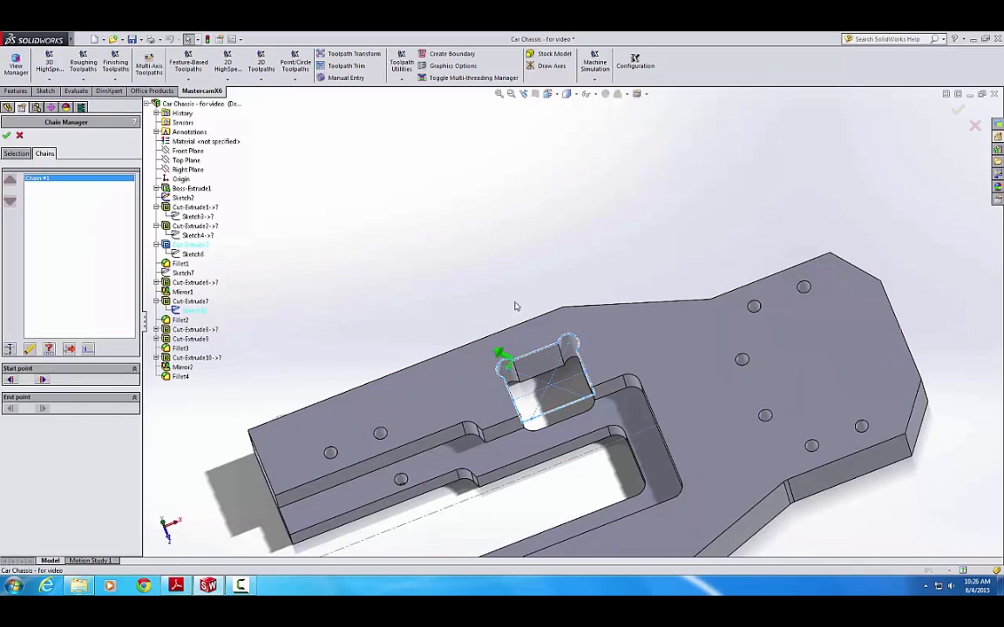
- Move the start point of the square cutout's chain to the corner beside its straight lower edge and accept the chain
left_click(10, 380)
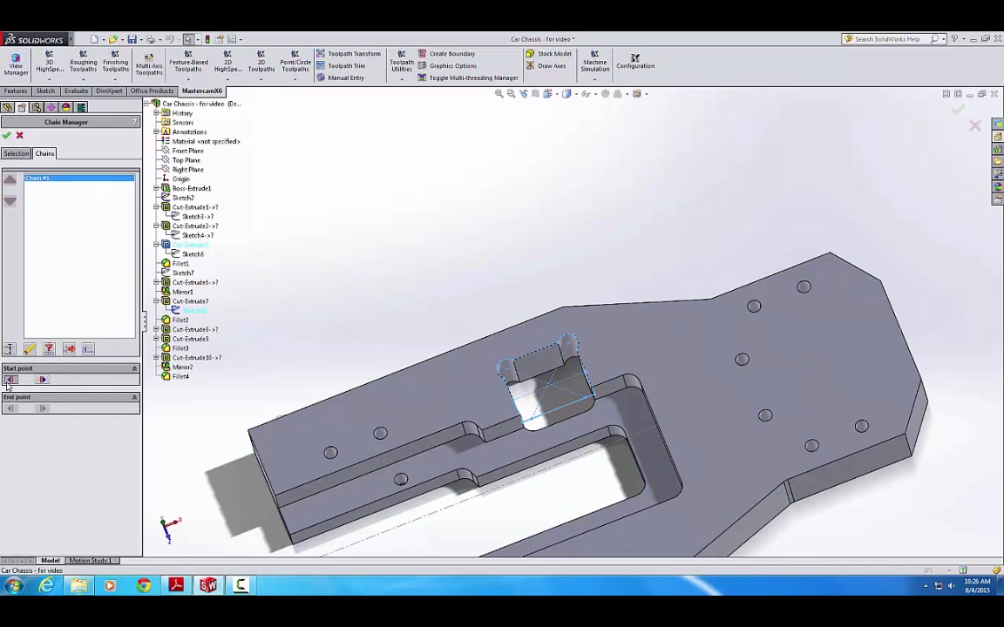
left_click(11, 379)
left_click(11, 380)
left_click(10, 380)
left_click(9, 385)
mouse_move(572, 431)
middle_mouse_down()
mouse_move(596, 408)
mouse_move(565, 419)
middle_mouse_up()
left_click(6, 135)
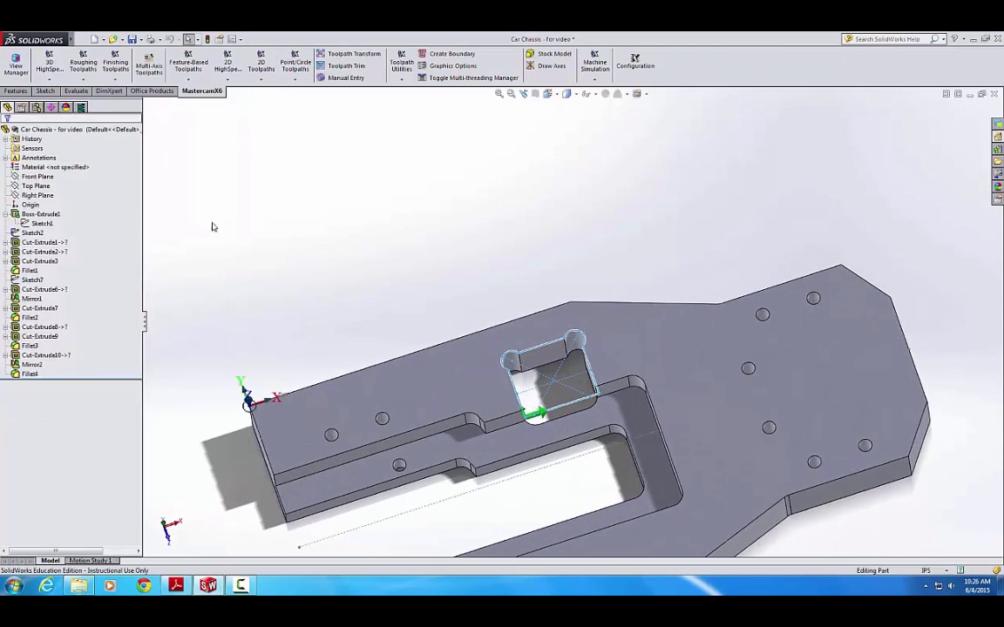
- Select the 1/8 flat endmill with feed rate 15, spindle speed 5000 and rapid retract for the cutout's pocket toolpath
left_click(219, 167)
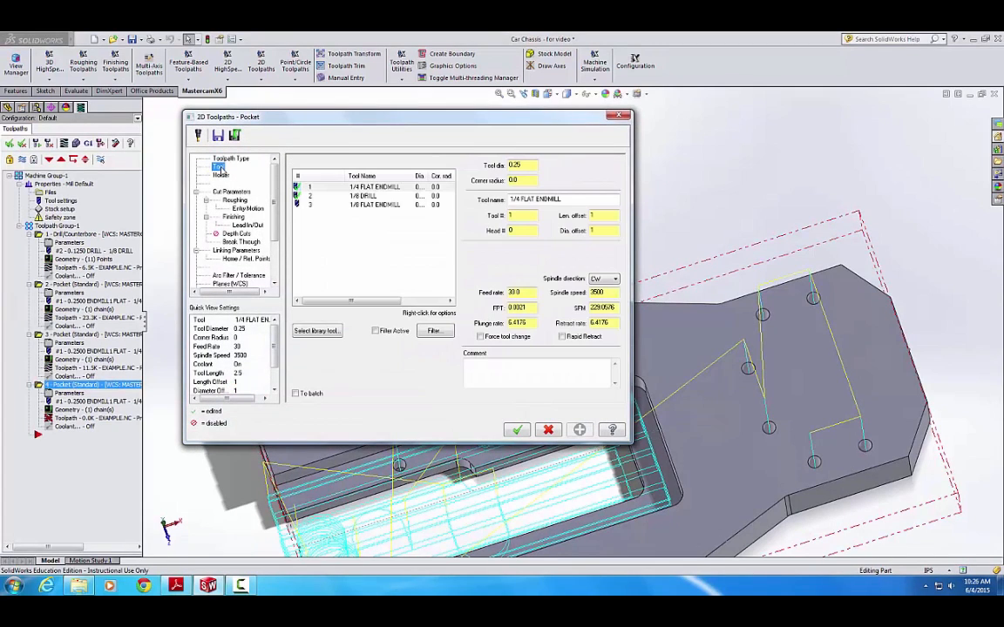
left_click(328, 205)
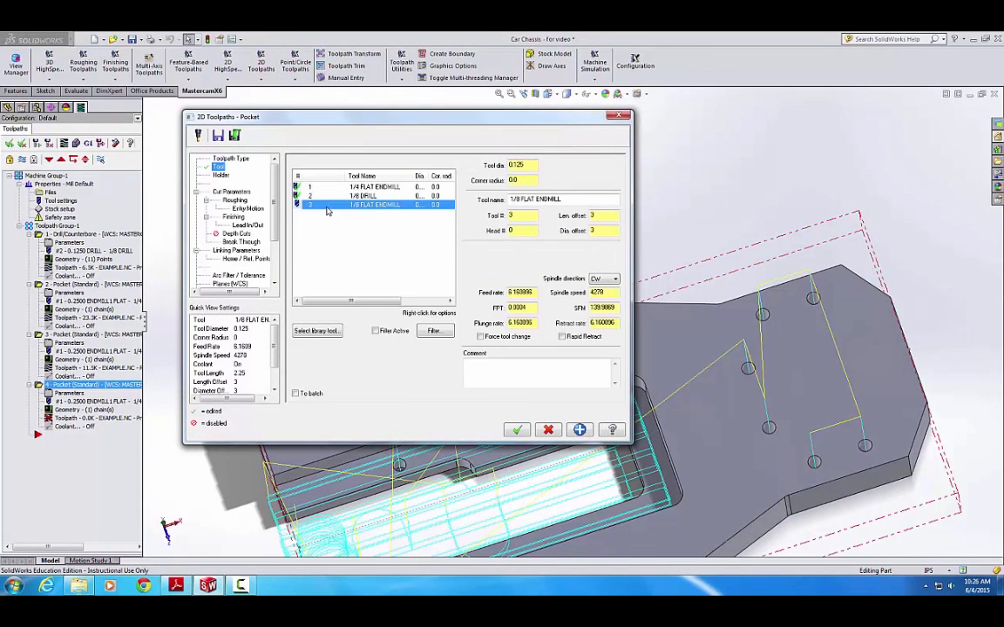
left_click(178, 586)
double_click(522, 293)
type("15")
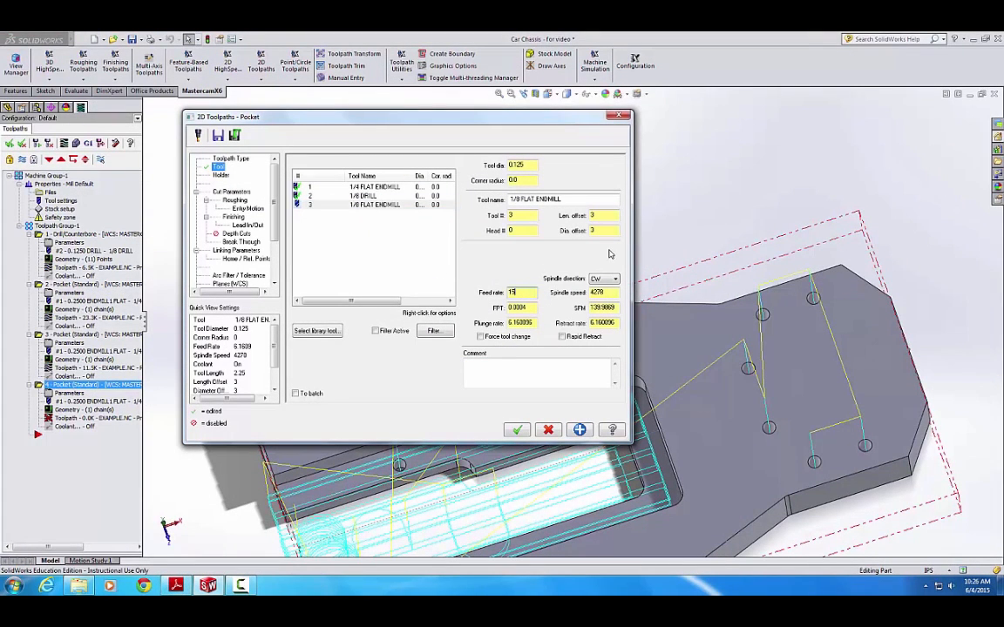
key("Tab")
left_click(563, 337)
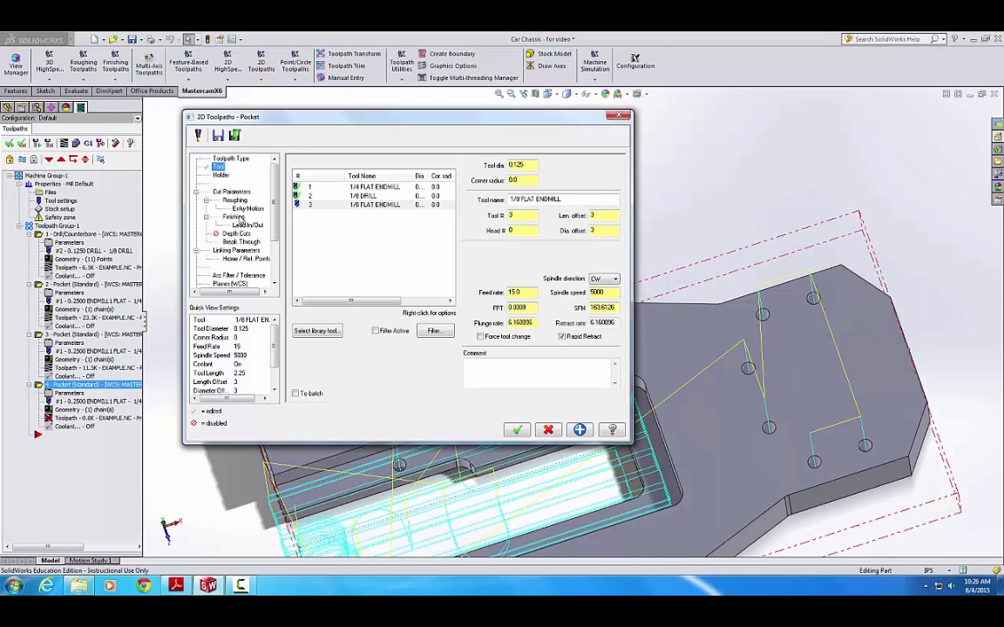
- Enable depth cuts with a 0.25 maximum rough step for the cutout's pocket toolpath and check its break-through settings
left_click(238, 236)
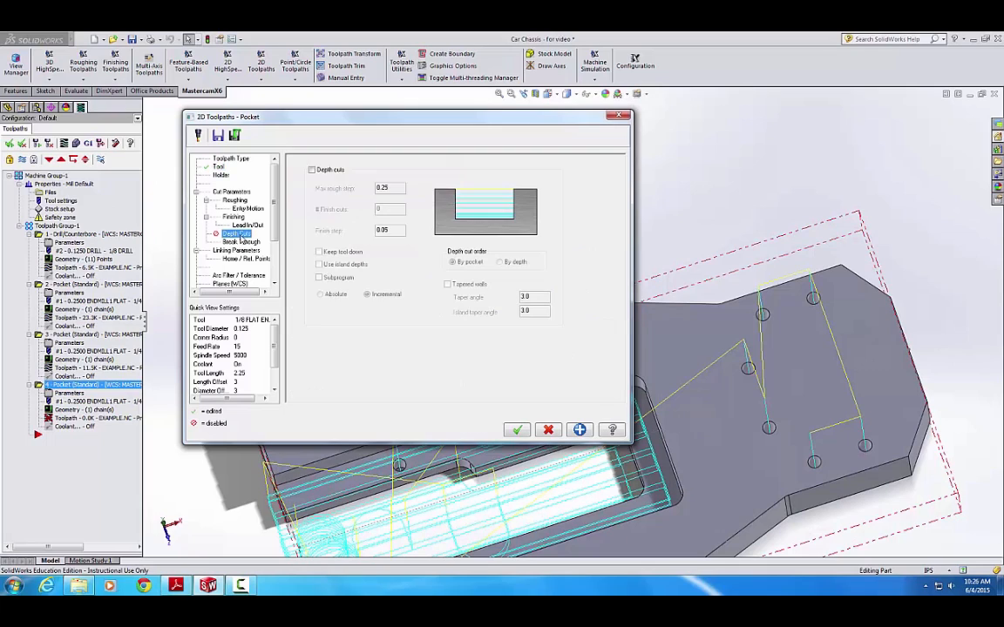
left_click(311, 170)
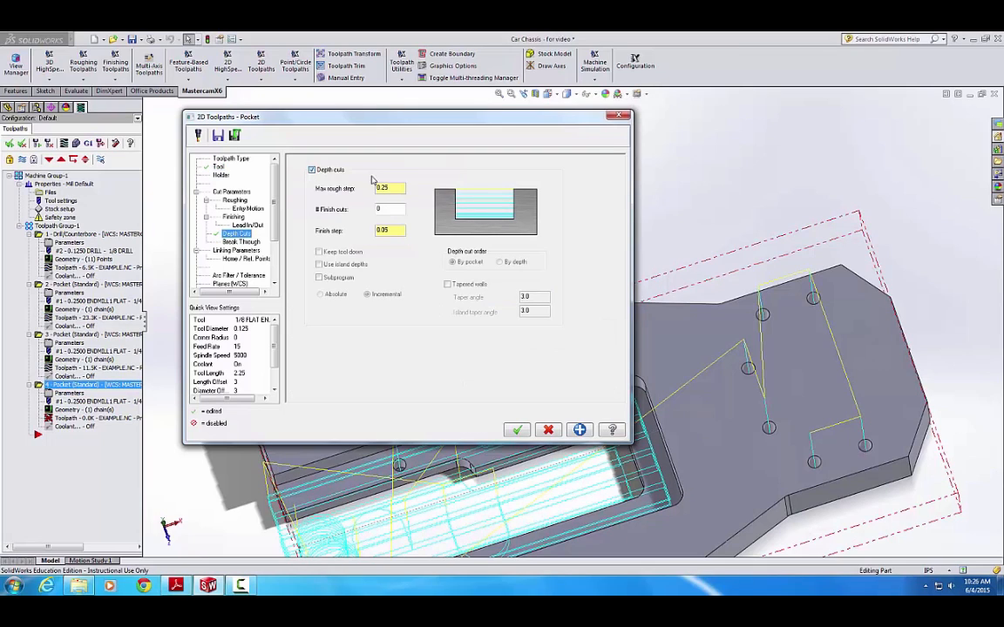
left_click(239, 242)
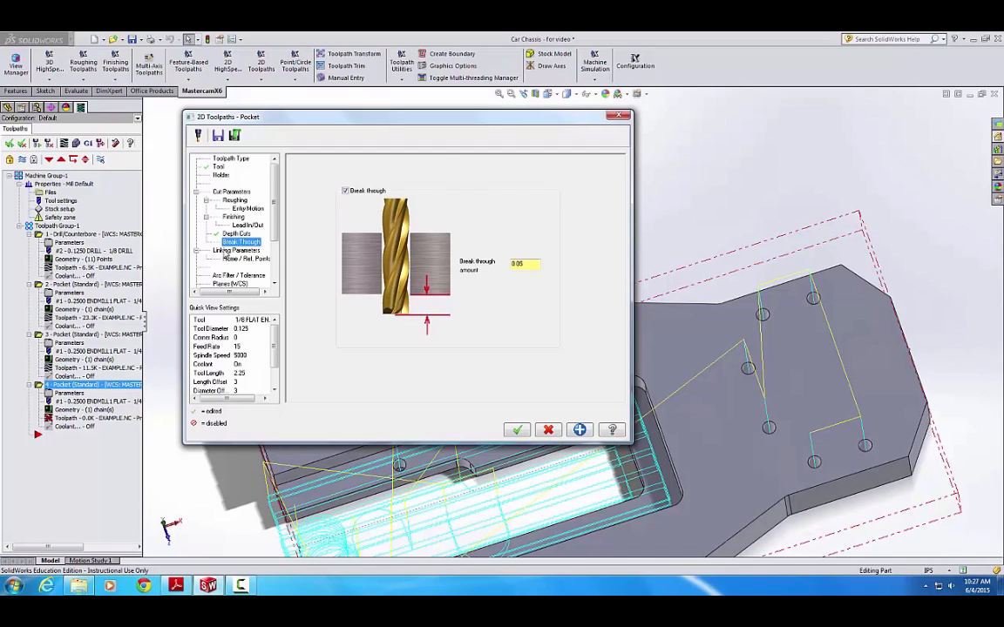
- Take the absolute depth of -0.5 from a lower vertex of the cutout and accept its pocket toolpath
left_click(229, 251)
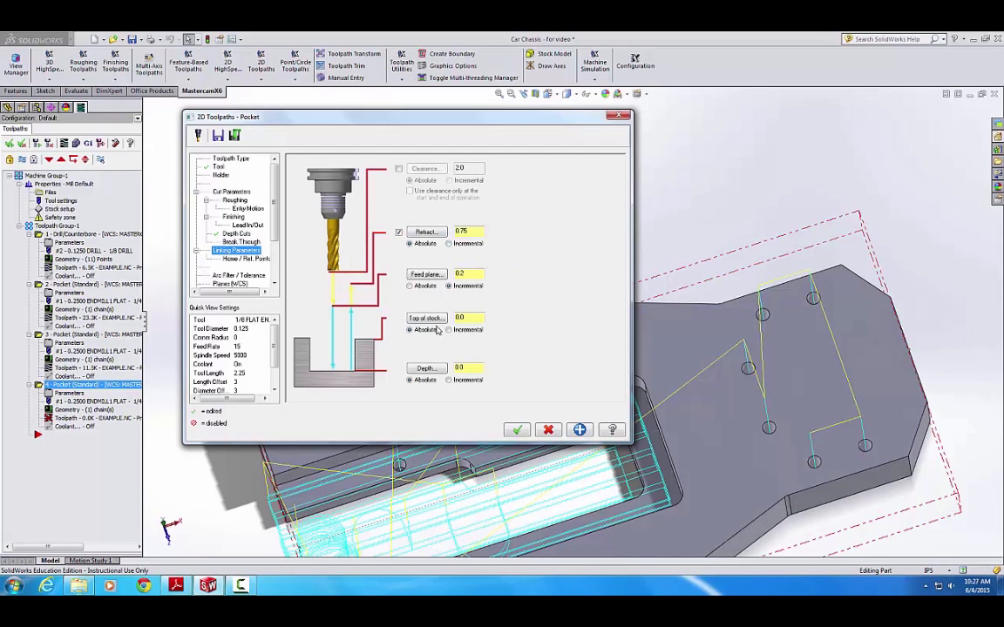
left_click(425, 369)
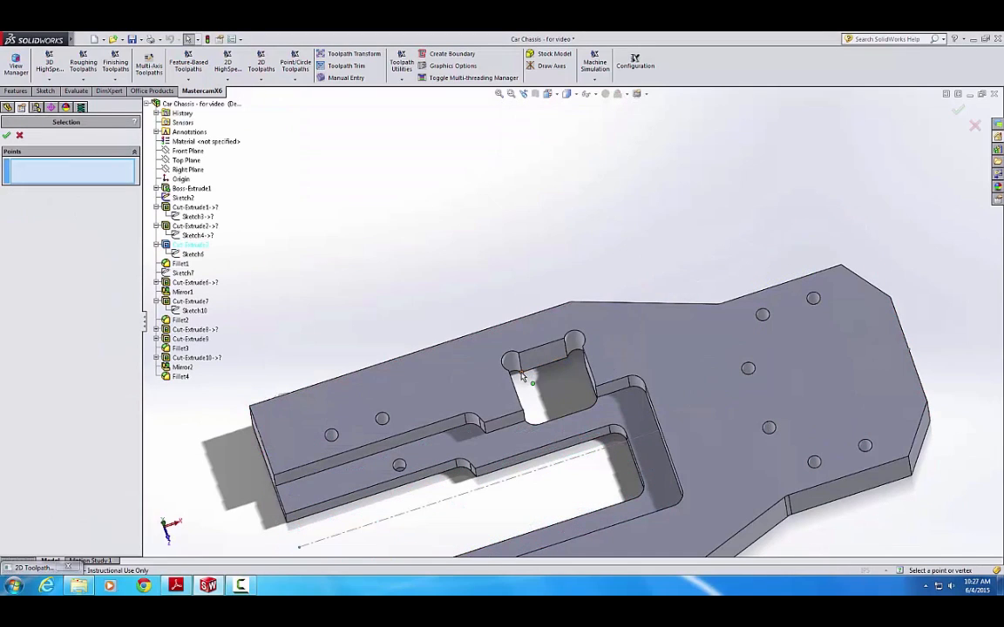
left_click(521, 373)
left_click(7, 136)
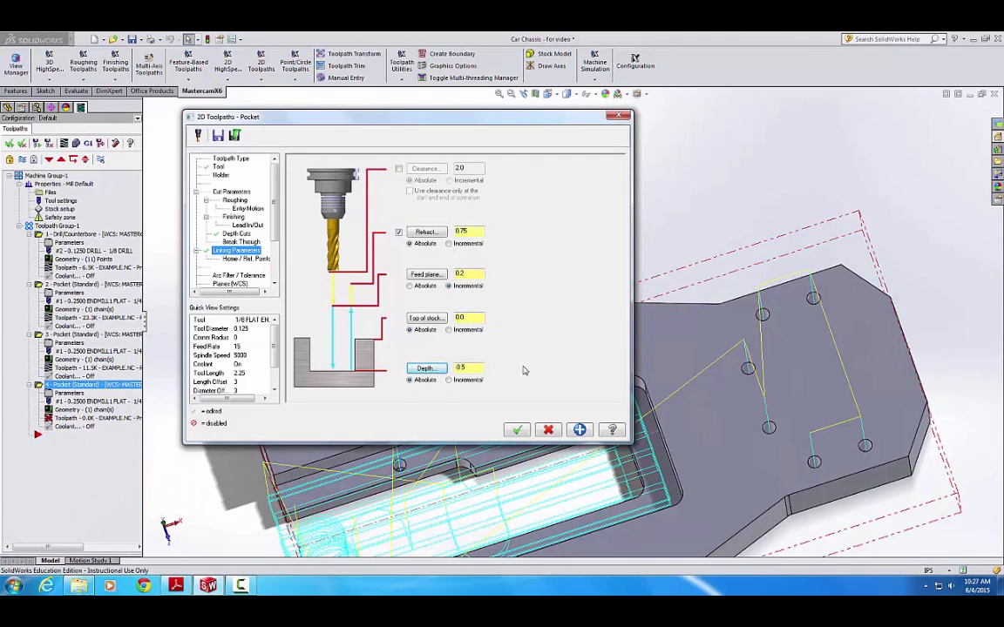
left_click(516, 429)
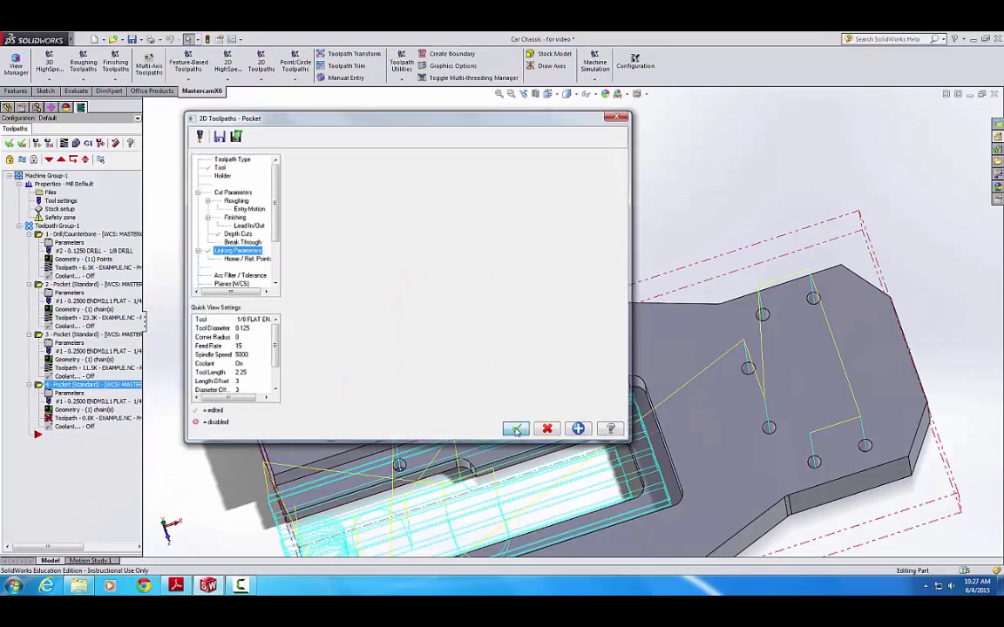
middle_click_drag(615, 377, 575, 288)
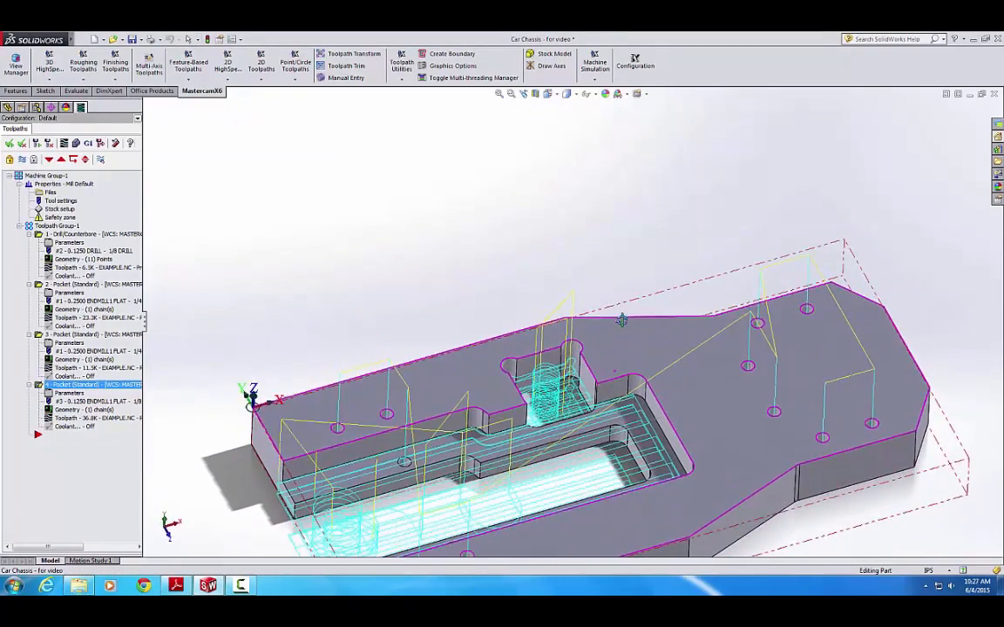
- Enable rapid retract for the 1/4 flat endmill in the slot's pocket operation
left_click(69, 342)
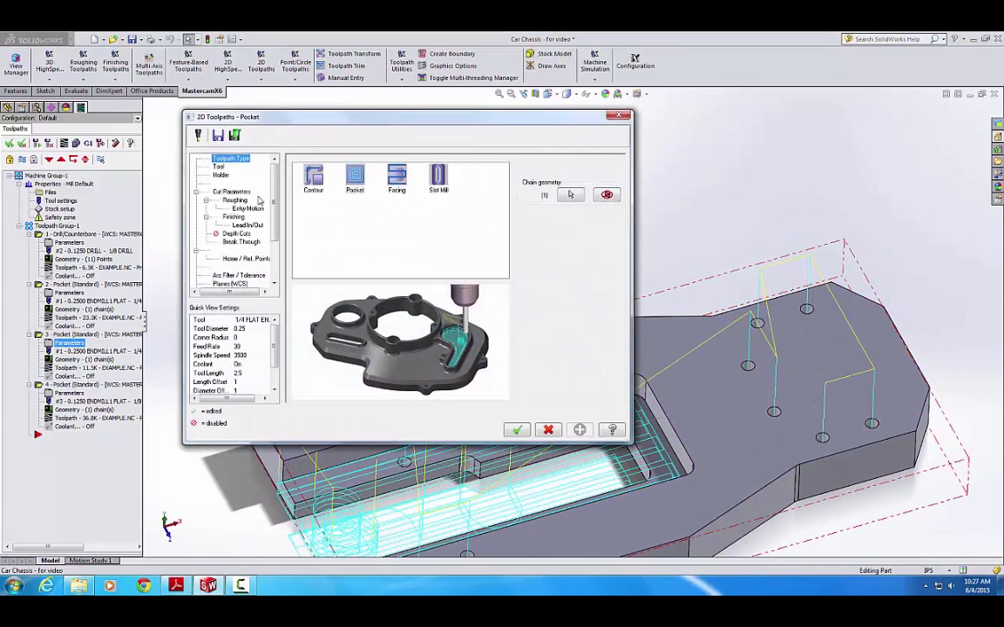
left_click(218, 167)
left_click(562, 337)
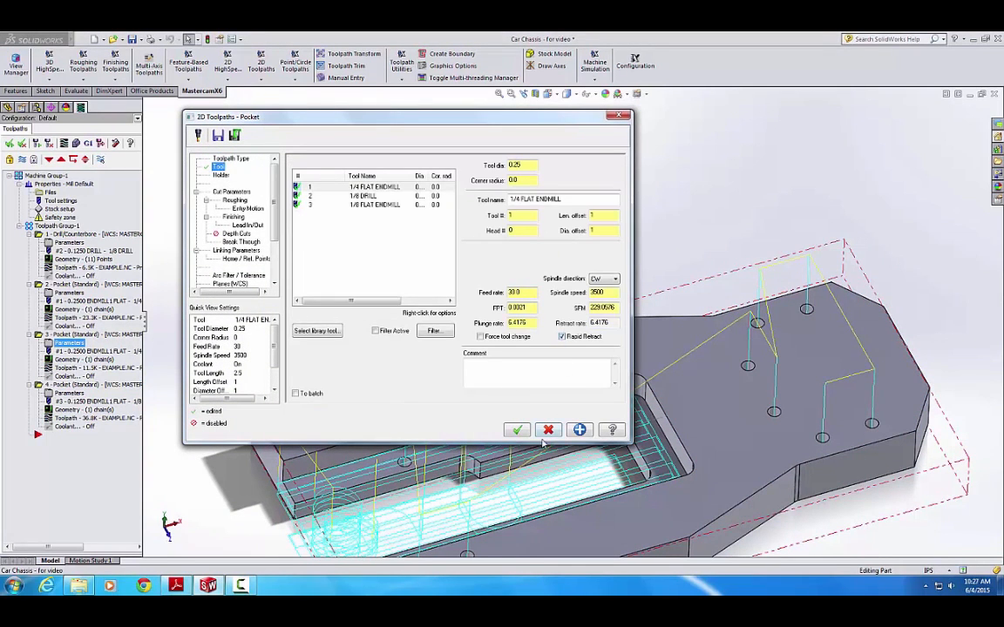
left_click(516, 429)
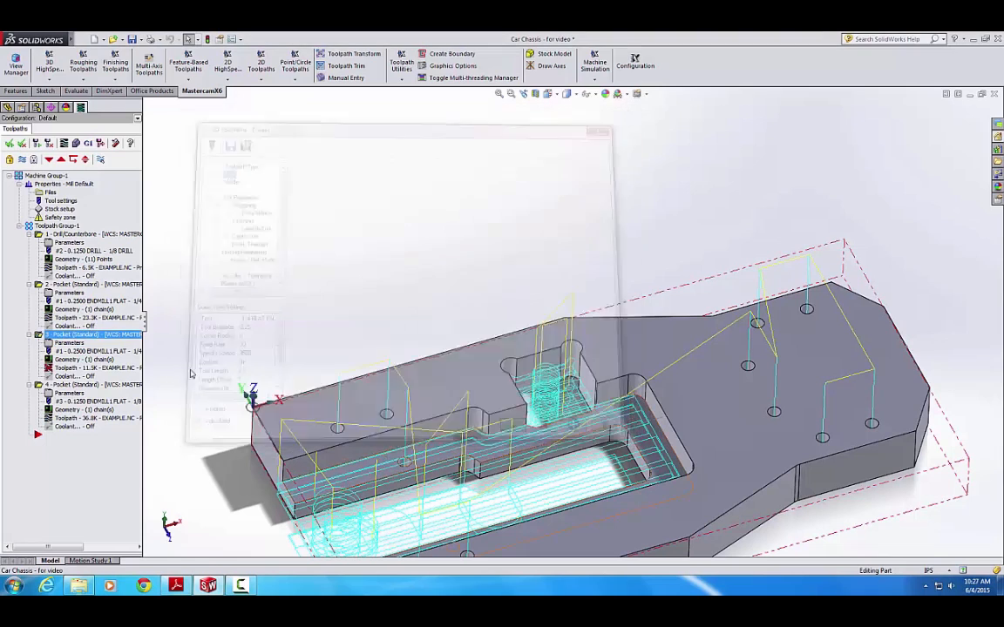
- Enable rapid retract in the recess's pocket operation and regenerate the outdated pocket toolpaths
left_click(70, 293)
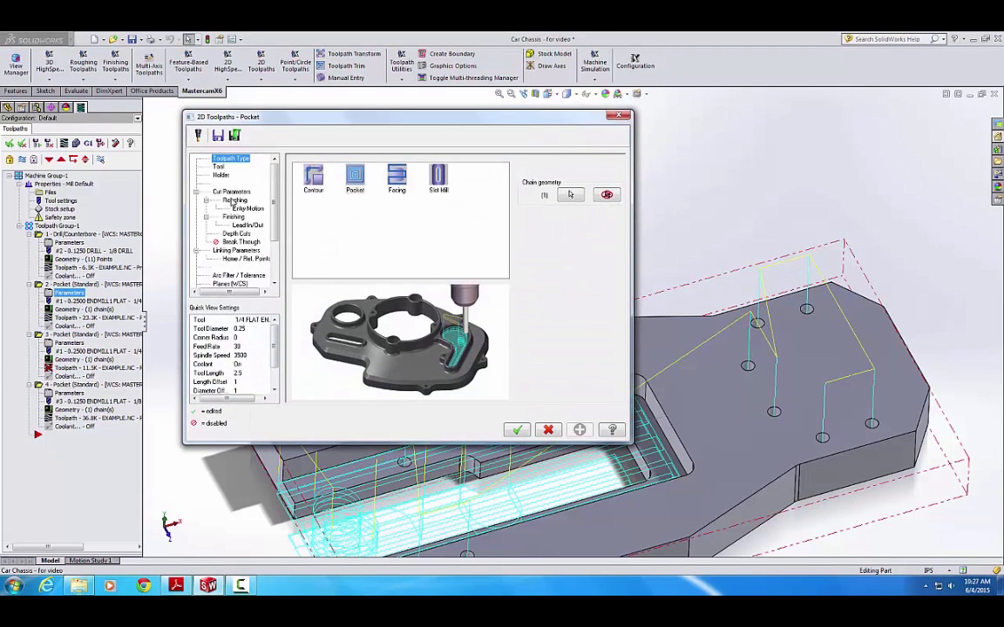
left_click(219, 168)
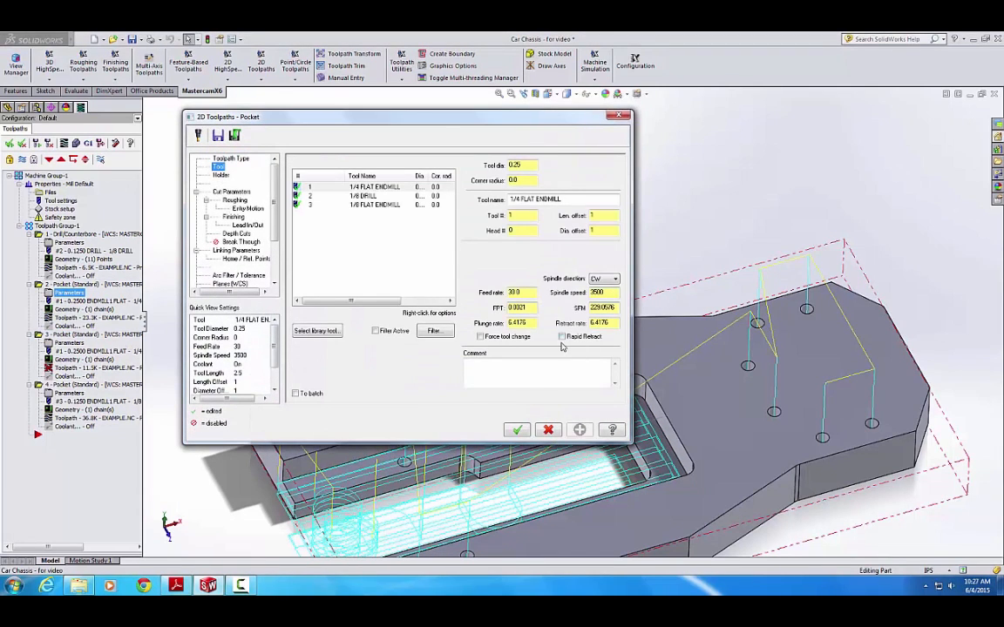
left_click(517, 430)
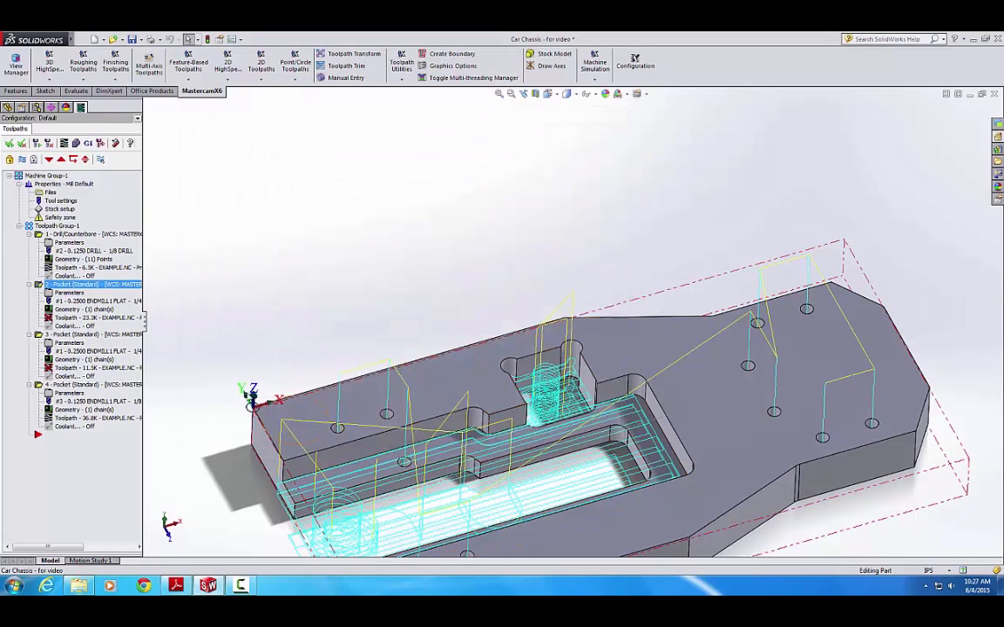
mouse_move(31, 35)
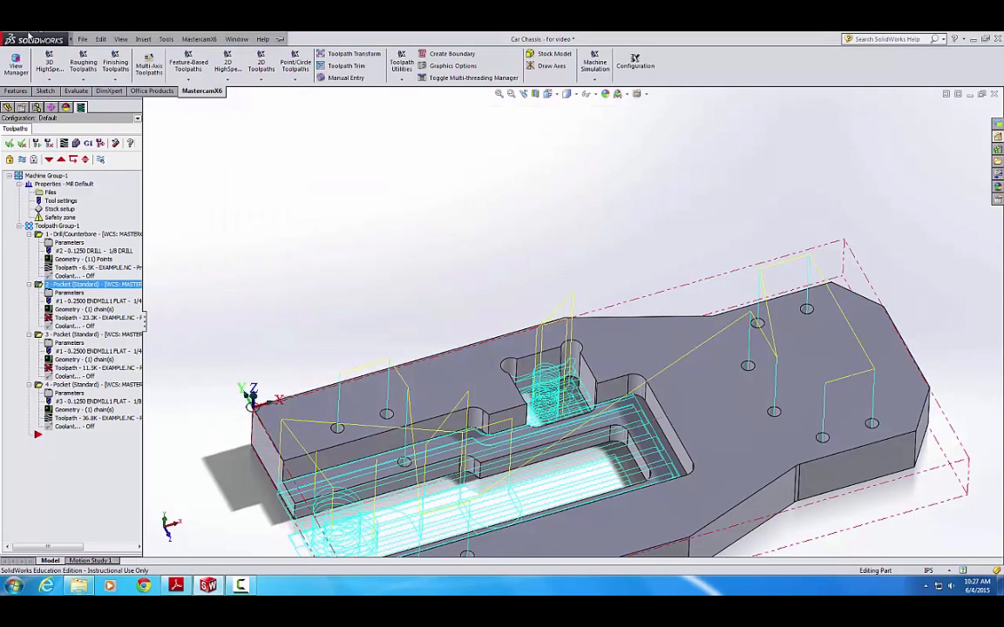
left_click(37, 143)
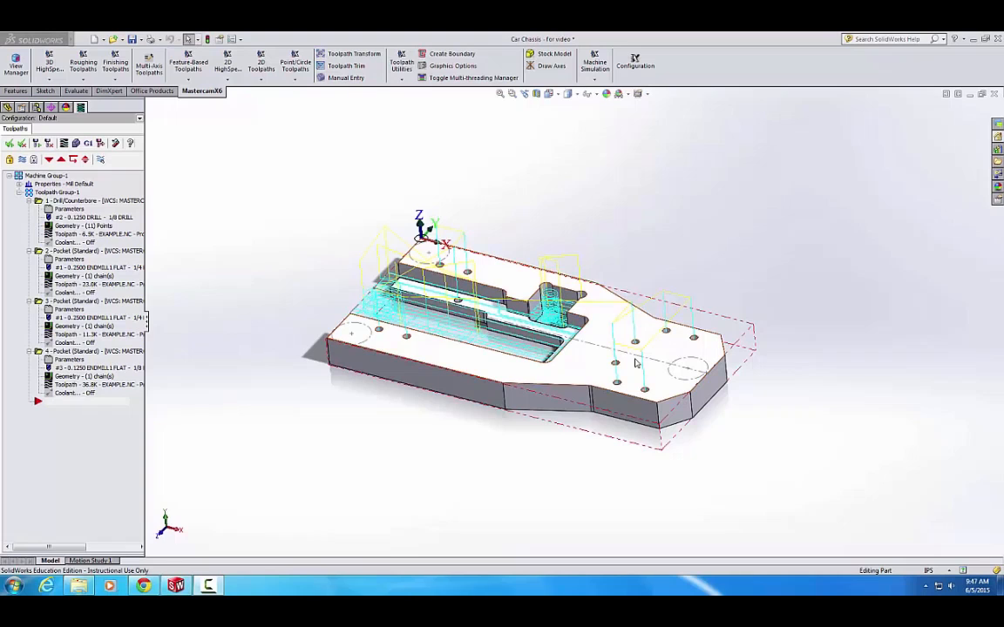
- Start a contour toolpath and select the first three bottom edges along one side of the chassis's wide end
scroll(621, 355, "down", 3)
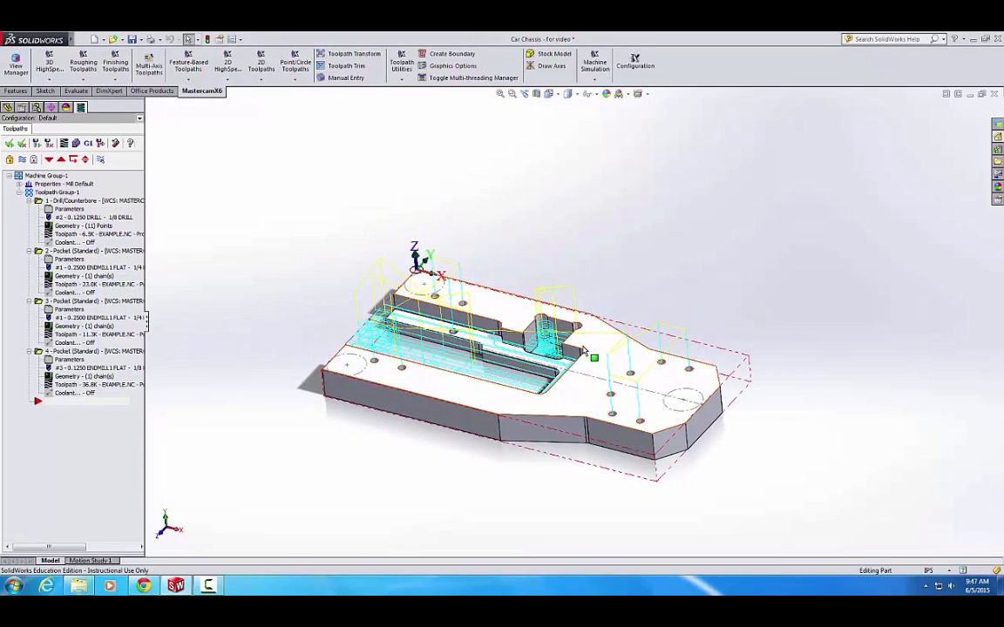
middle_click_drag(668, 416, 655, 386, "ctrl")
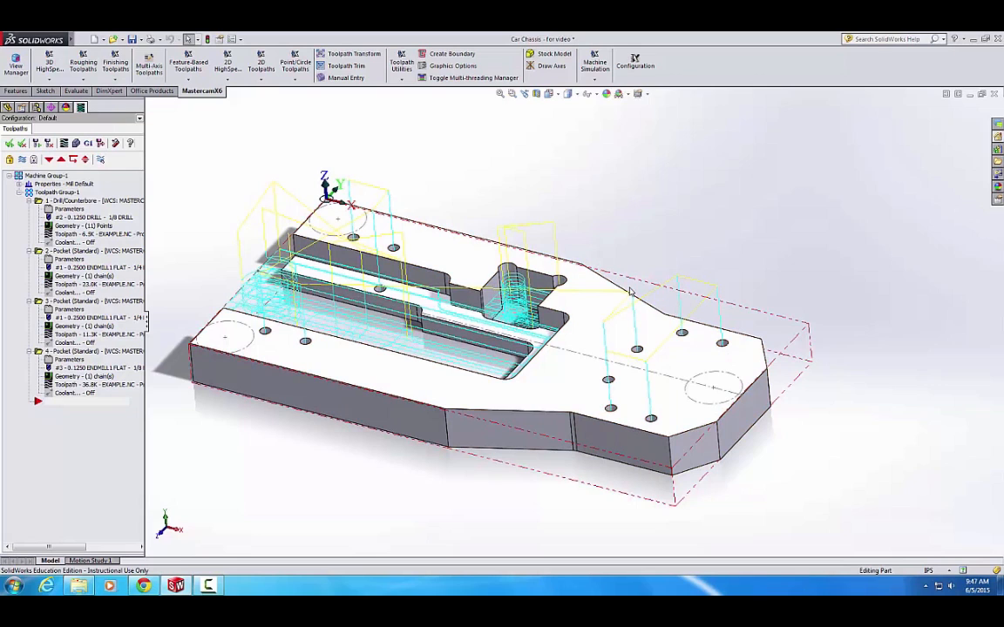
middle_click_drag(680, 439, 711, 390)
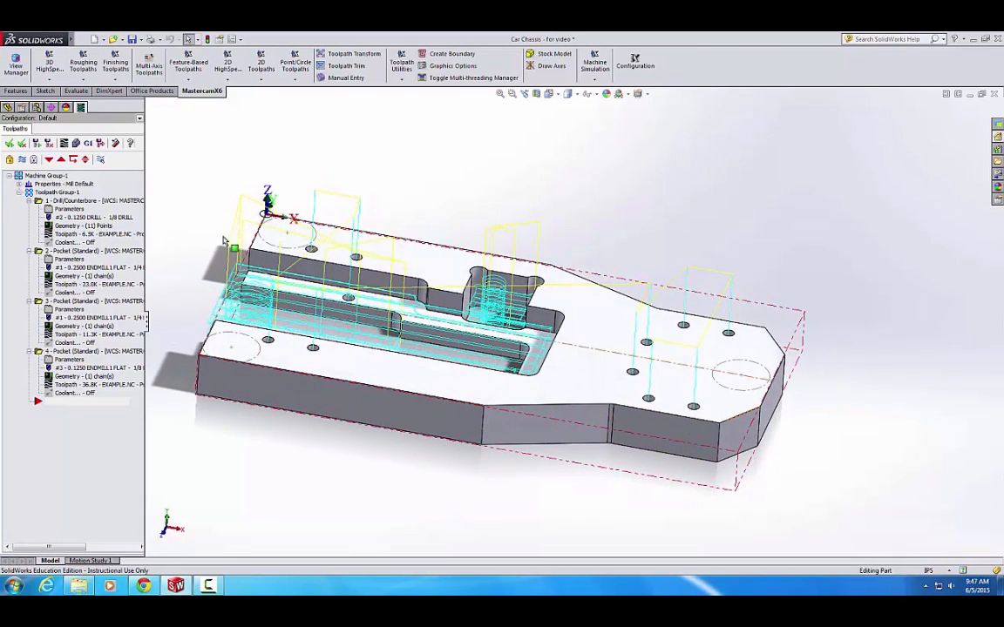
left_click(258, 73)
left_click(270, 89)
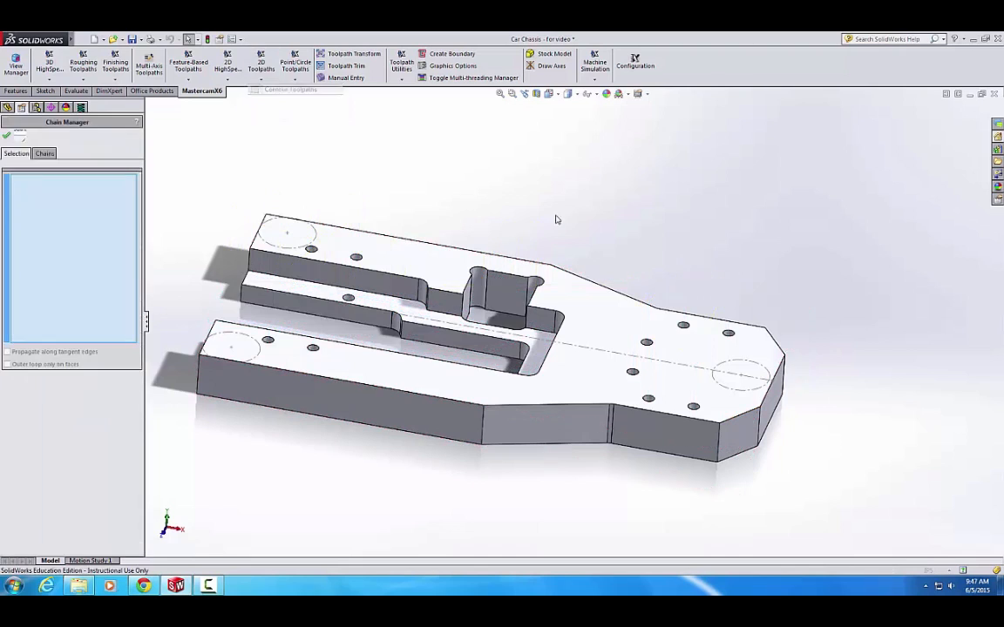
scroll(514, 423, "down", 5)
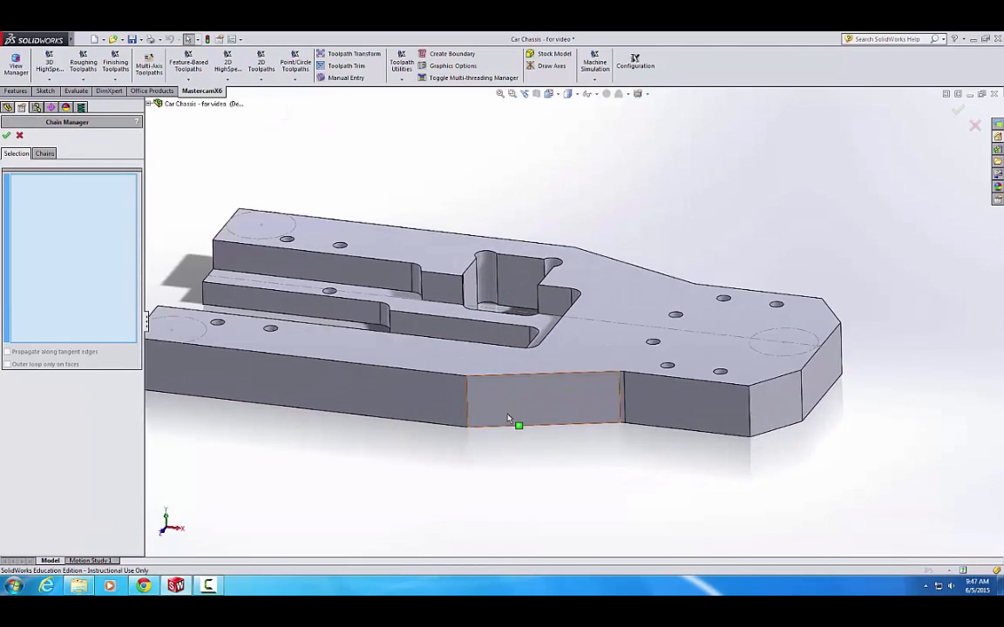
left_click(503, 429)
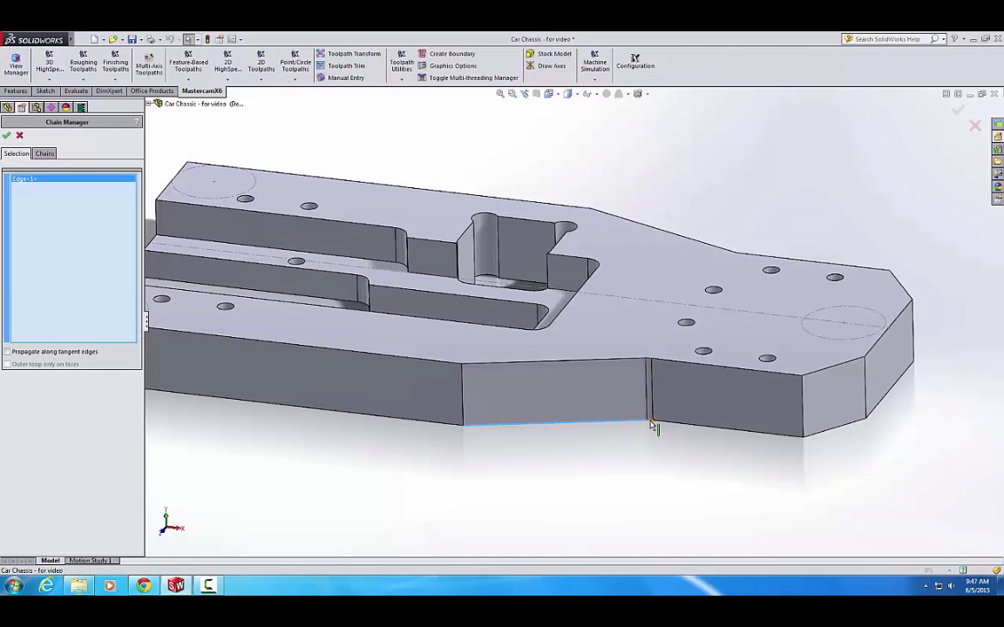
left_click(653, 426)
left_click(742, 429)
scroll(743, 430, "up", 3)
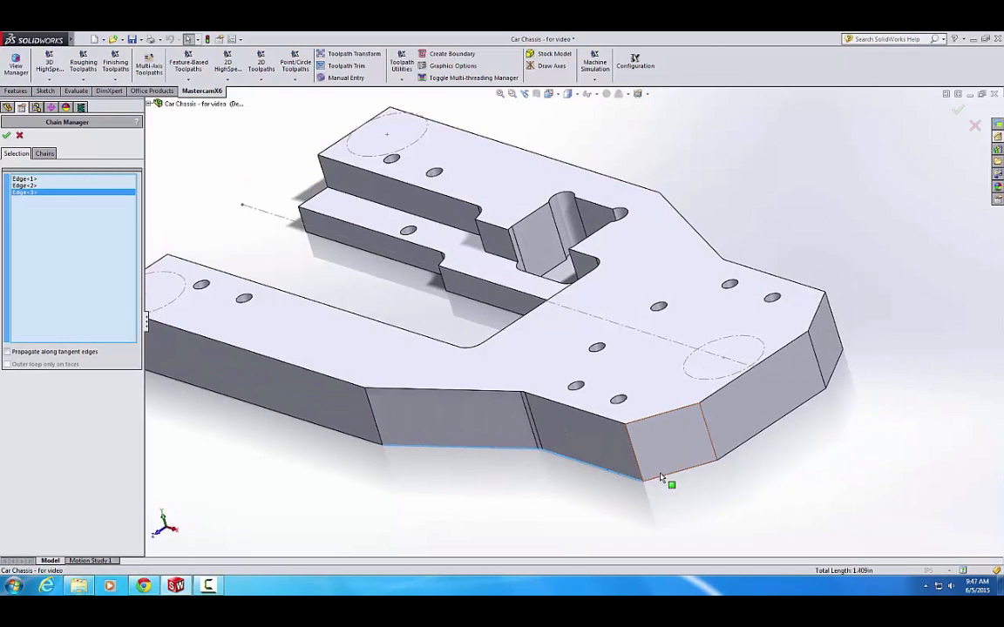
- Add the six remaining bottom edges around the chassis's wide end up to the opposite angled flank
left_click(744, 445)
left_click(808, 406)
middle_click_drag(806, 410, 728, 470)
left_click(513, 540)
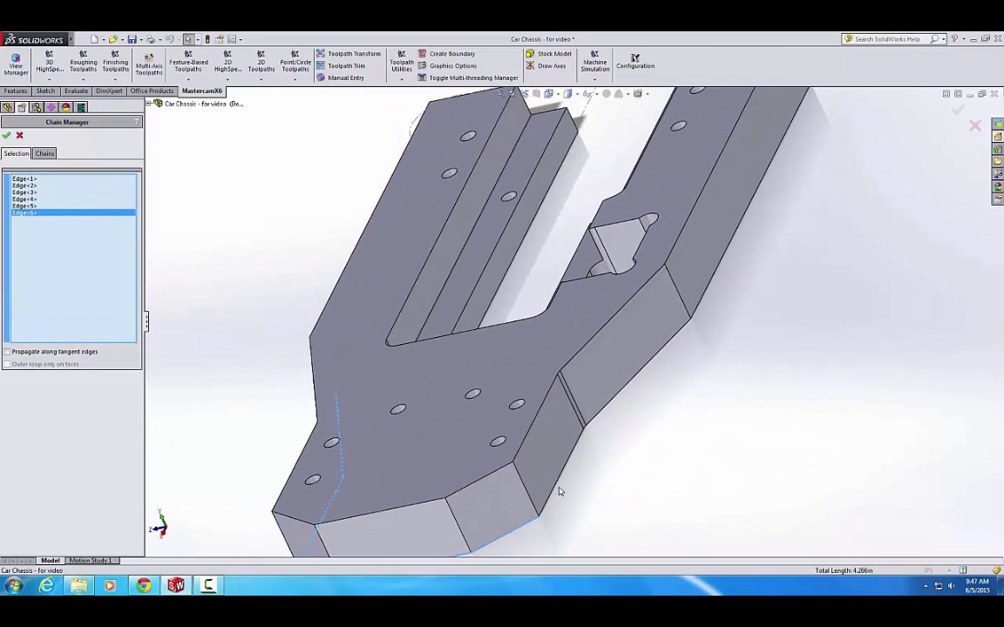
left_click(565, 486)
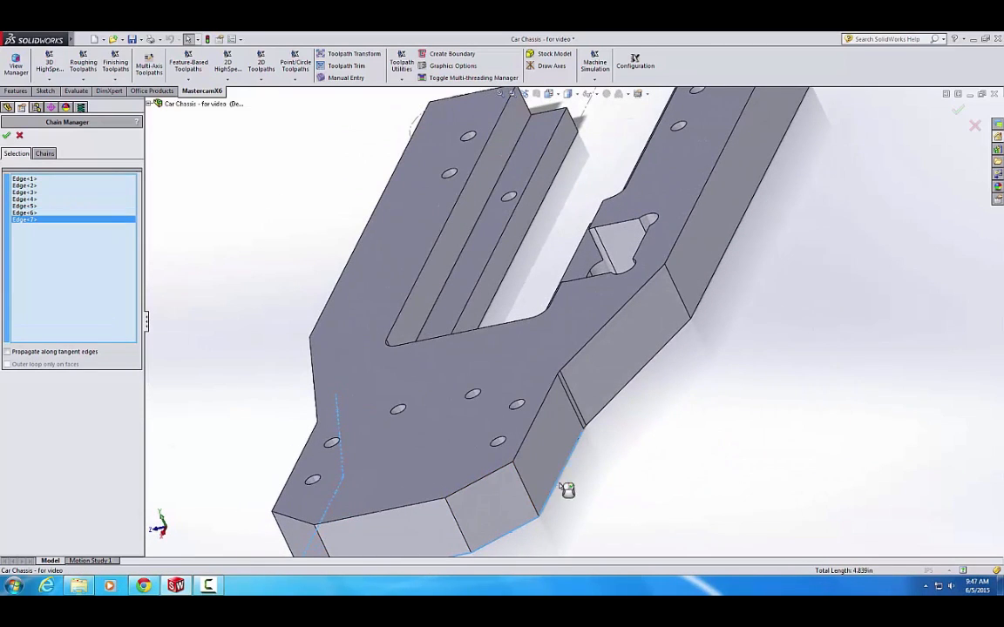
left_click(592, 430)
left_click(627, 394)
middle_click_drag(628, 395, 737, 336)
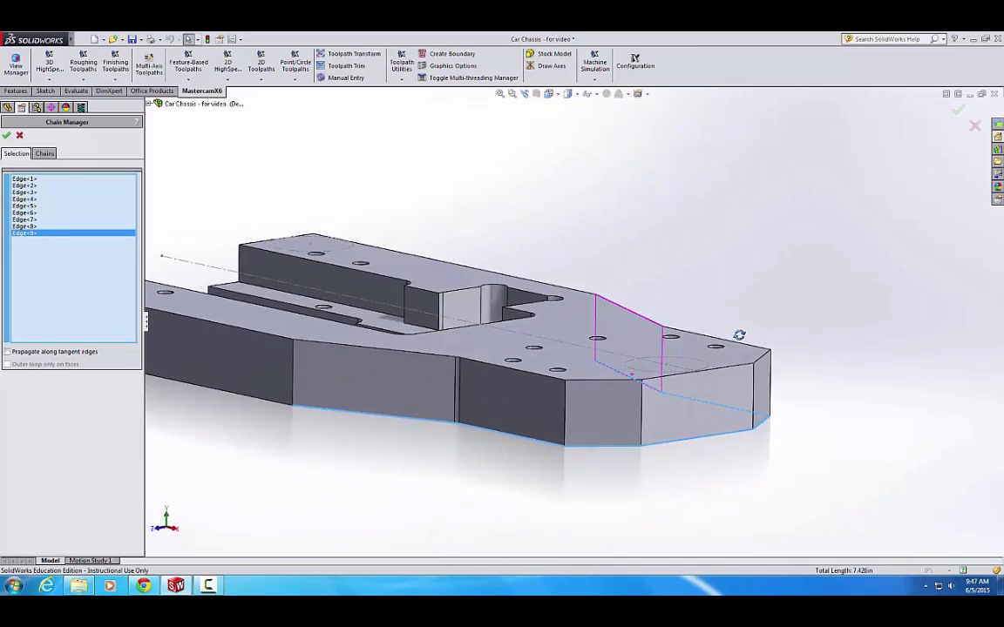
- Build the contour chain from the nine selected edges and examine its start point and direction
left_click(7, 135)
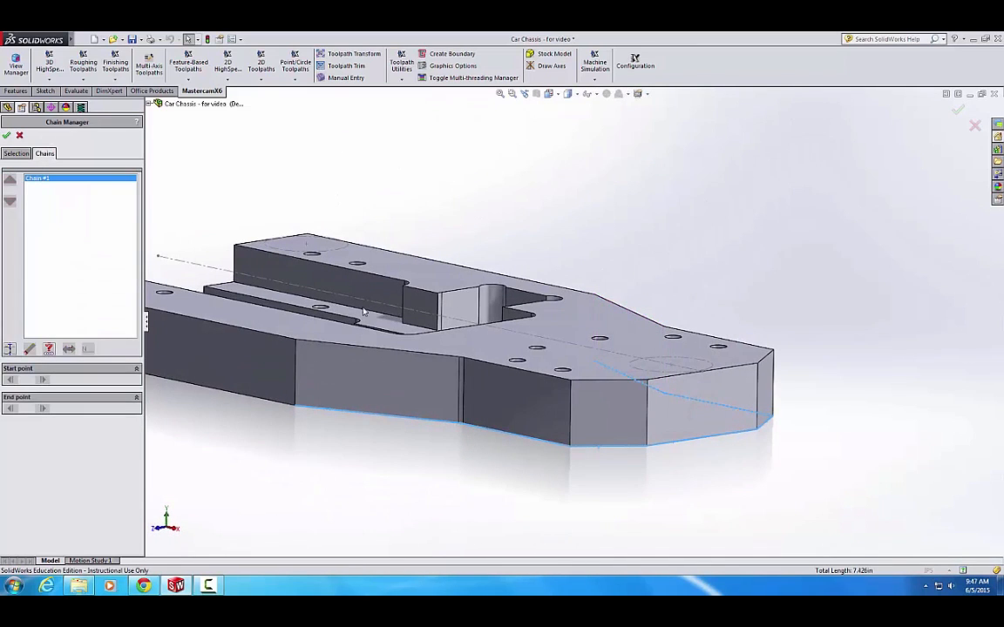
middle_click_drag(329, 283, 341, 389)
scroll(301, 425, "down", 5)
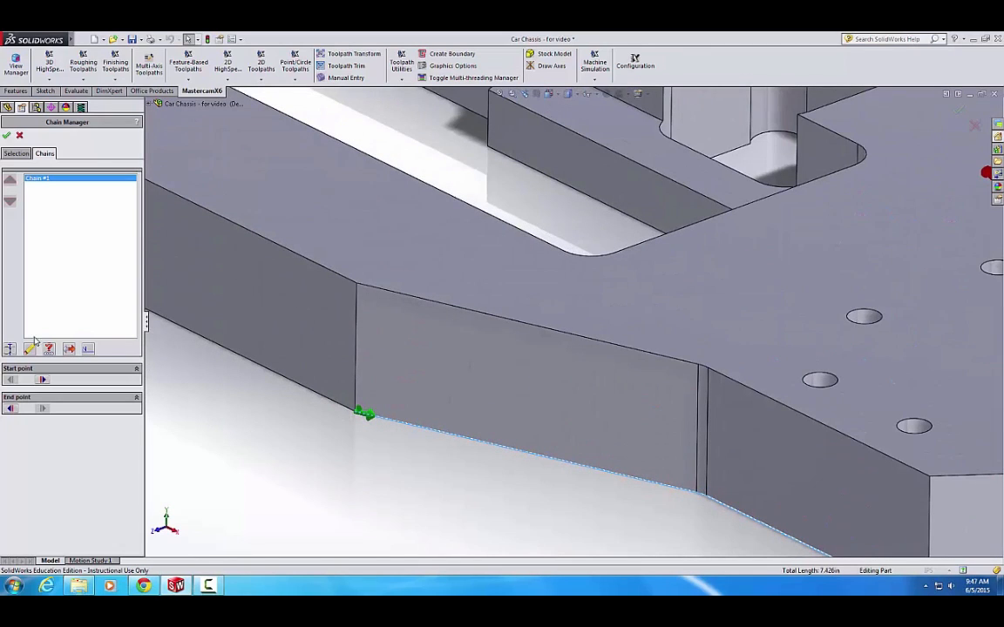
left_click(11, 351)
middle_click_drag(504, 462, 496, 429, "ctrl")
scroll(496, 430, "up", 3)
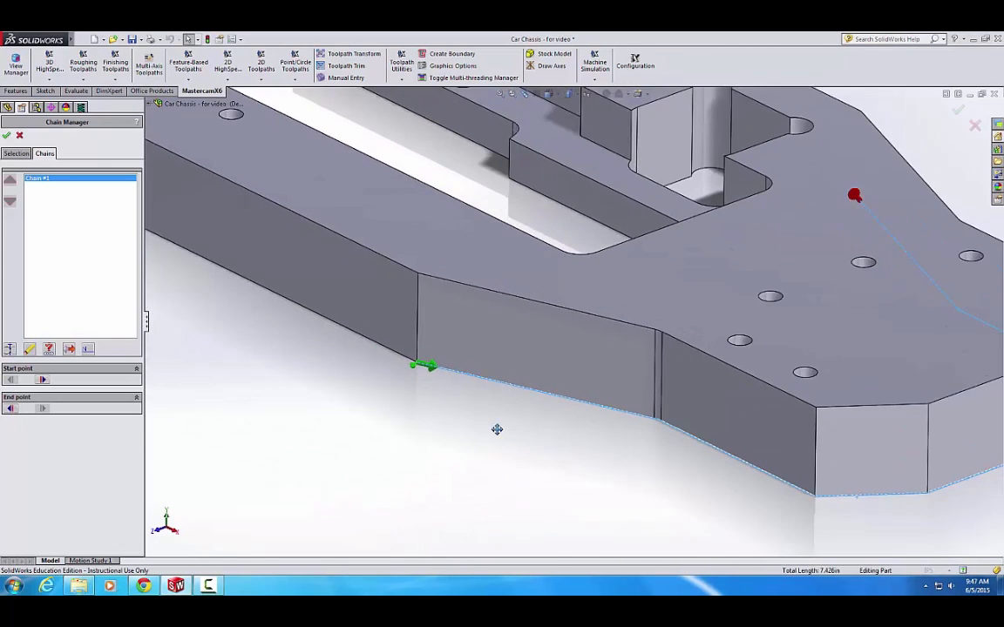
- Accept the contour chain and assign the 1/4 flat endmill with feed rate 20, spindle speed 3500 and rapid retract enabled
left_click(8, 138)
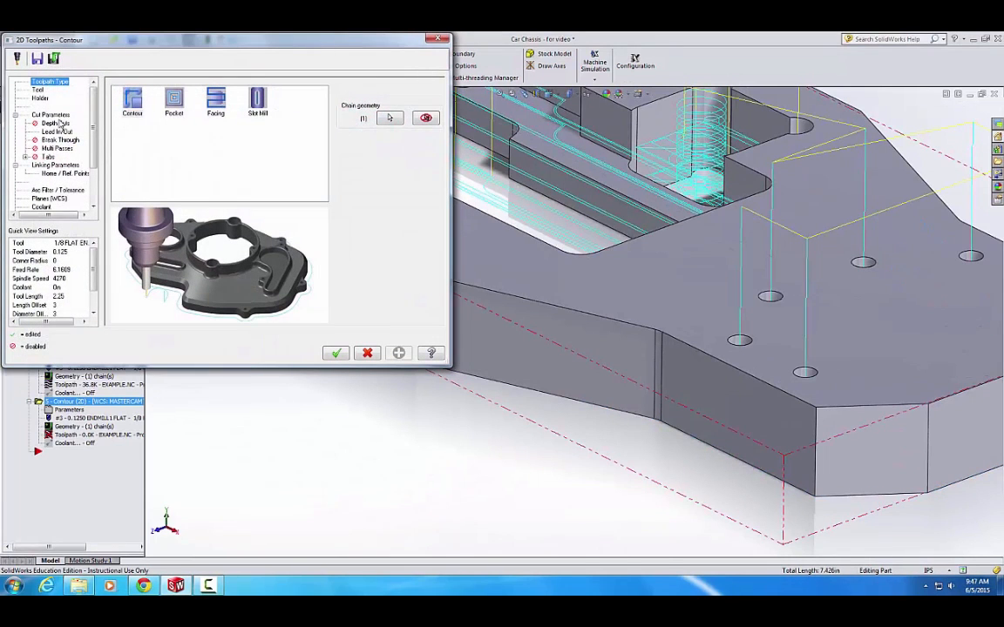
left_click(38, 90)
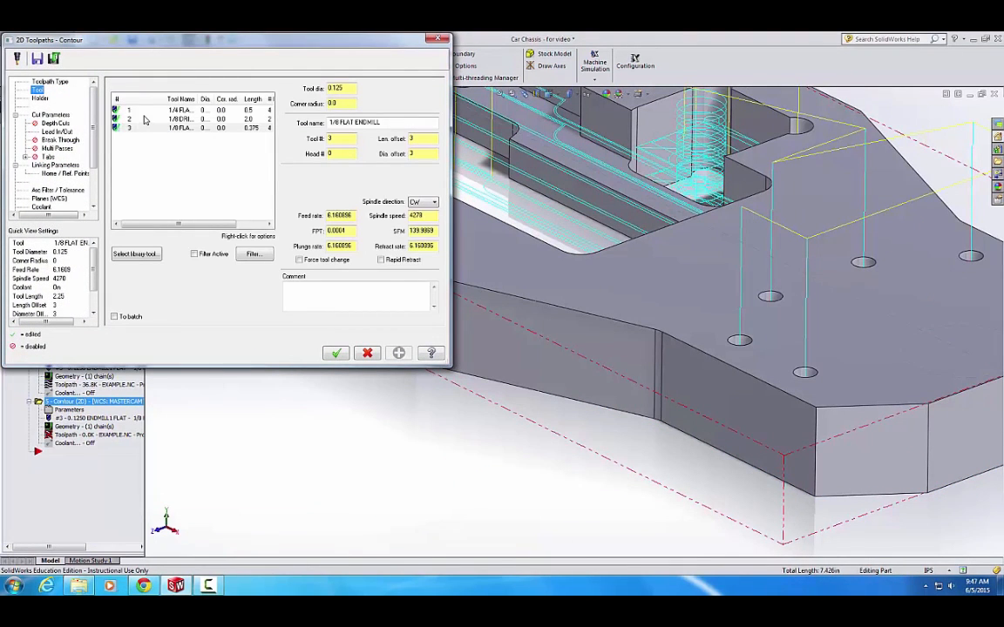
left_click(142, 112)
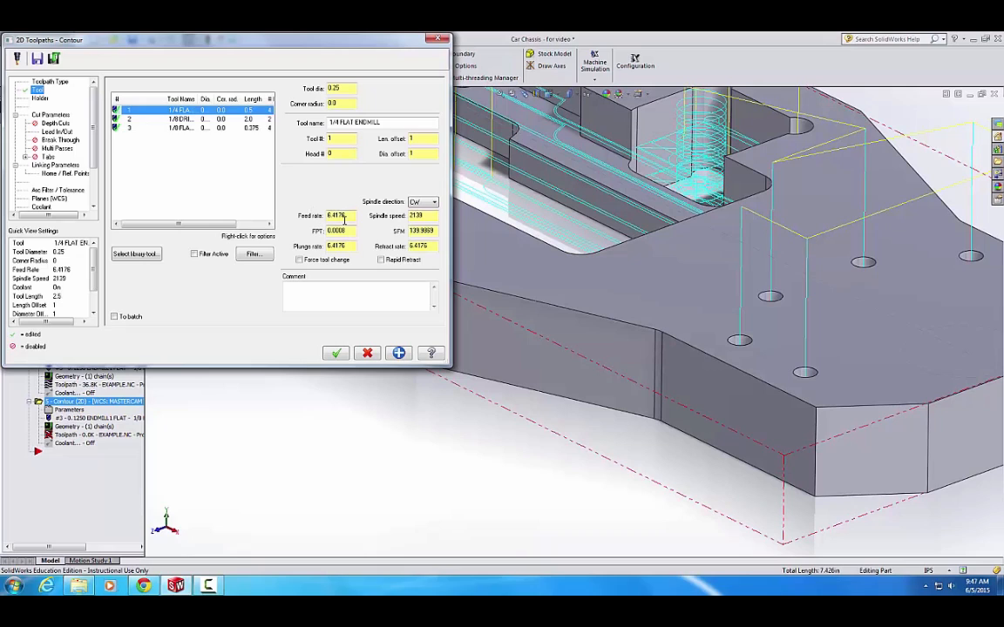
left_click_drag(345, 216, 264, 216)
type("20")
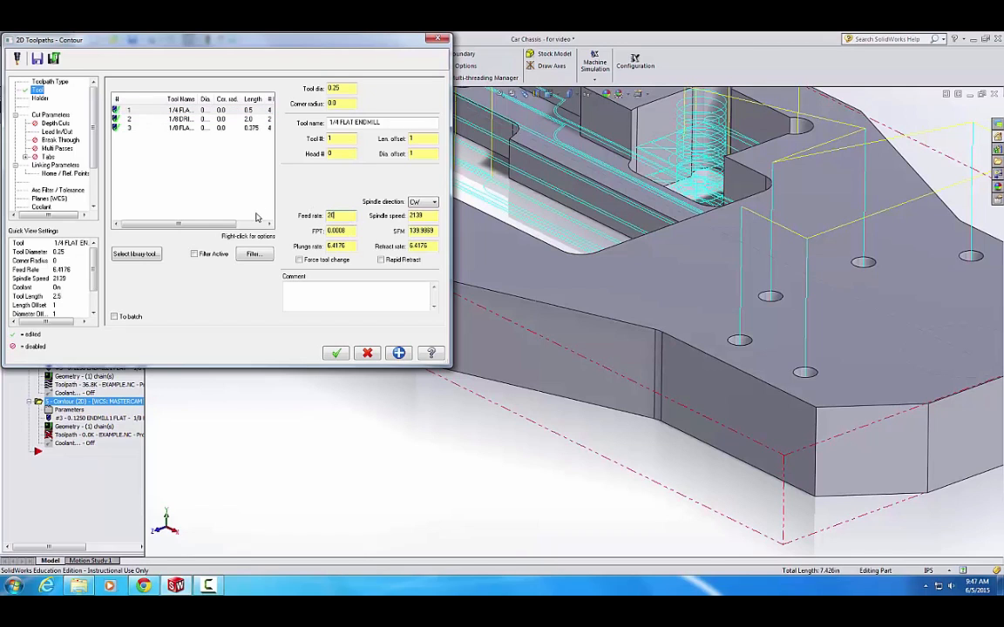
key("Tab")
type("3500")
left_click(381, 261)
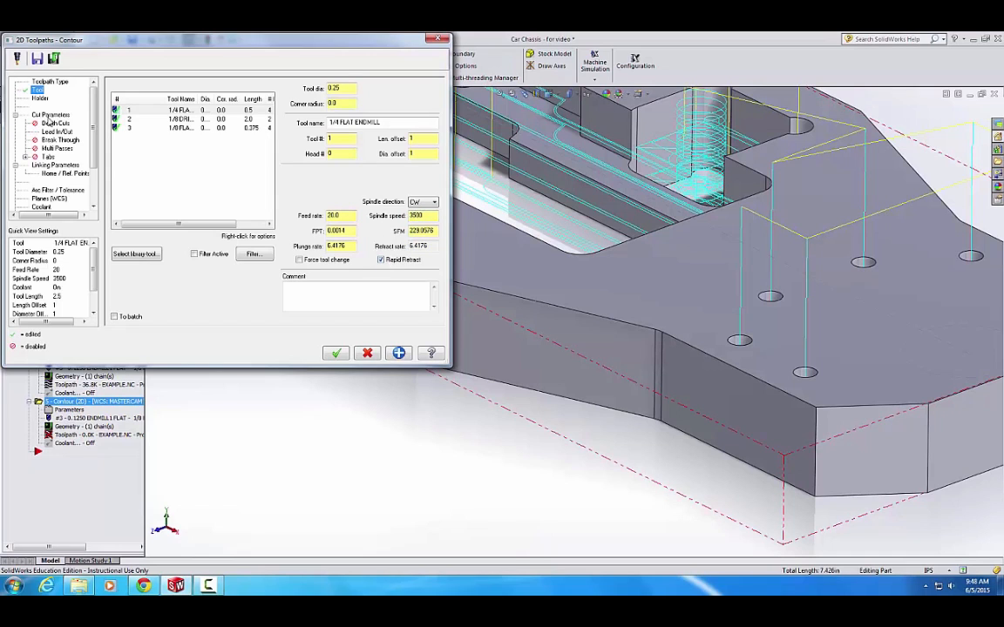
- Enable break through for the contour operation with an amount of 0.05
left_click(53, 124)
left_click(52, 140)
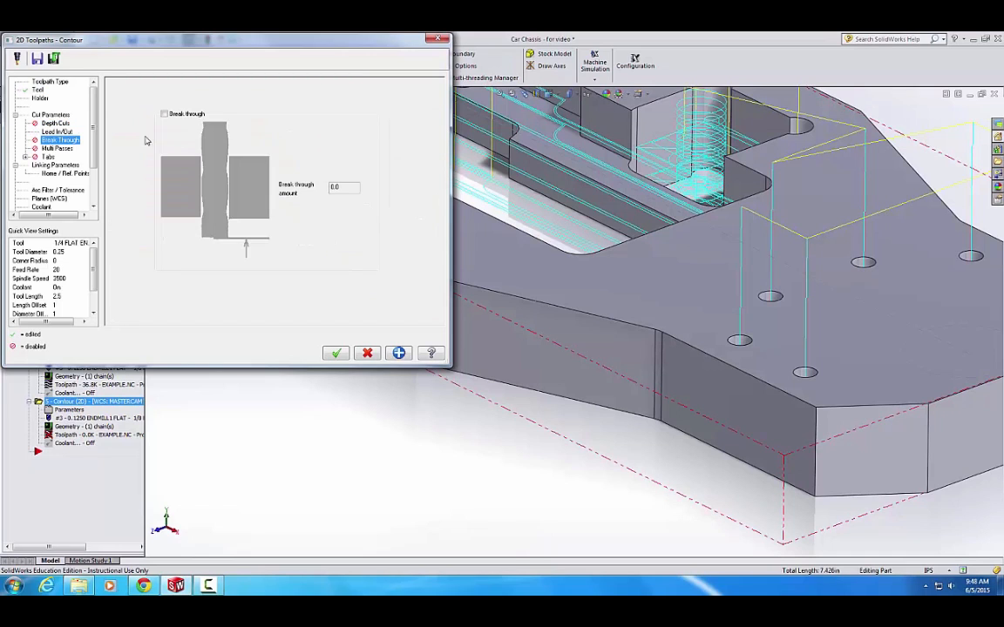
left_click(176, 117)
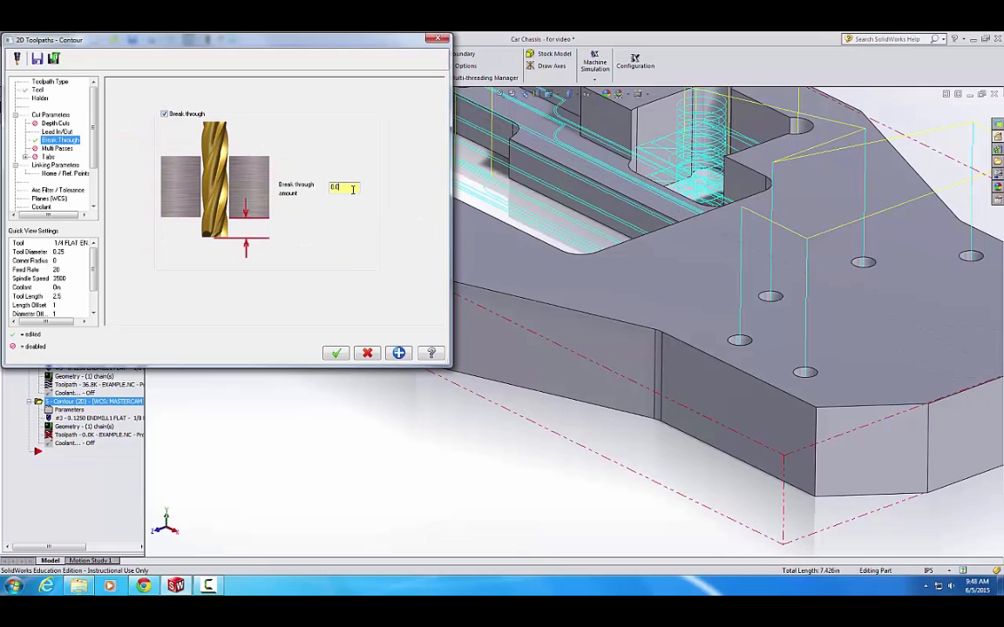
type("5")
- Set the contour's retract to absolute 0.75, take its depth from the chain's bottom start vertex, and generate the toolpath
left_click(64, 170)
left_click(58, 165)
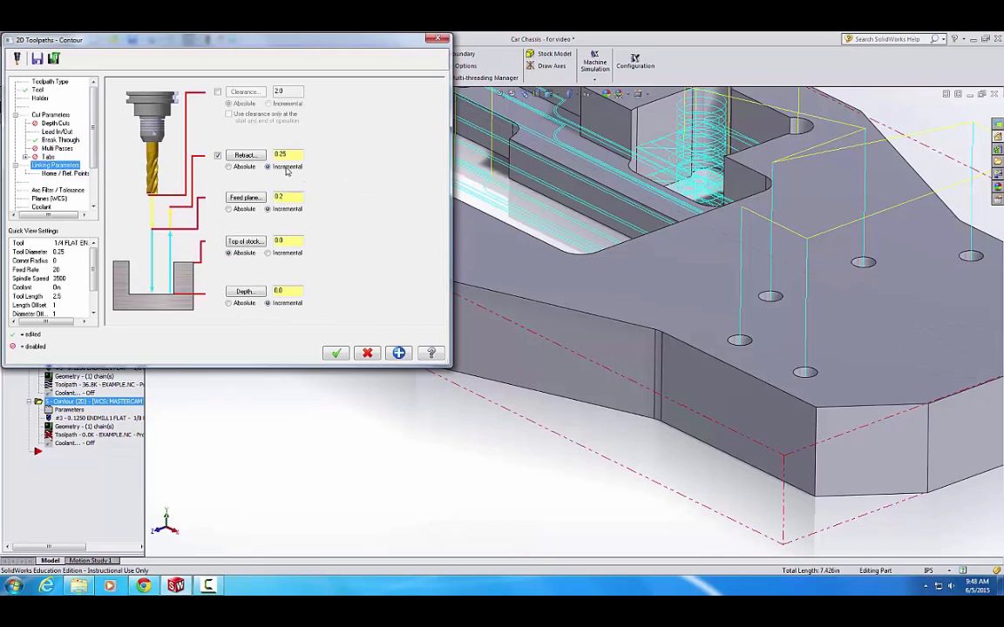
left_click(230, 167)
left_click(243, 292)
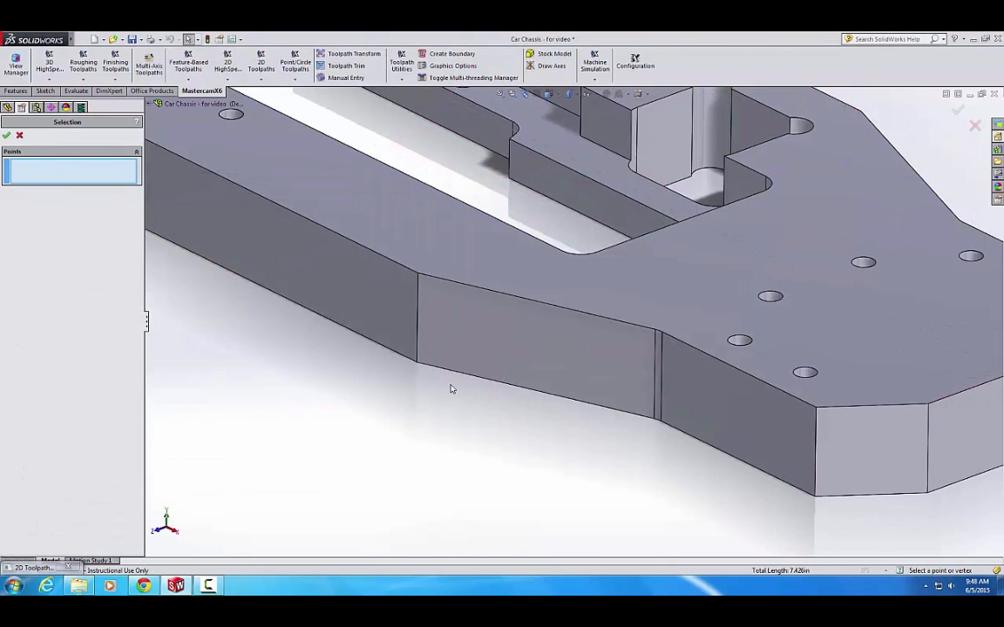
left_click(417, 363)
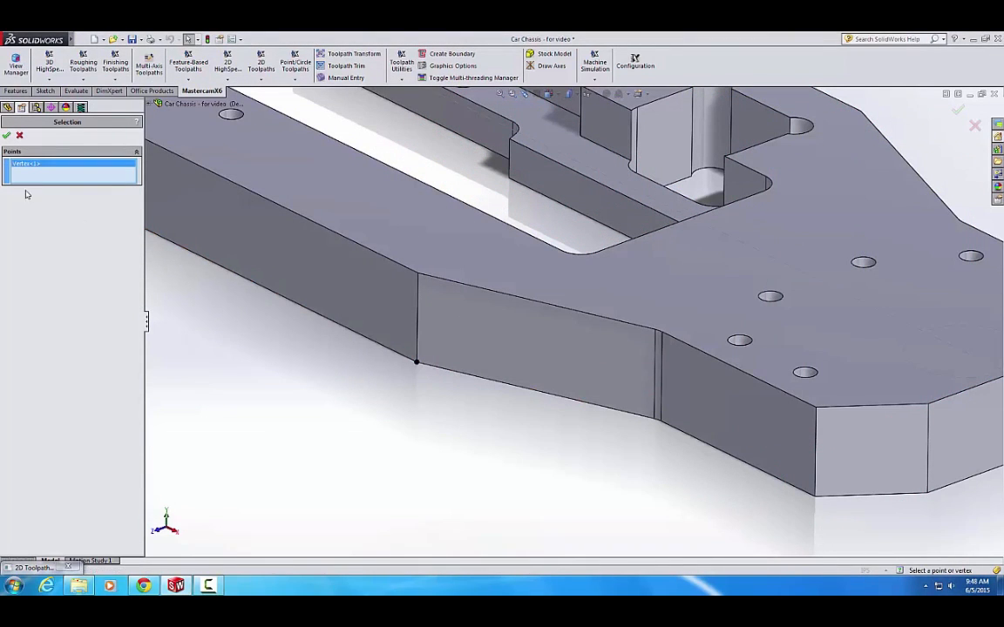
left_click(6, 136)
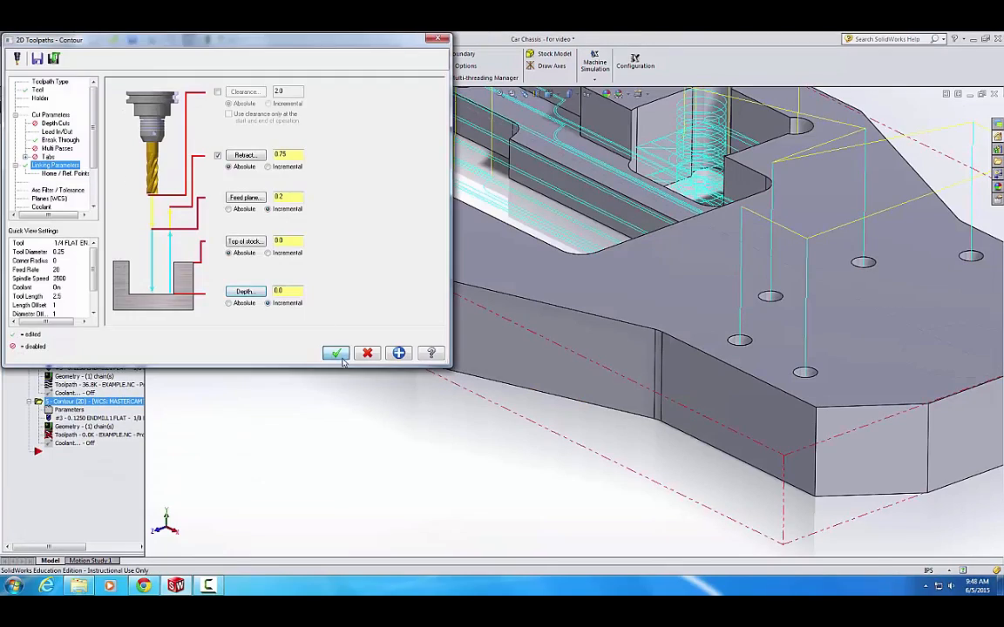
left_click(332, 352)
- Backplot all operations through to the end, check the cycle time and path length information, and close the backplot
scroll(754, 432, "down", 5)
middle_click_drag(761, 403, 728, 336)
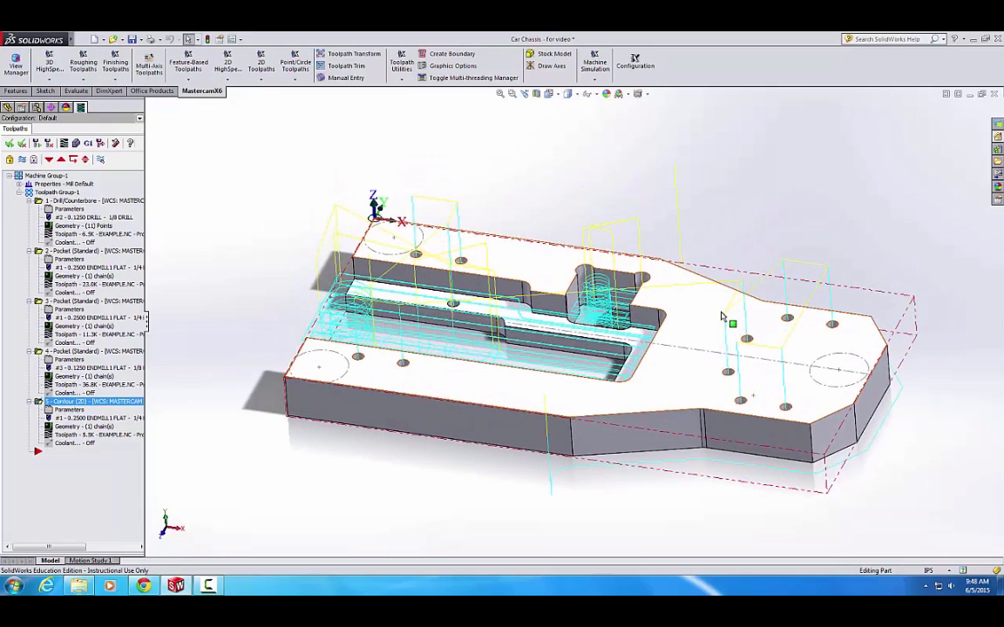
left_click(9, 143)
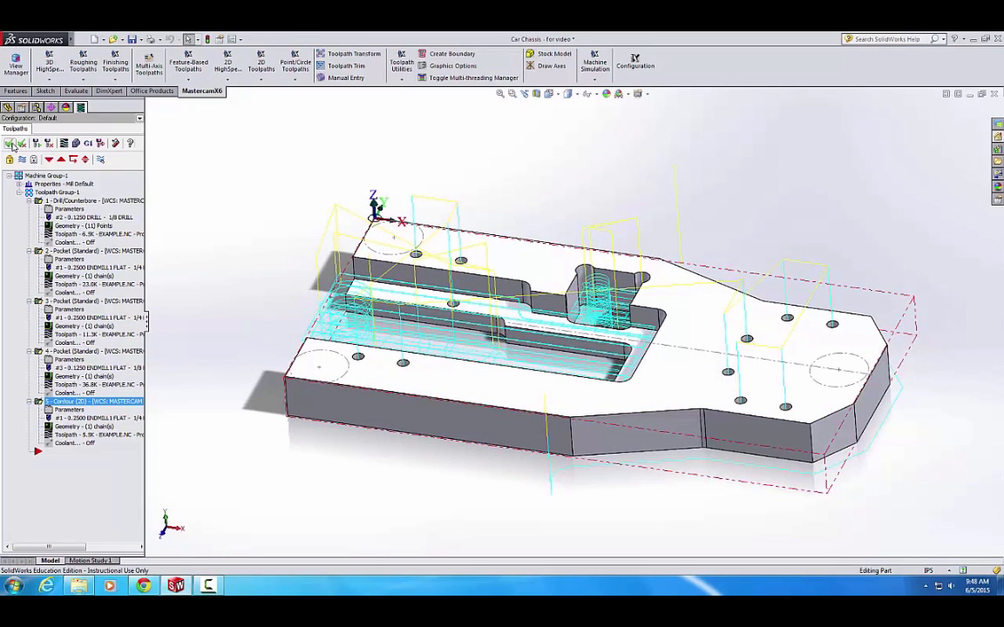
left_click(63, 143)
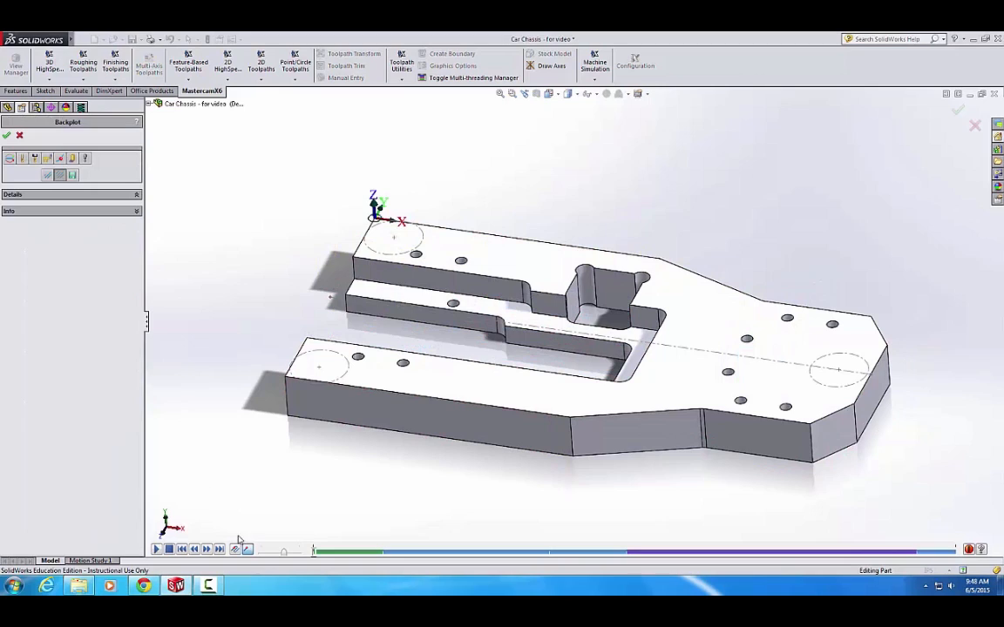
left_click_drag(319, 554, 954, 551)
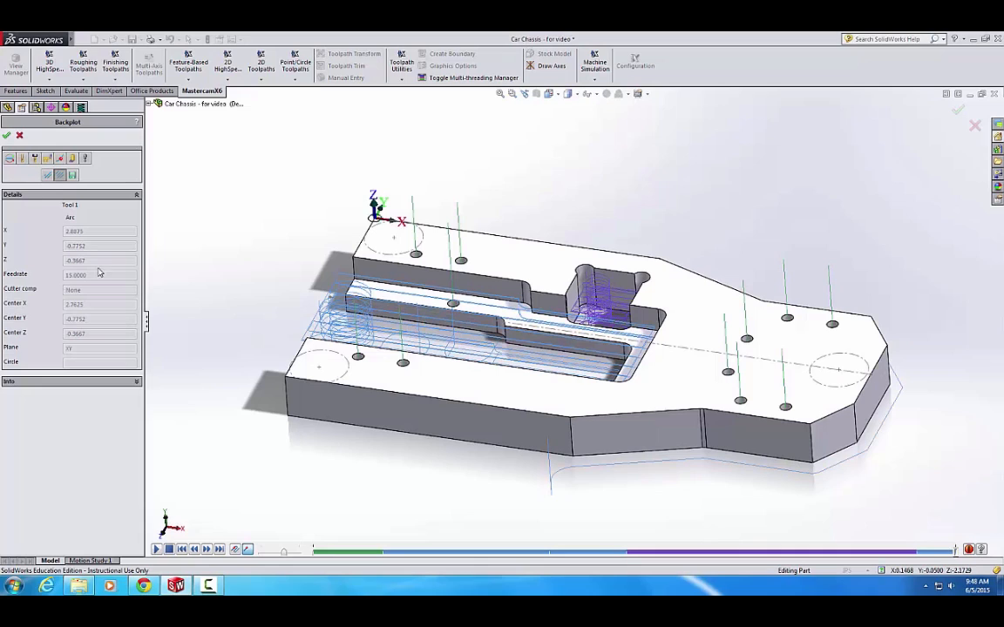
left_click(136, 384)
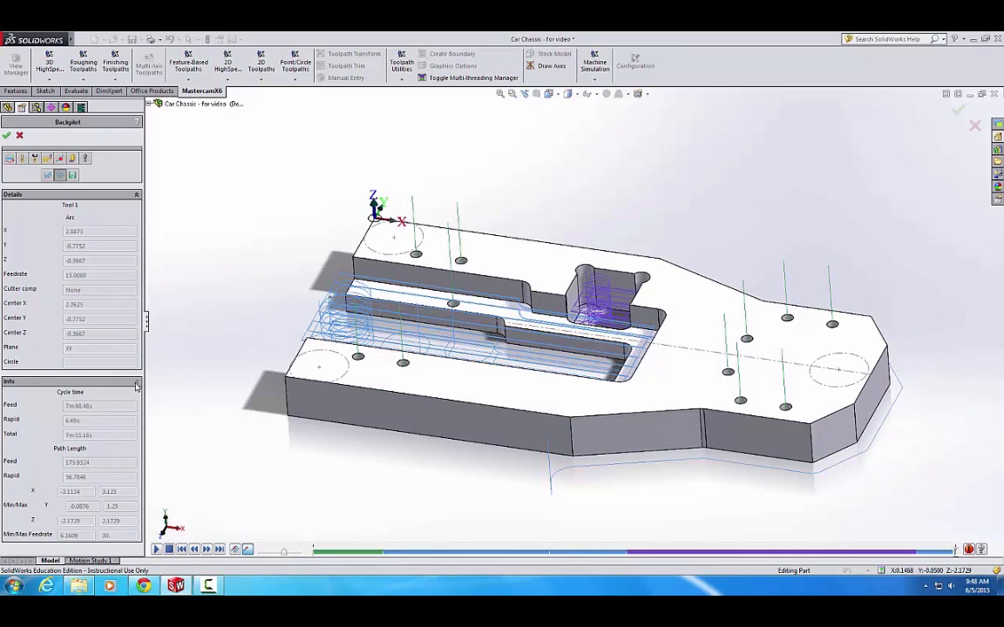
left_click(135, 383)
left_click(136, 383)
middle_click_drag(67, 233, 138, 223, "ctrl")
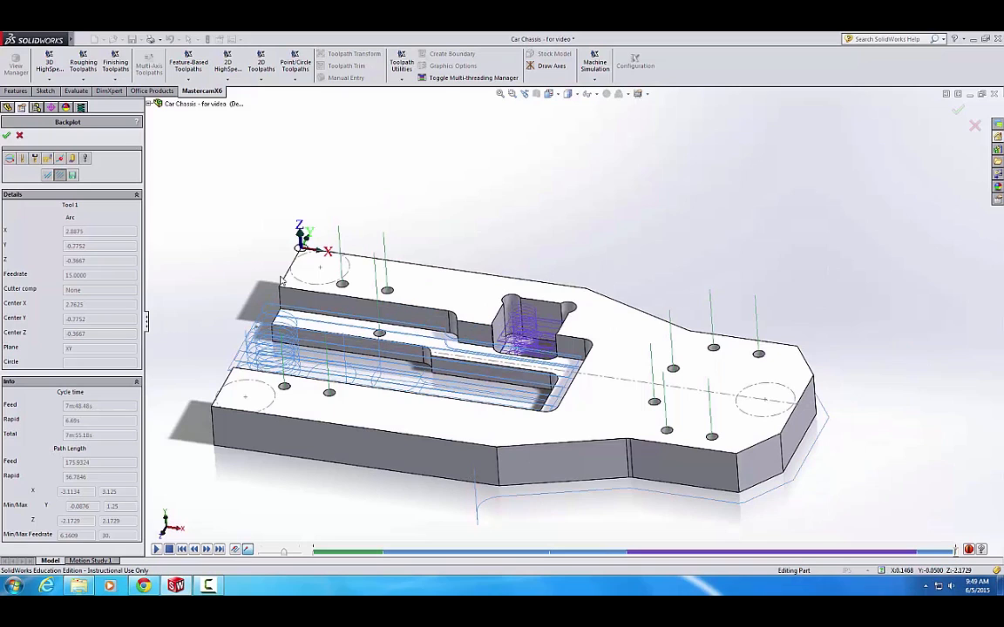
left_click(6, 139)
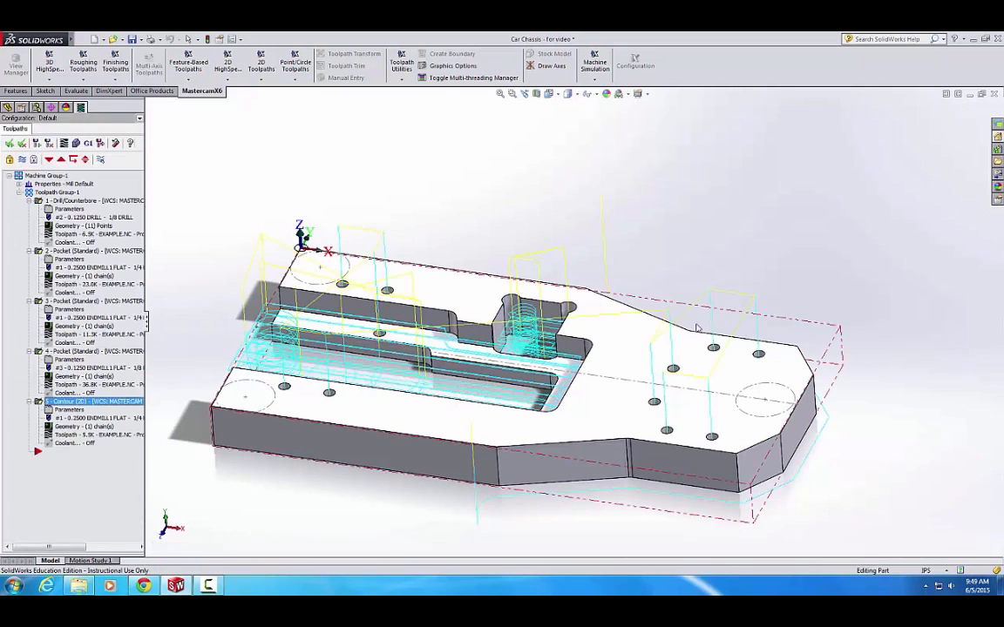
- Verify all operations on the stock with 1 move per refresh at slightly reduced speed, examining the material removal from several angles
scroll(631, 341, "up", 2)
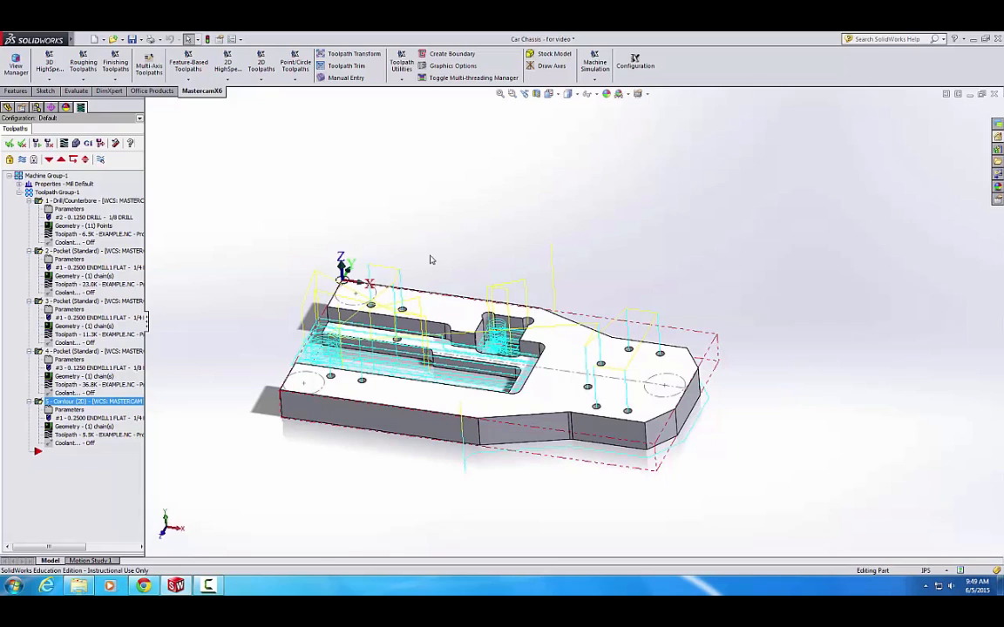
left_click(76, 144)
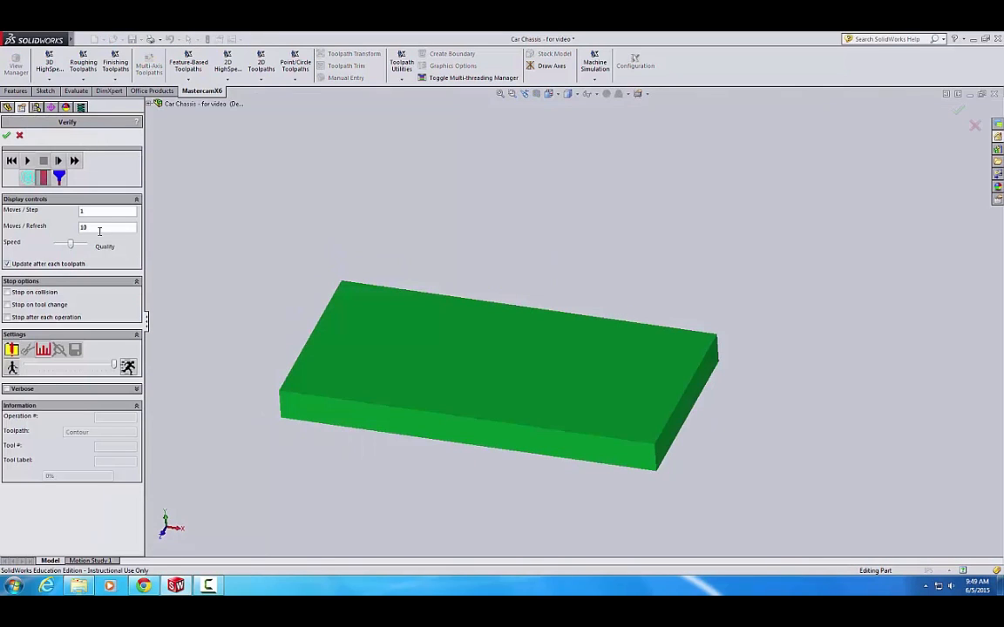
type("1")
left_click_drag(115, 370, 110, 370)
left_click(27, 161)
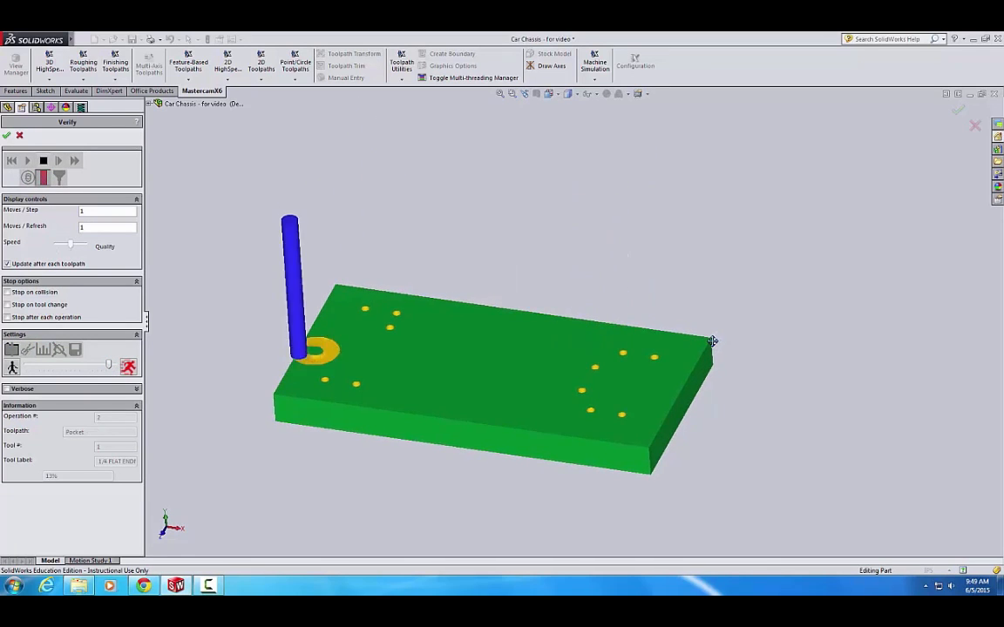
mouse_move(713, 341)
middle_mouse_down("ctrl")
mouse_move(701, 341)
mouse_move(700, 357)
middle_mouse_up("ctrl")
middle_click_drag(463, 352, 459, 363)
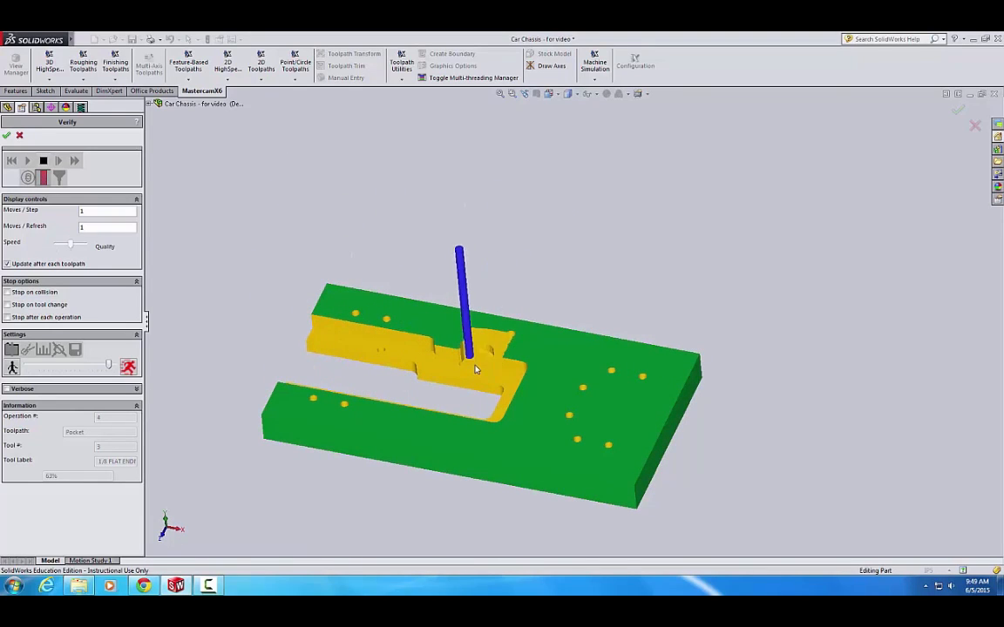
middle_click_drag(475, 371, 487, 364)
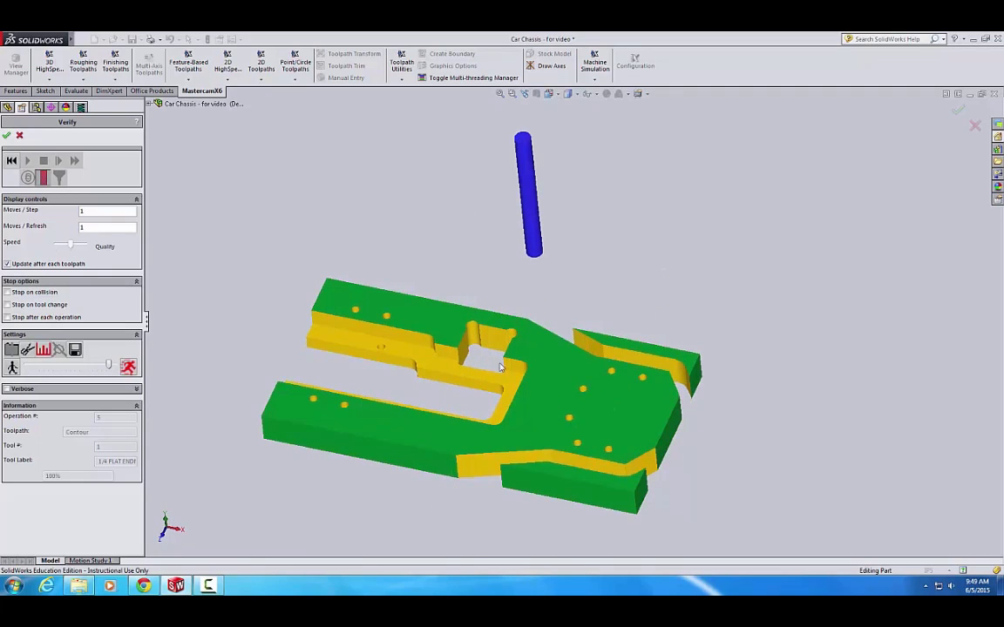
middle_click_drag(566, 335, 638, 370)
scroll(509, 358, "down", 3)
middle_click_drag(454, 374, 446, 365)
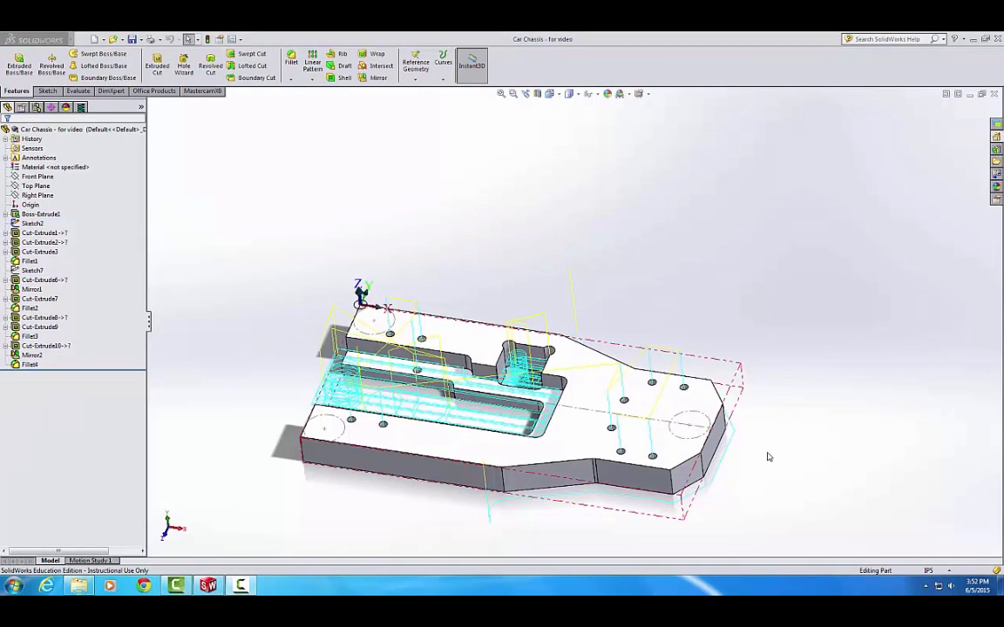
- Post-process the toolpath operations to an NC file named EXAMPLE in the Detailed Videos About MasterCAM folder
middle_click_drag(764, 496, 764, 478, "ctrl")
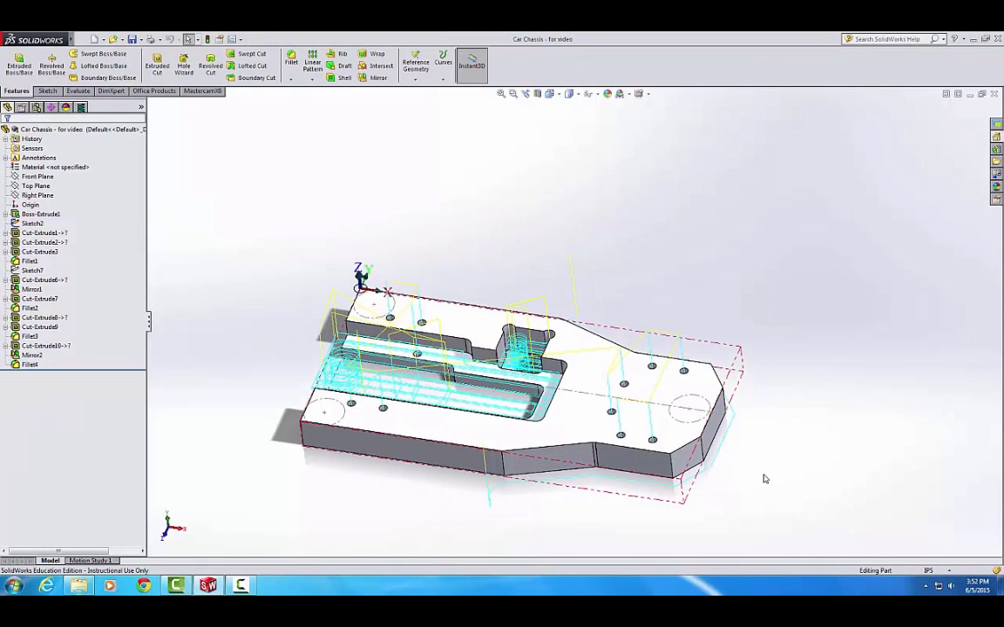
left_click(80, 107)
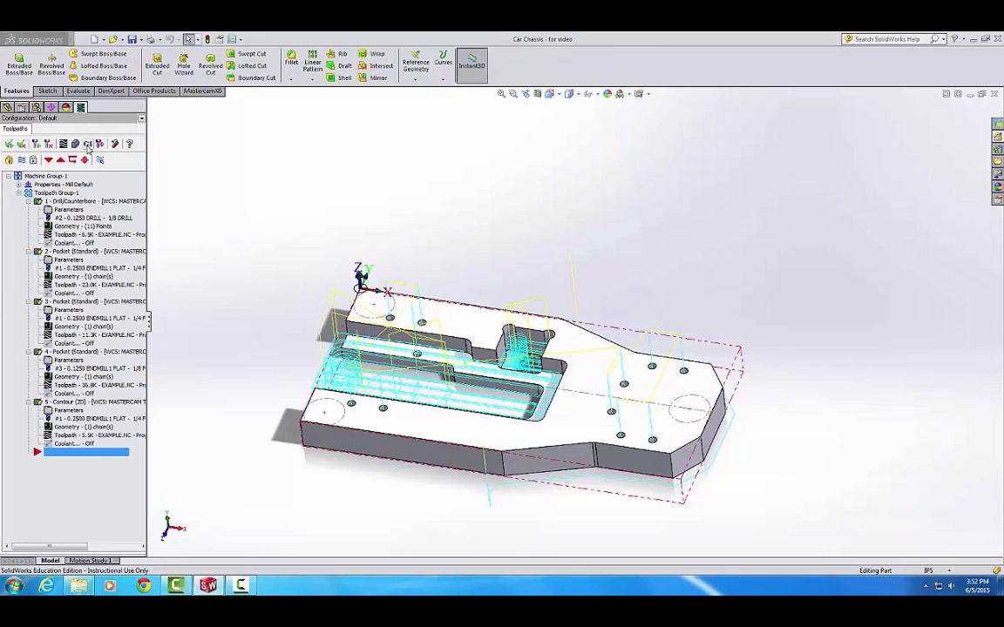
left_click(87, 144)
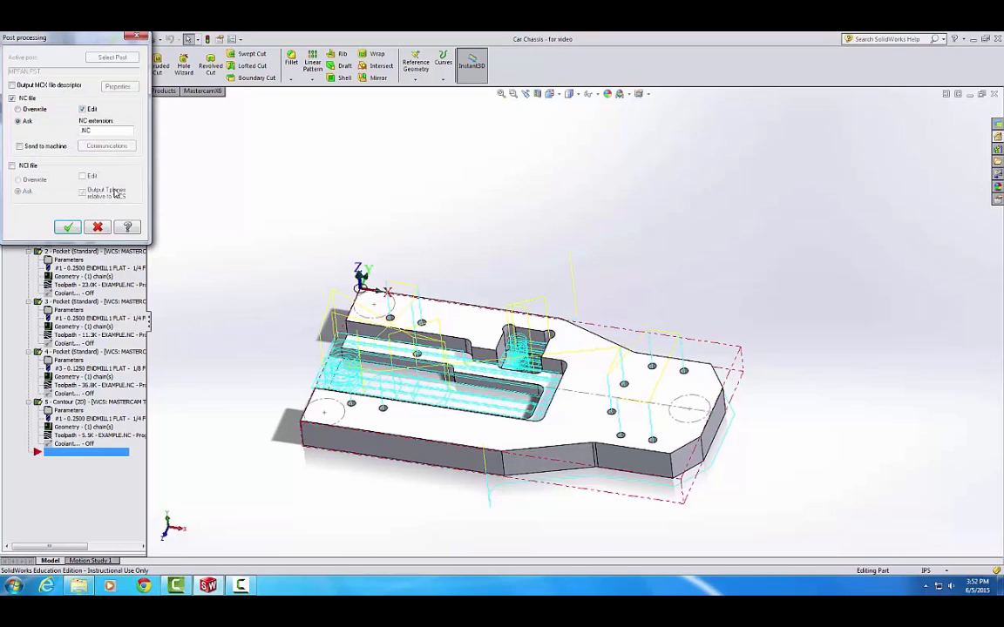
left_click(69, 227)
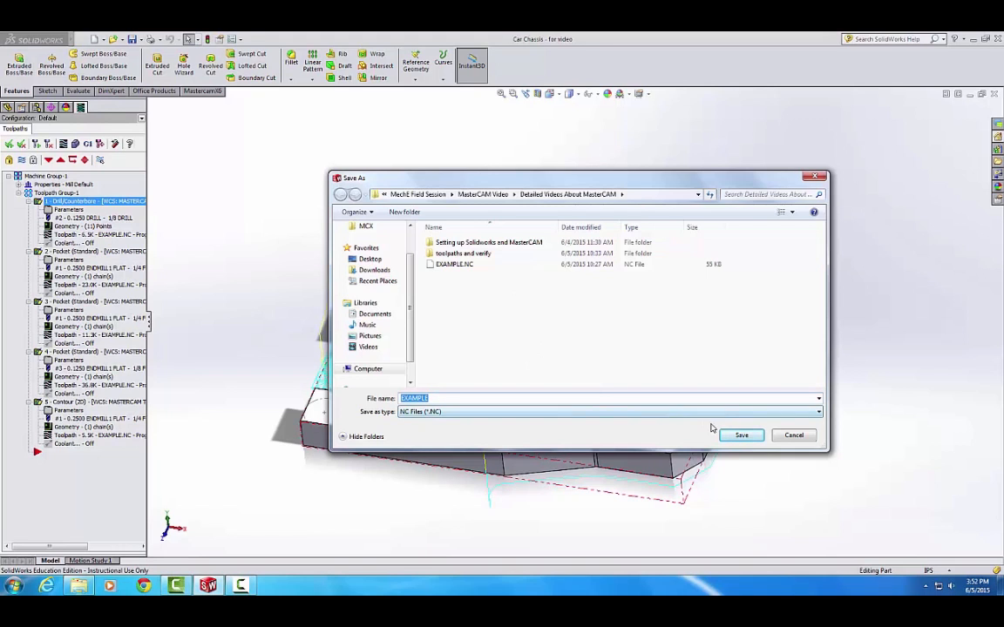
left_click(739, 435)
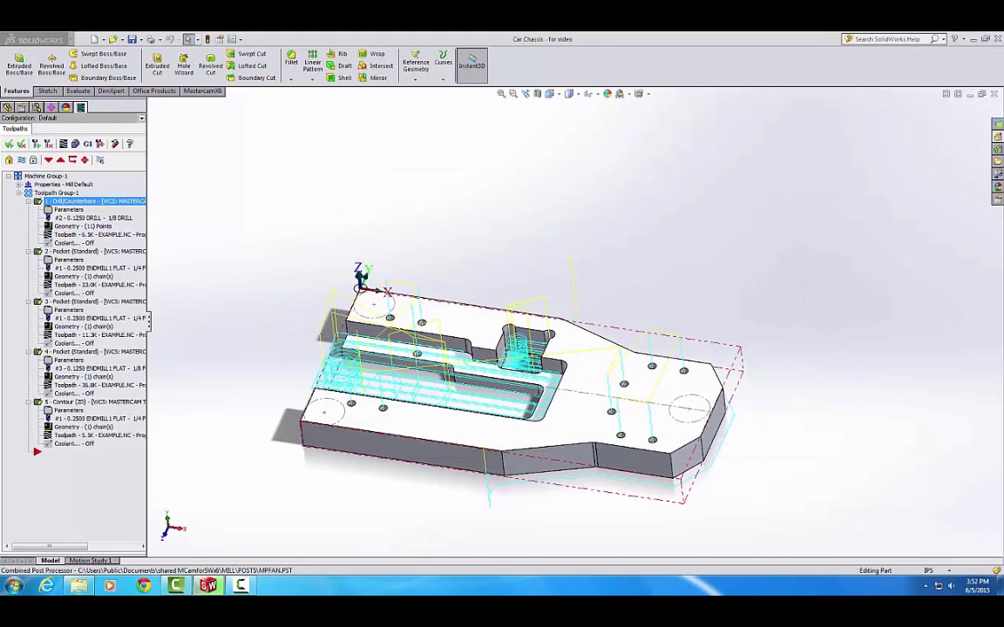
left_click(523, 342)
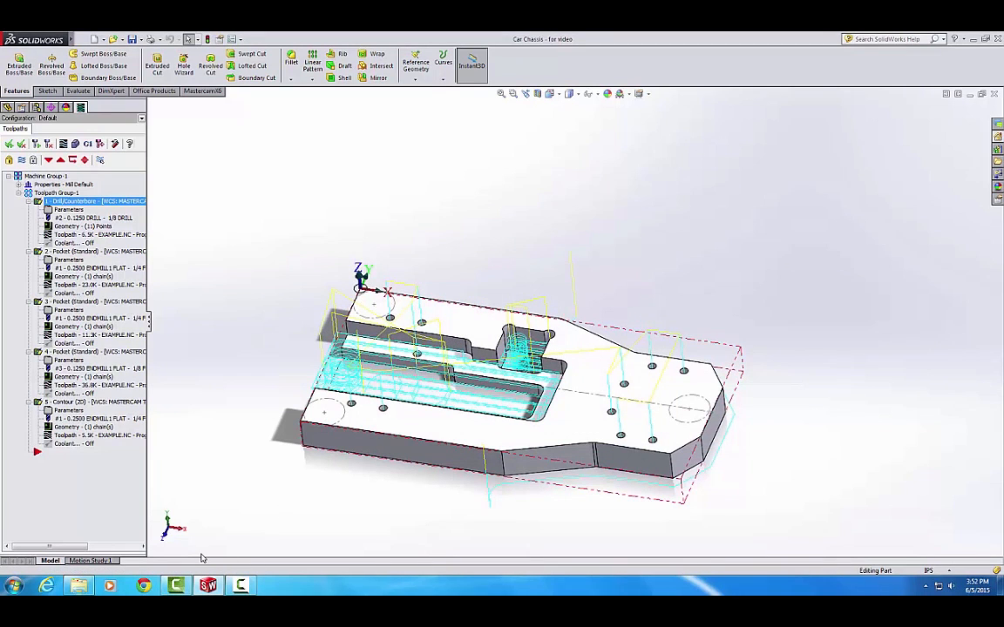
- Switch to Windows Explorer, find EXAMPLE.NC in the recent Detailed Videos About MasterCAM folder, and open it in Notepad++
left_click(81, 585)
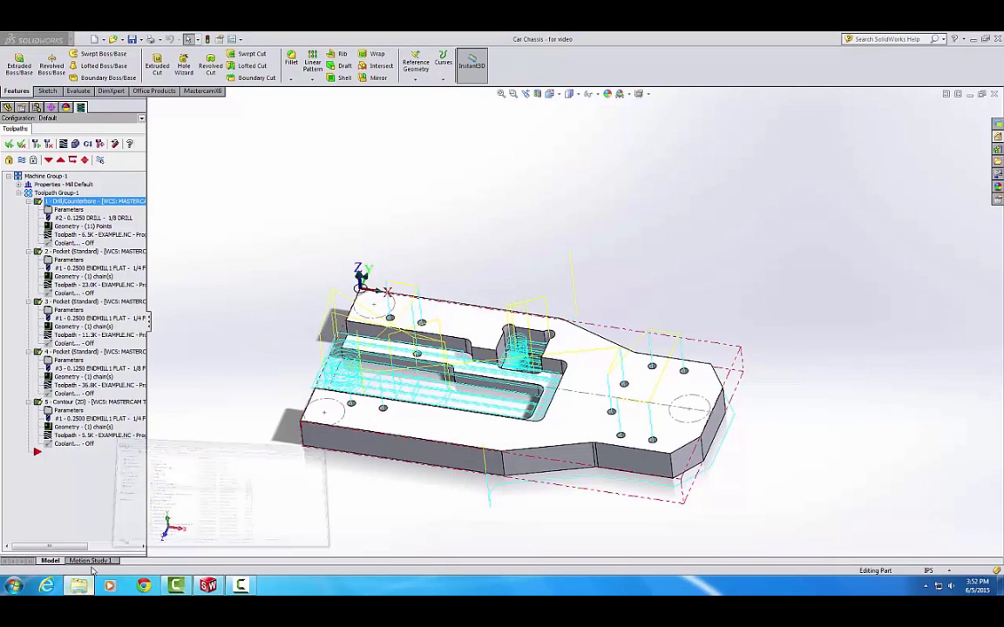
left_click(243, 226)
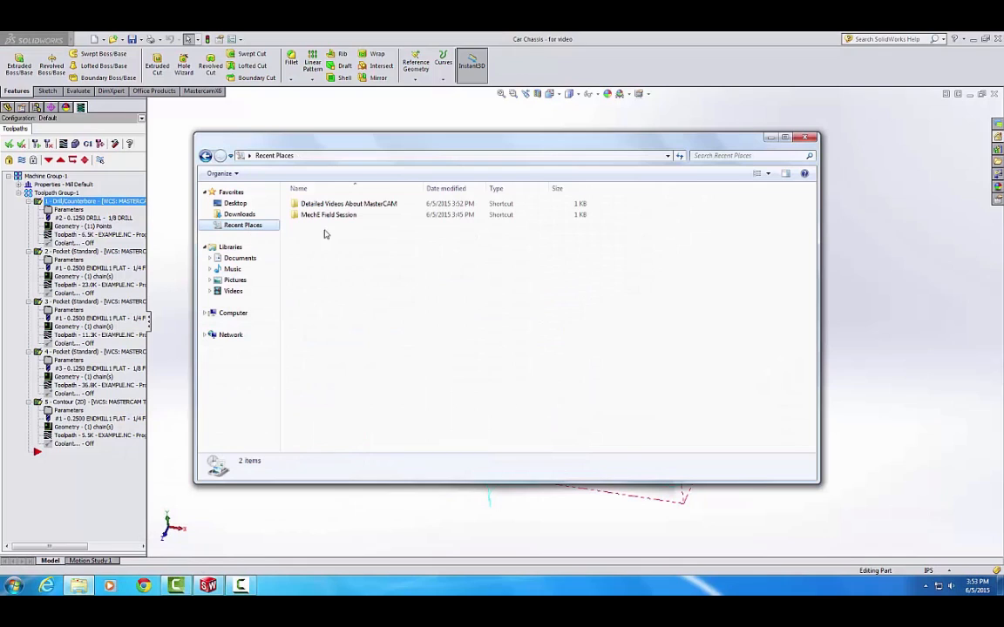
double_click(339, 204)
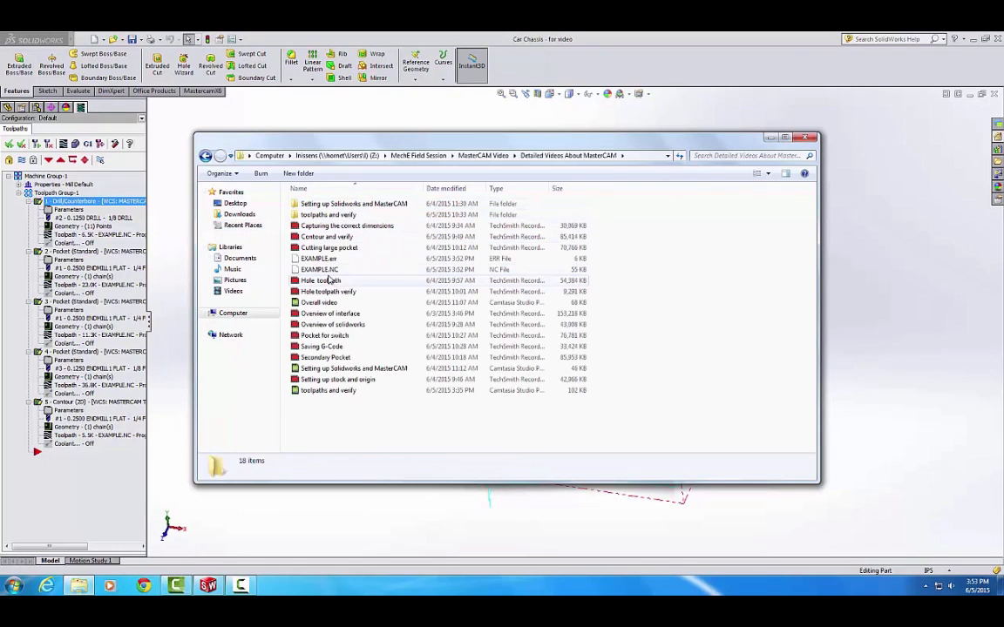
left_click(323, 270)
right_click(324, 271)
left_click(353, 299)
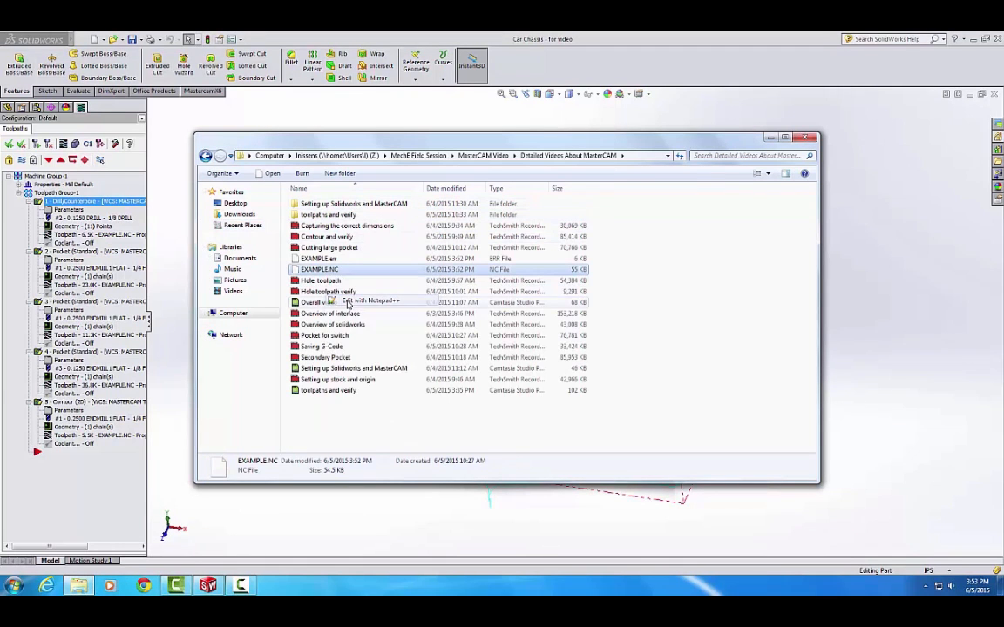
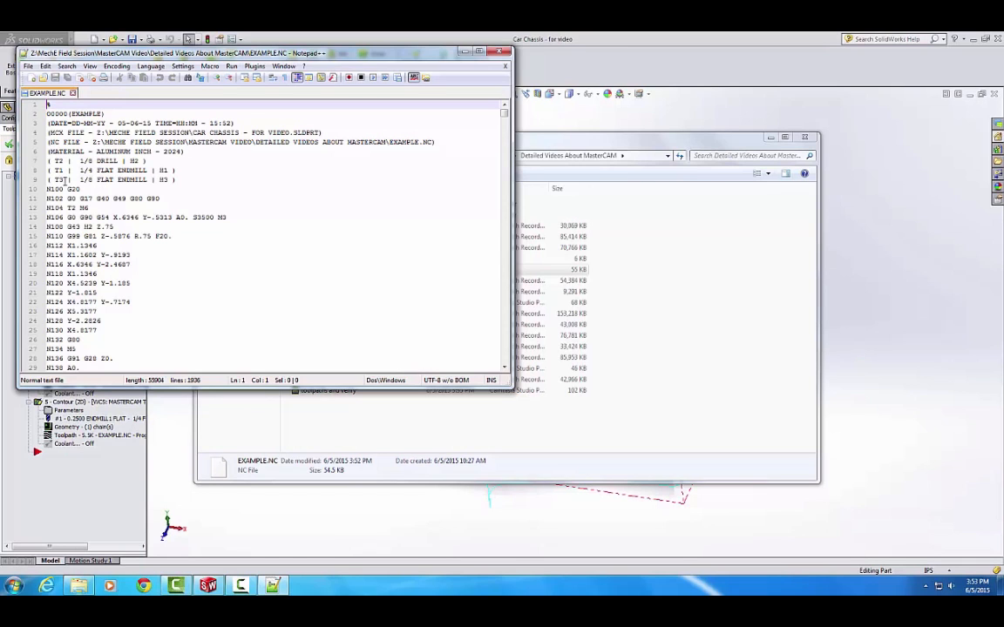
- Examine the header, tool list and opening drilling blocks of the G-code in EXAMPLE.NC
scroll(68, 180, "down", 5)
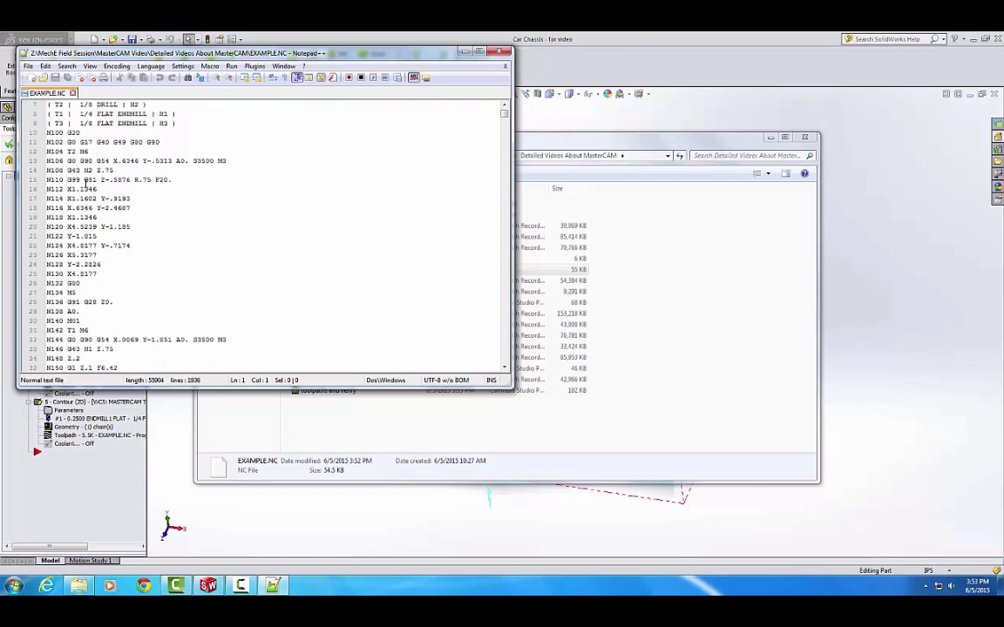
scroll(83, 181, "up", 5)
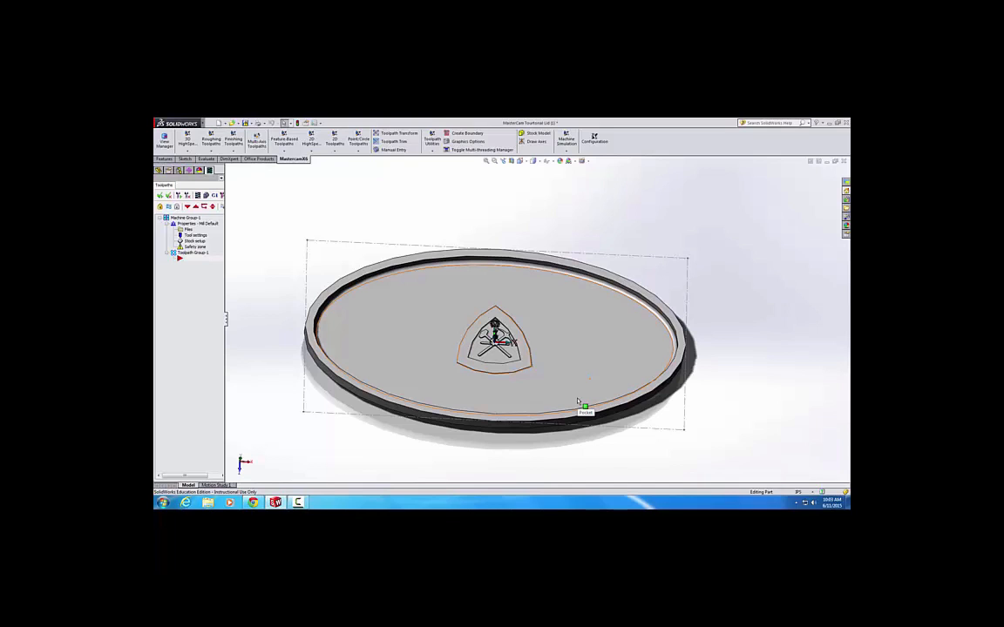
- Define rectangular stock for the oval lid from all entities in the machine group's stock setup
middle_click_drag(577, 401, 504, 322)
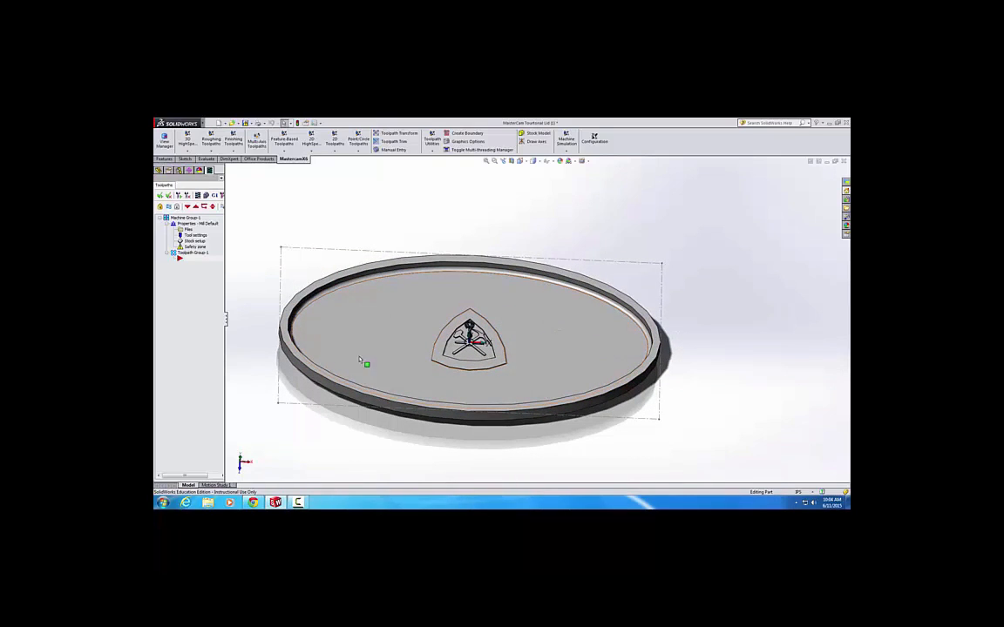
middle_click_drag(466, 355, 464, 362)
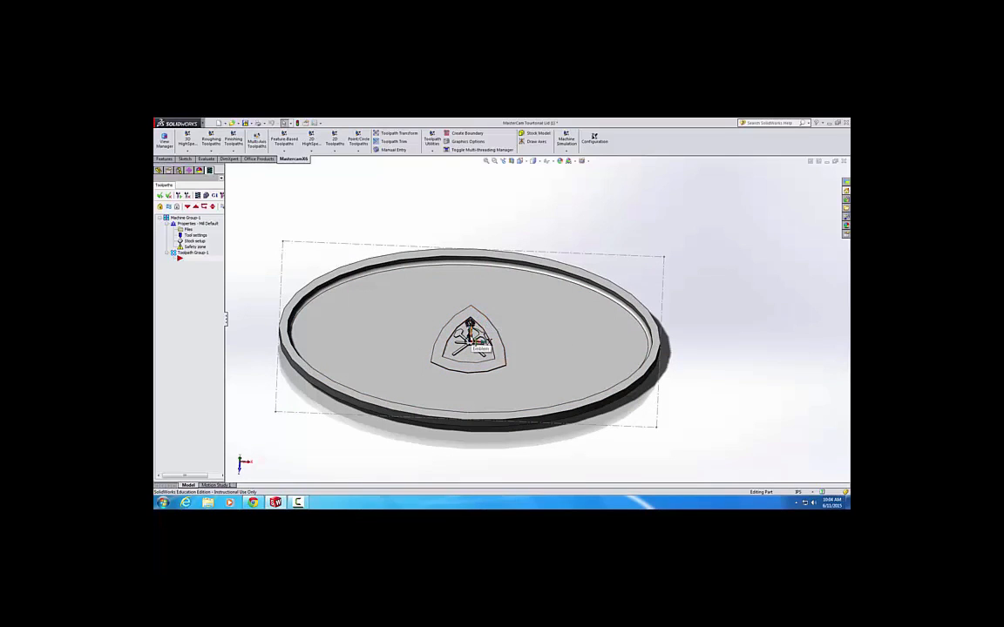
scroll(491, 357, "down", 3)
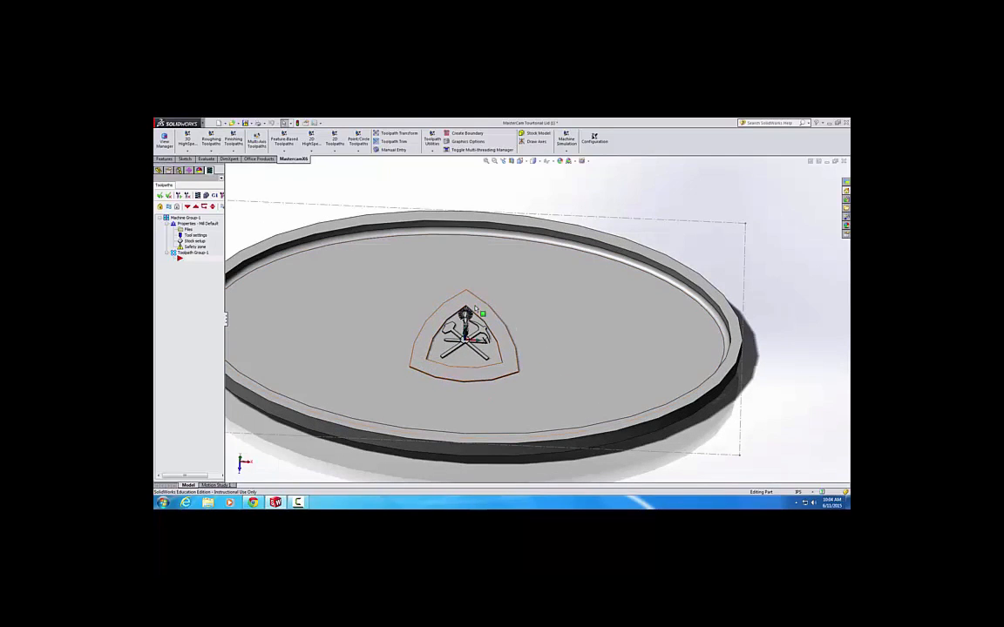
scroll(463, 377, "up", 3)
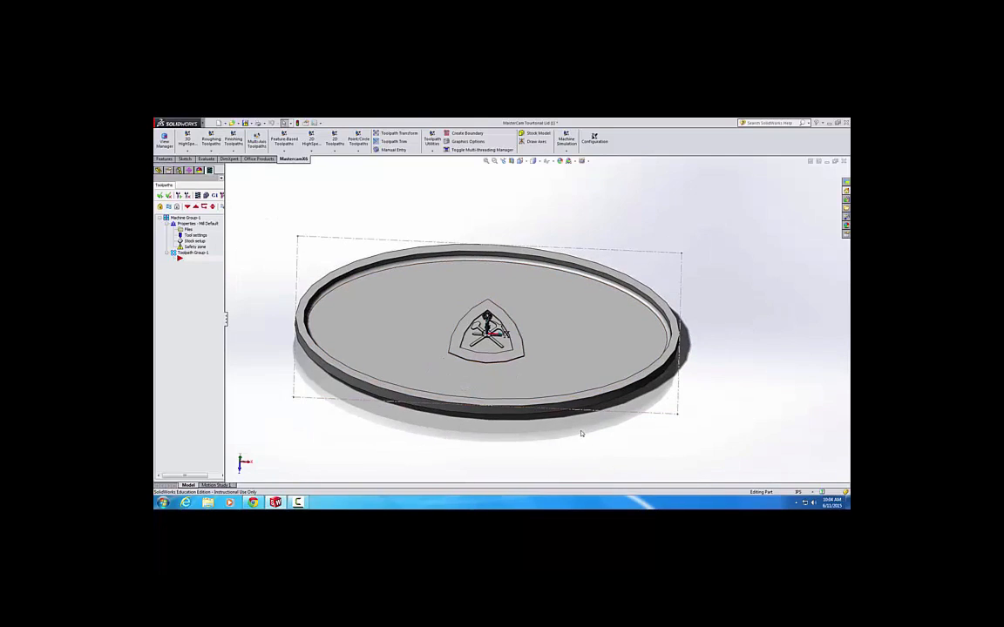
left_click(195, 240)
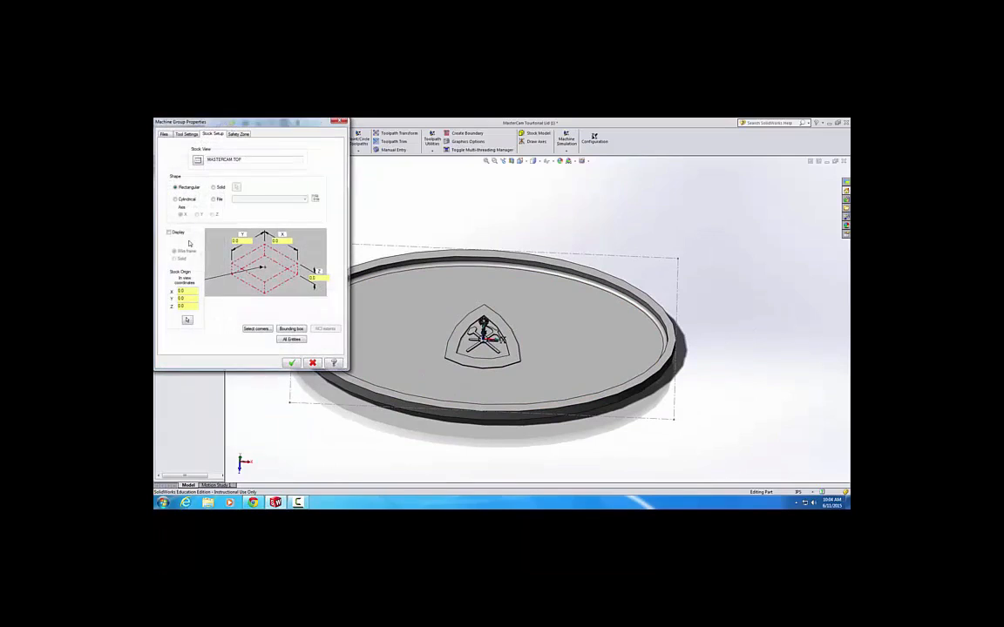
left_click(296, 339)
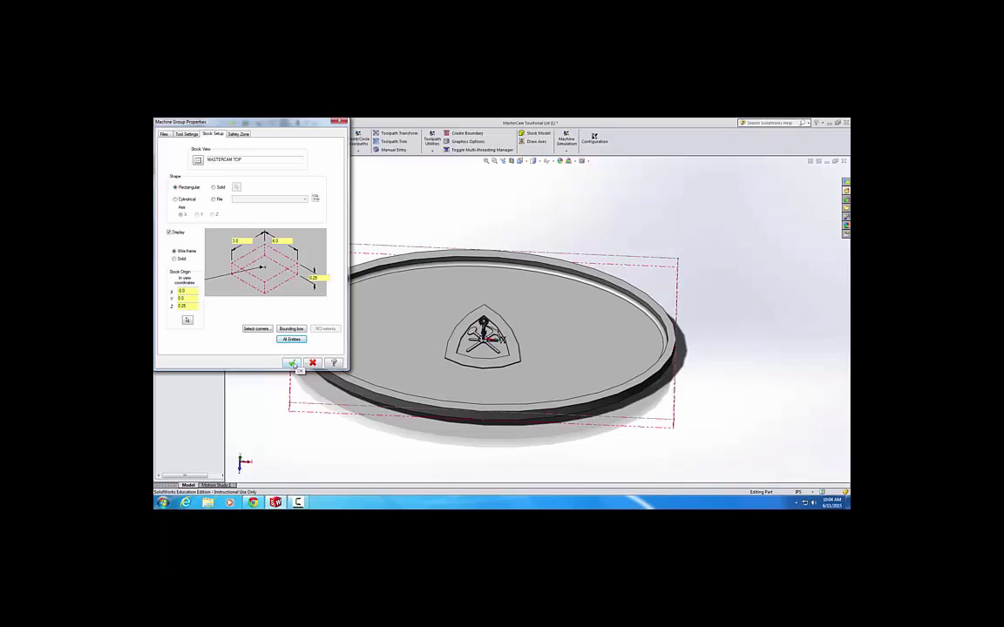
left_click(293, 364)
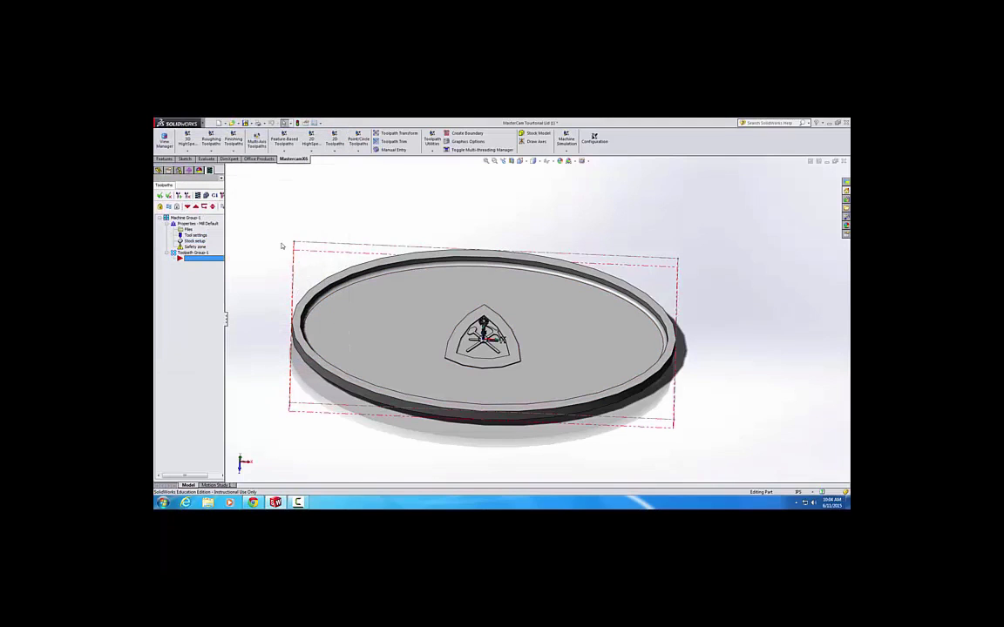
- Open the View Manager, preview the axes of the standard Mastercam views, and reselect MASTERCAM TOP
middle_click_drag(277, 241, 280, 237)
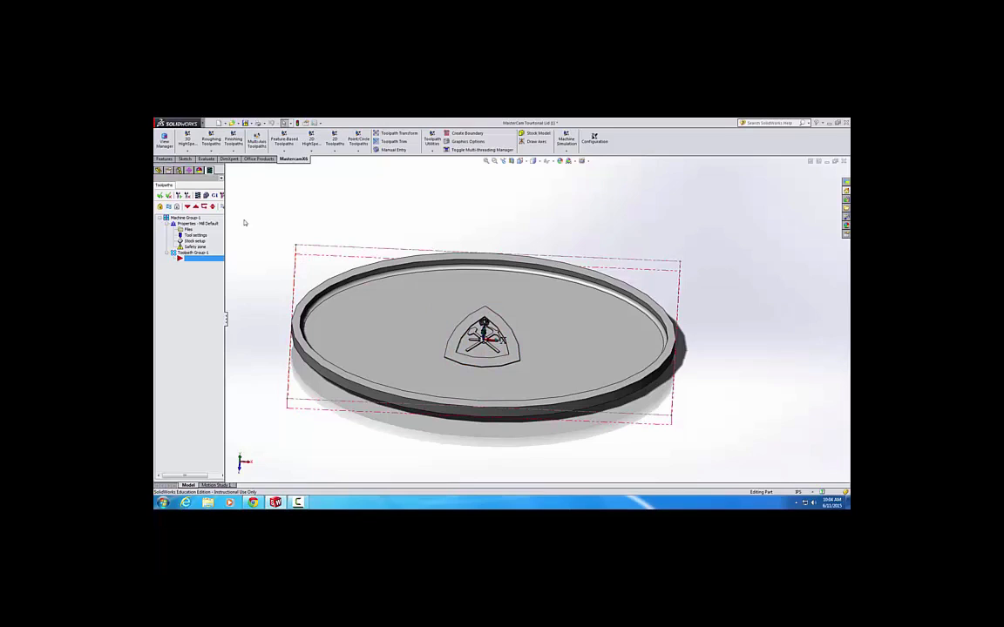
left_click(168, 145)
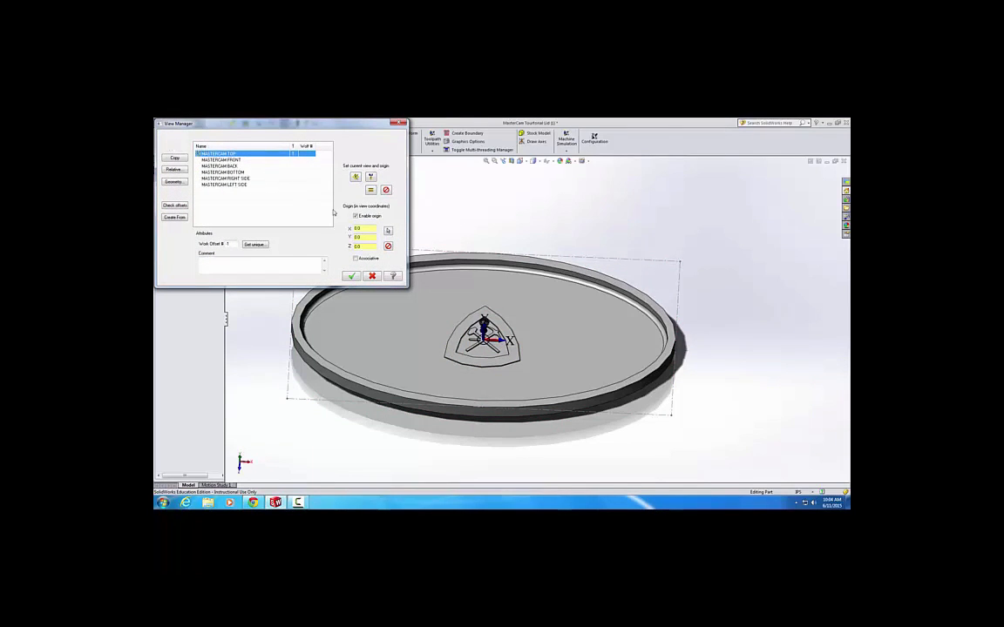
left_click(220, 160)
left_click(220, 165)
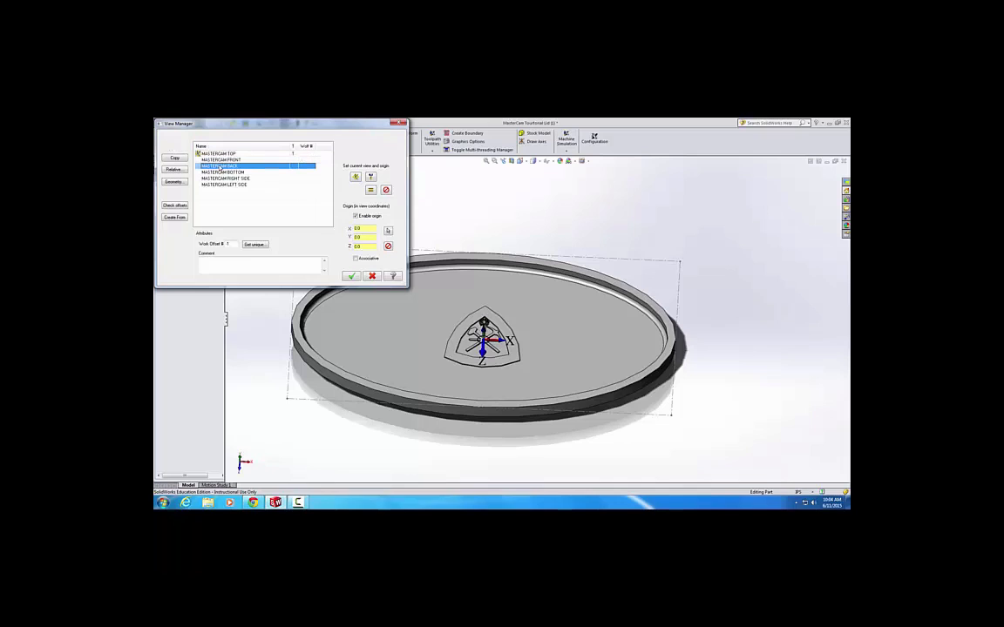
left_click(221, 172)
left_click(220, 178)
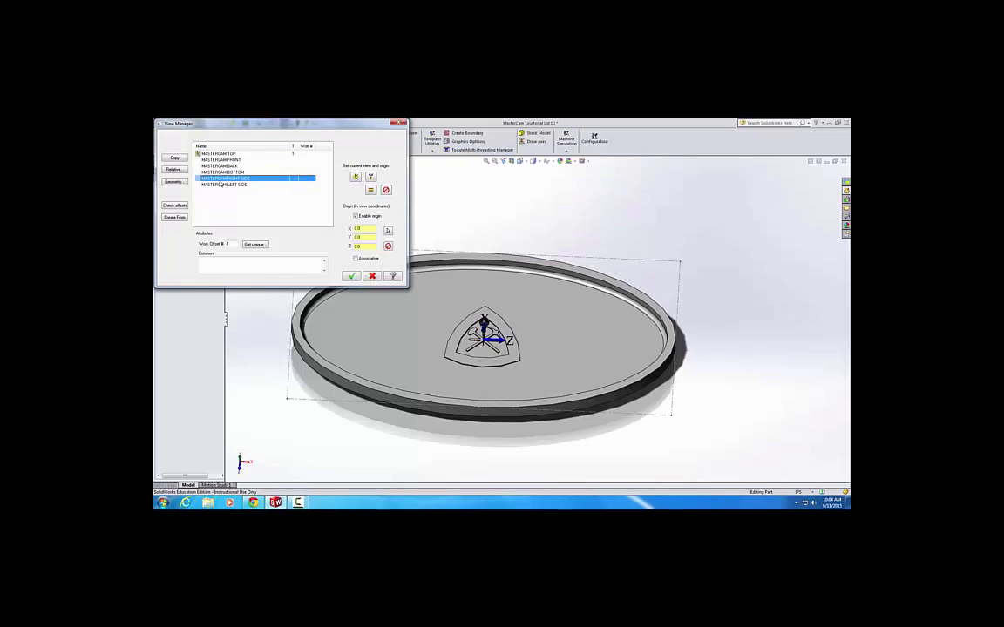
left_click(221, 185)
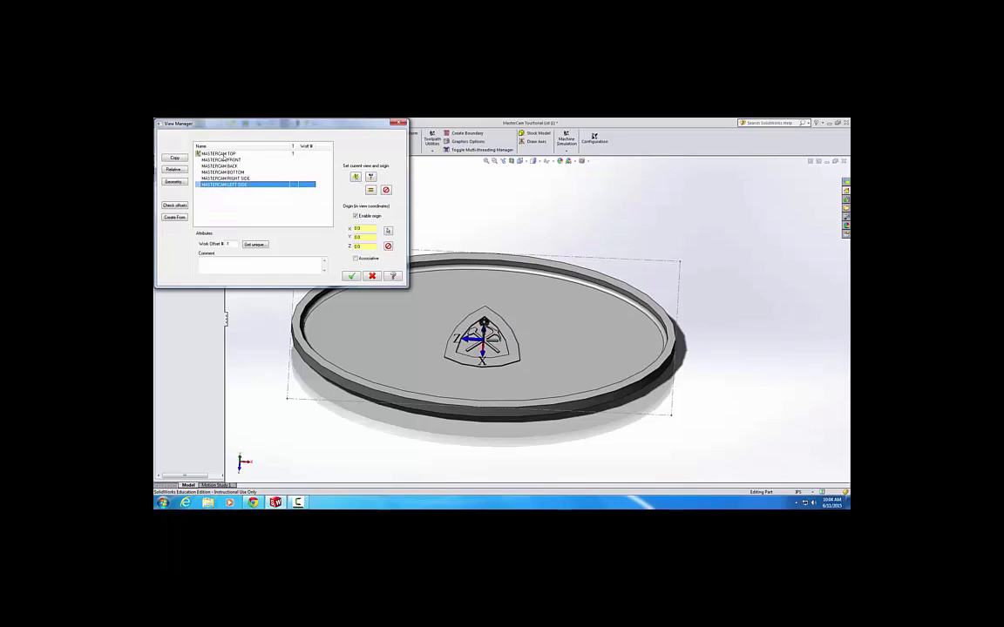
left_click(222, 154)
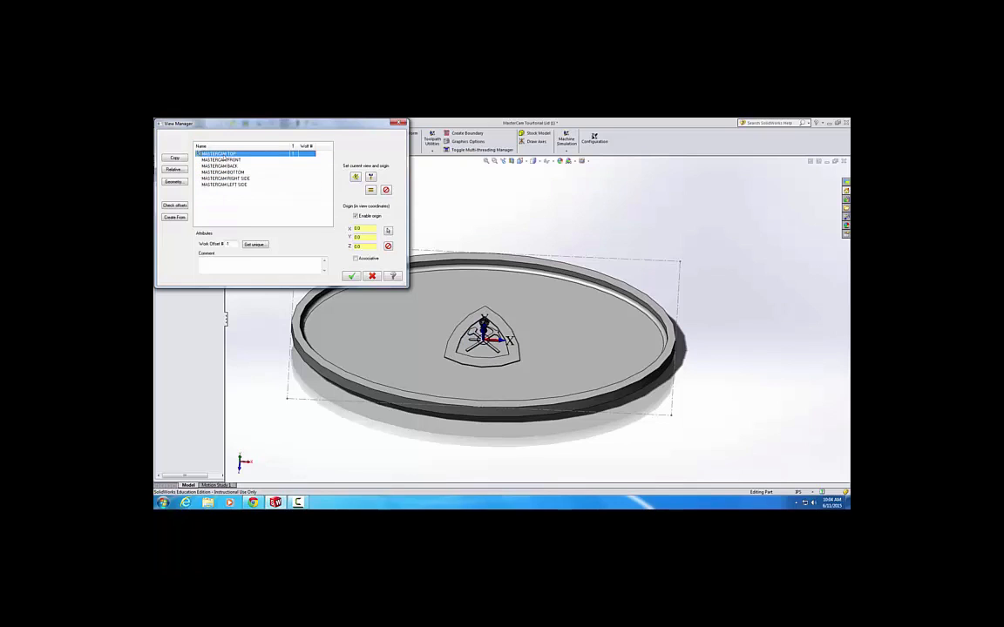
- Place the MASTERCAM TOP origin at the upper-left corner point of the rectangle surrounding the lid
left_click(389, 231)
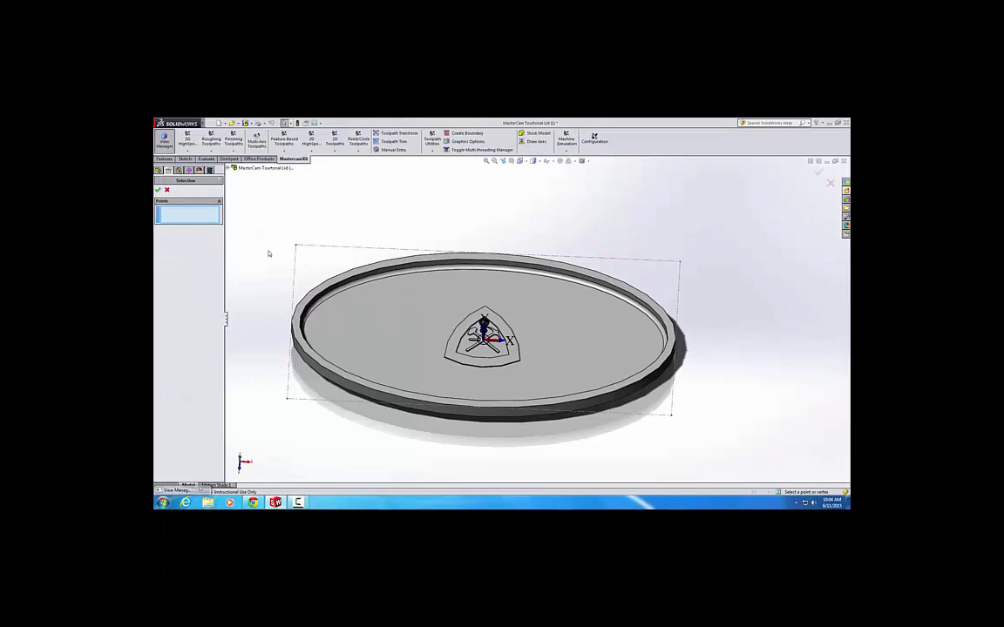
scroll(266, 230, "up", 2)
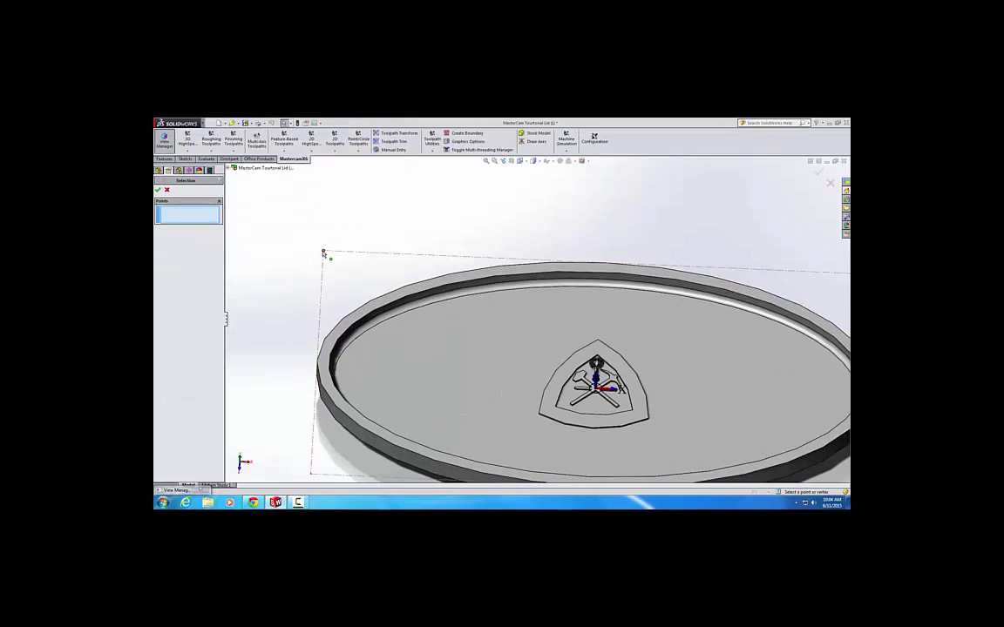
left_click(324, 252)
left_click(159, 190)
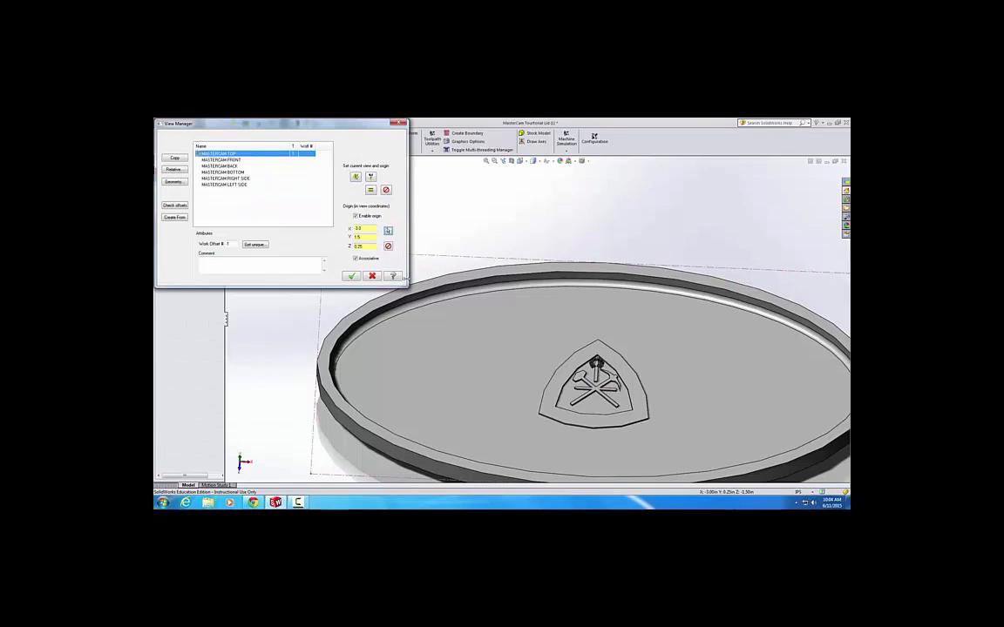
left_click(352, 277)
- Start a Rough Parallel surface toolpath for the lid with the NC file named Tutorial
middle_click_drag(357, 305, 377, 258)
scroll(377, 259, "up", 3)
middle_click_drag(523, 345, 568, 367)
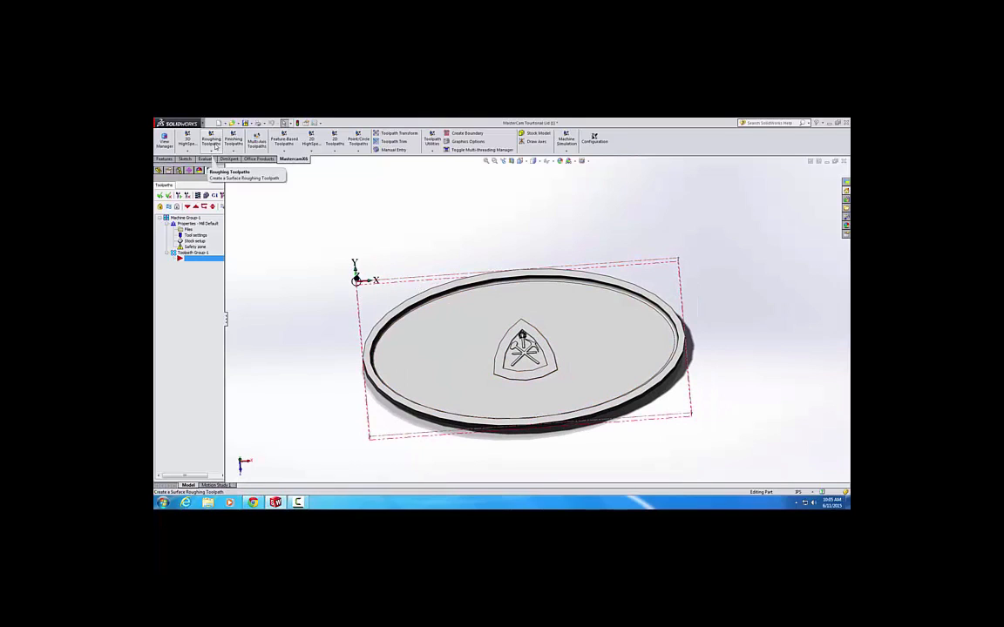
left_click(214, 148)
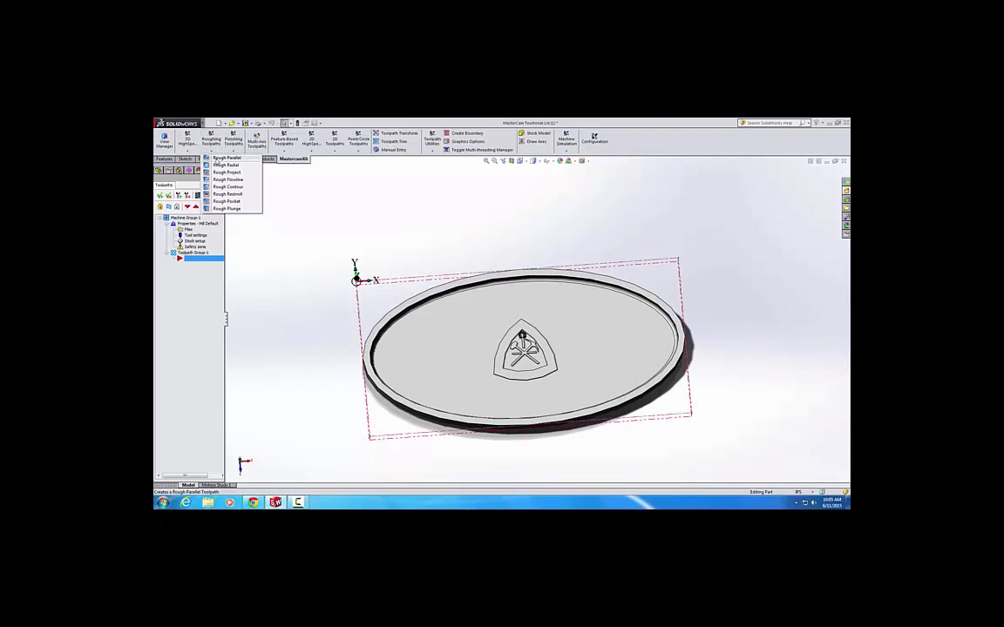
left_click(217, 159)
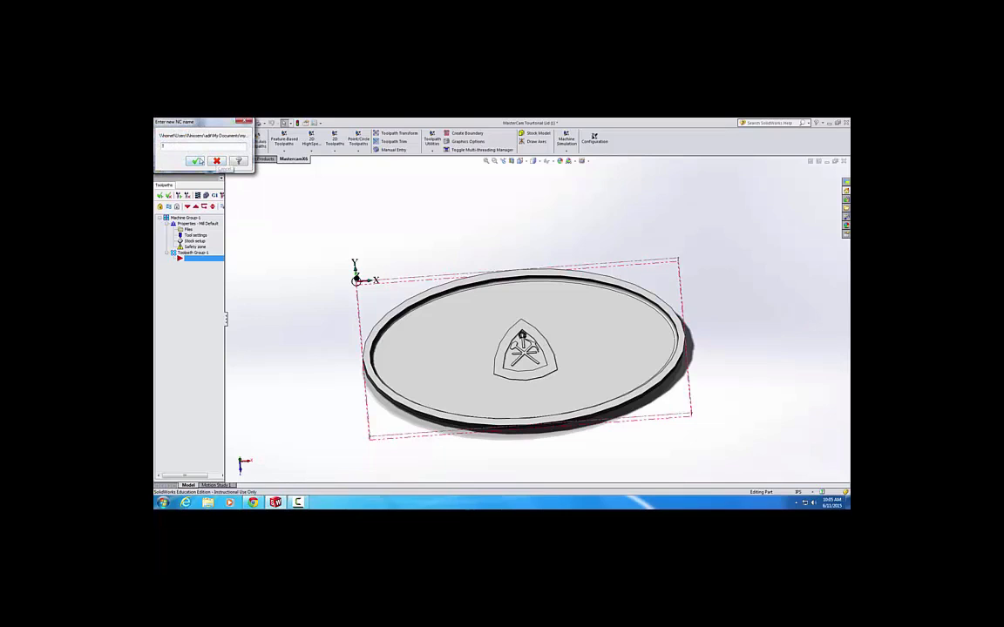
type("Tutorial")
key("Return")
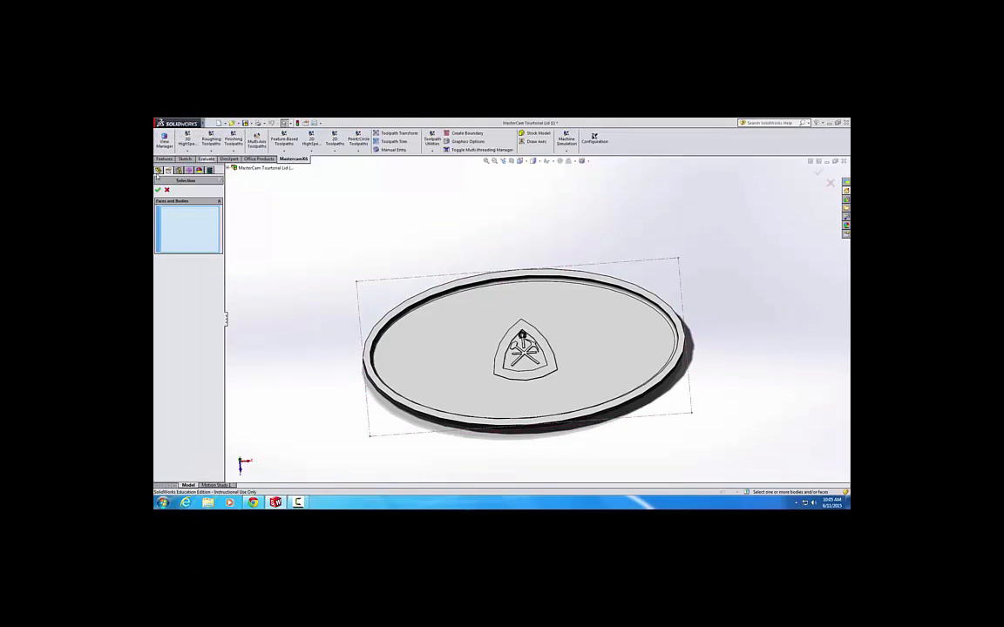
- Select the lid's recessed floor, the shield border and inner face, the crossed tools and the torch handle as the faces to machine
left_click(432, 342)
middle_click_drag(556, 358, 549, 353)
scroll(548, 353, "down", 2)
left_click(545, 350)
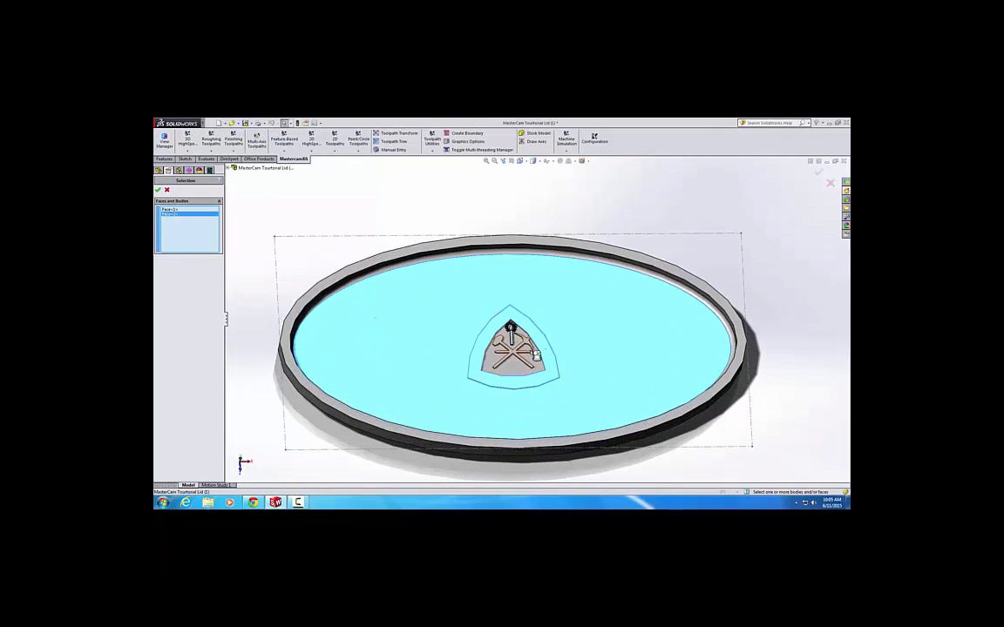
left_click(532, 362)
scroll(528, 366, "down", 3)
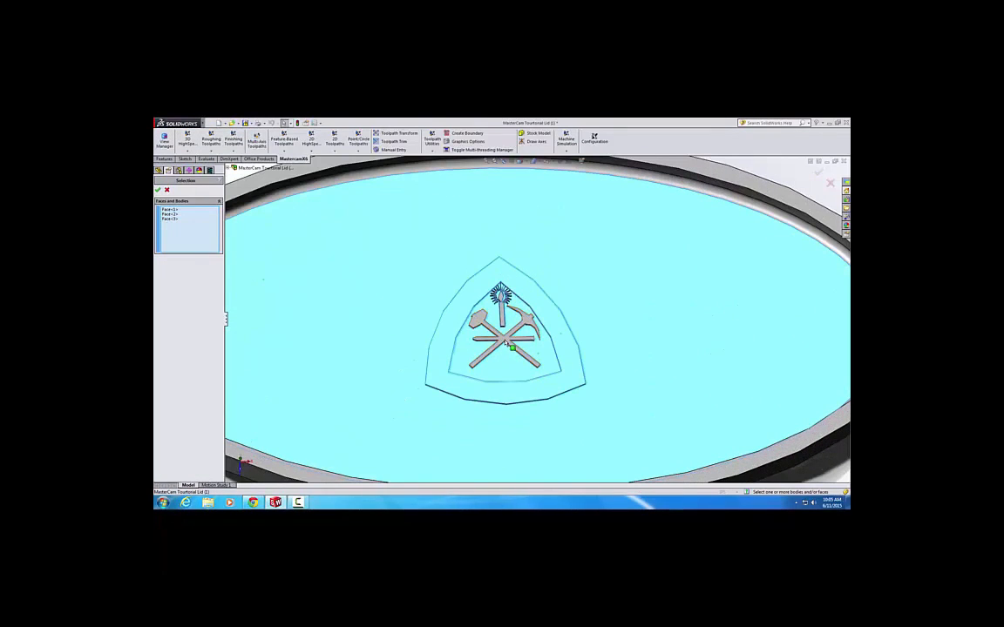
left_click(505, 340)
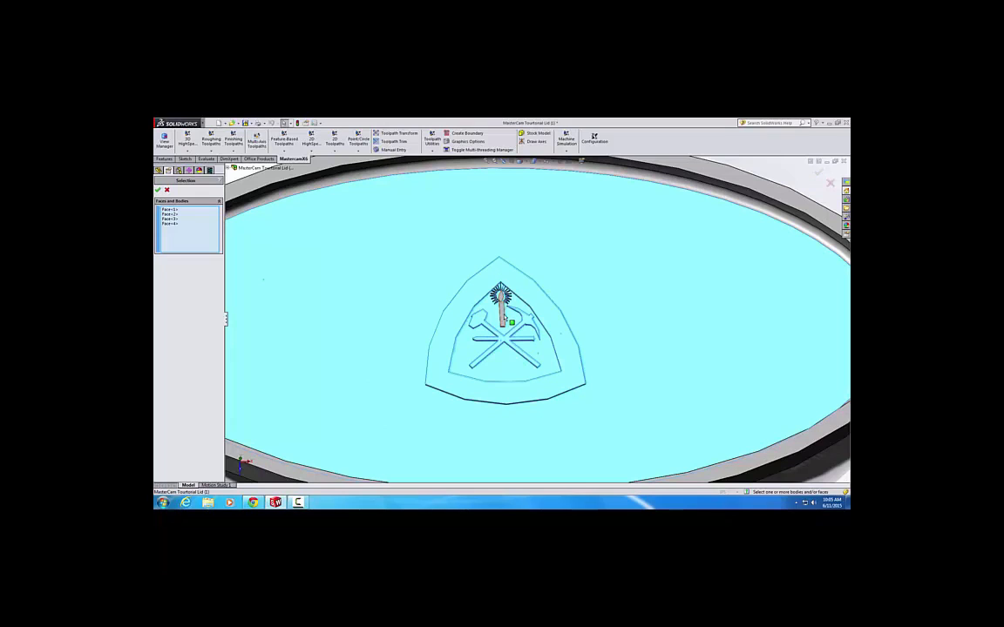
left_click(503, 320)
middle_click_drag(418, 321, 372, 271, "ctrl")
left_click(159, 190)
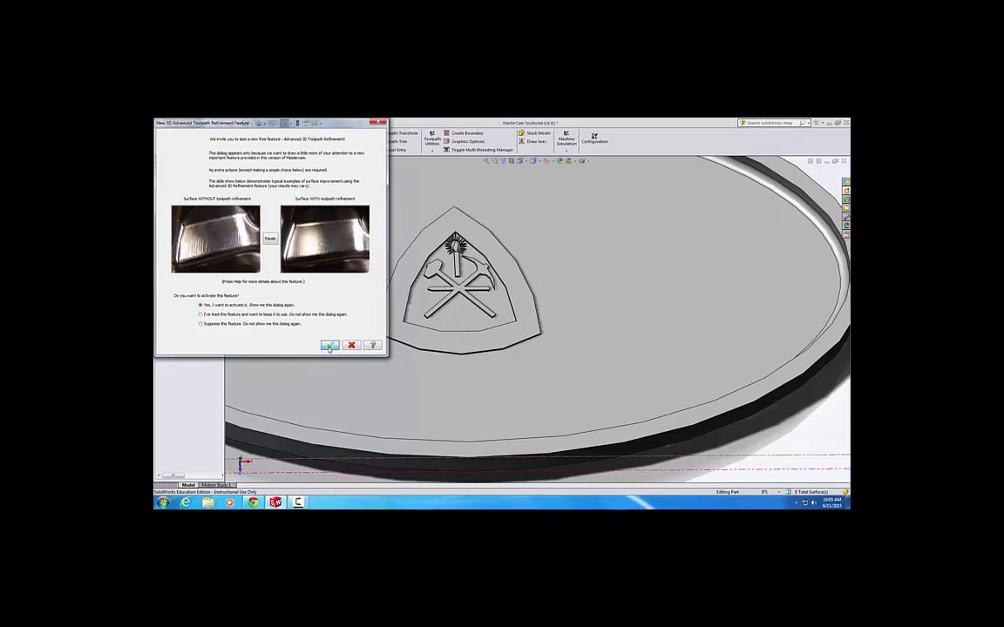
- Activate the advanced 3D toolpath refinement and accept the boss/cavity type as Undefined
left_click(330, 347)
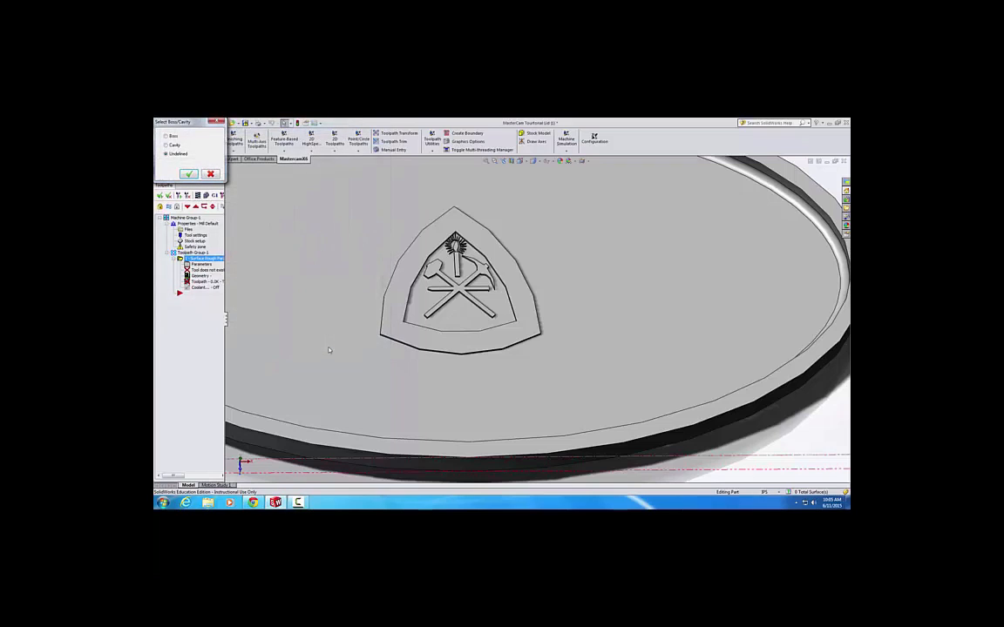
left_click(190, 175)
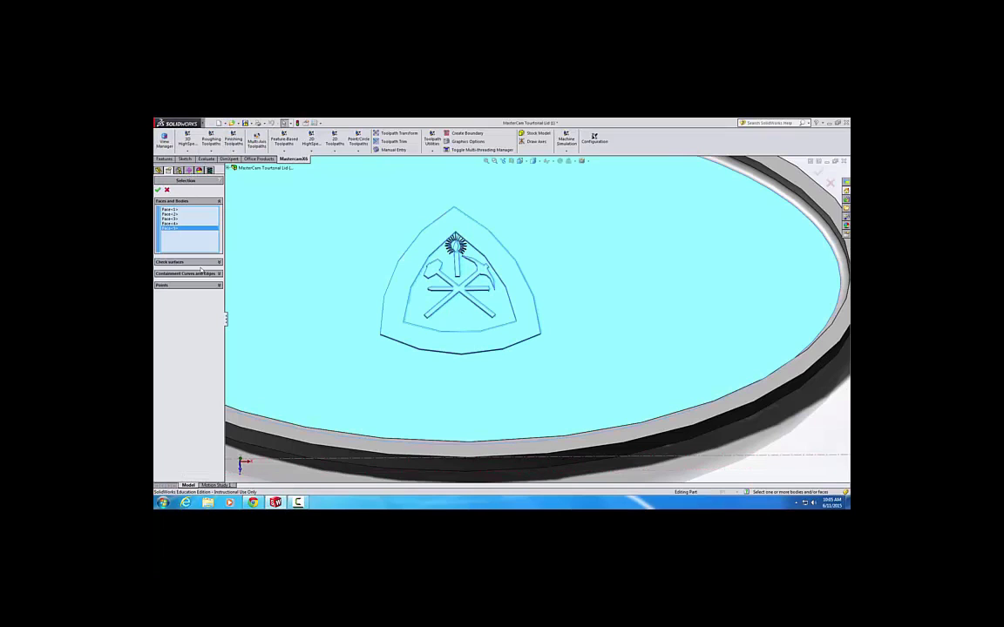
- Add the lid's raised outer rim face as a check surface for the rough parallel toolpath
left_click(198, 262)
key("f")
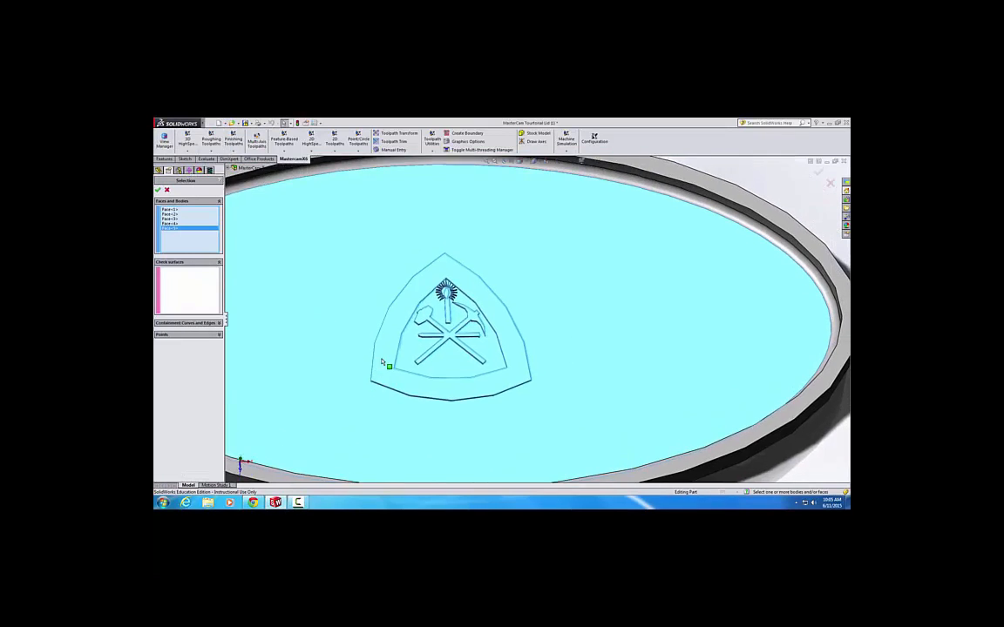
left_click(178, 285)
middle_click_drag(468, 226, 454, 228)
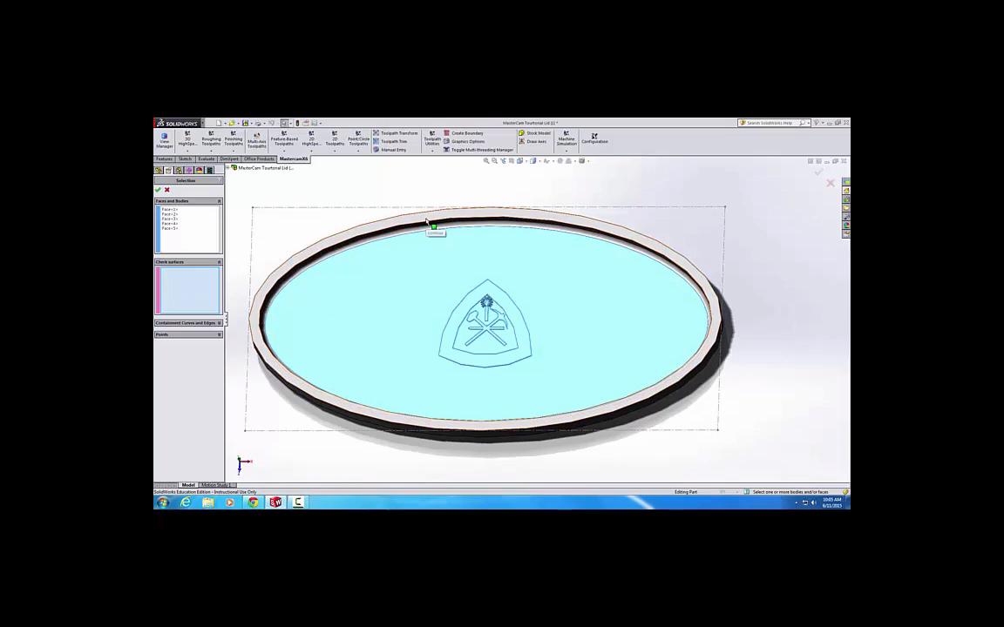
left_click(427, 222)
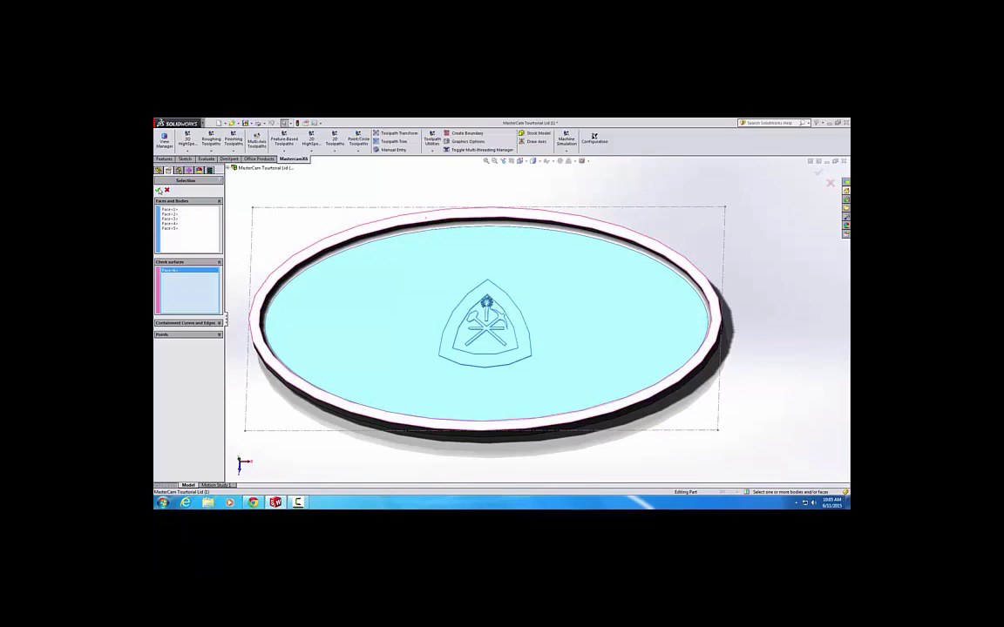
left_click(158, 190)
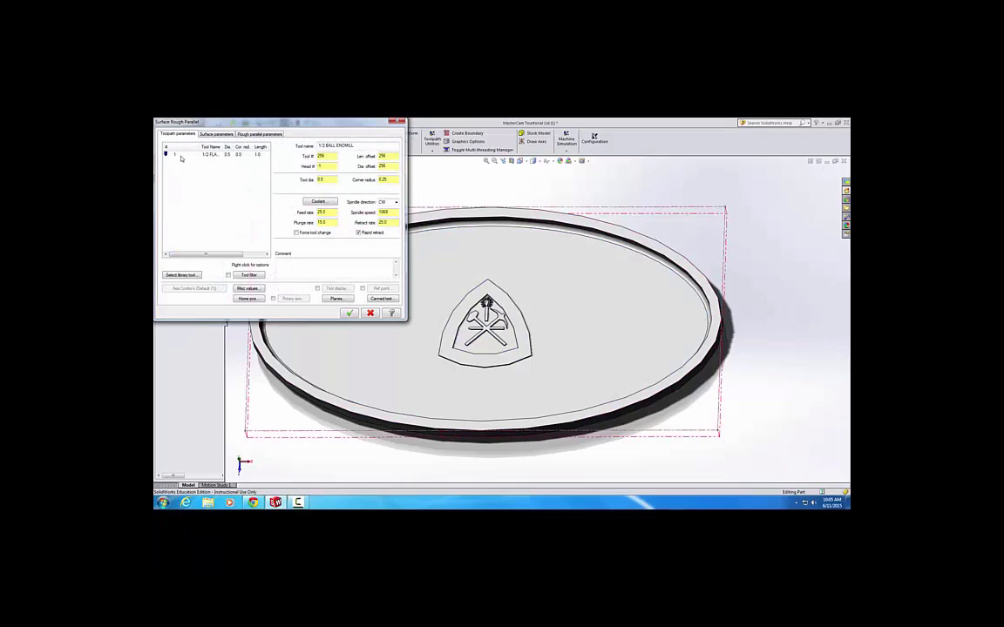
- Use the 1/2 flat endmill for the rough toolpath, with a feed rate of 20.0 and spindle speed of 4500
left_click_drag(223, 148, 238, 147)
left_click(222, 155)
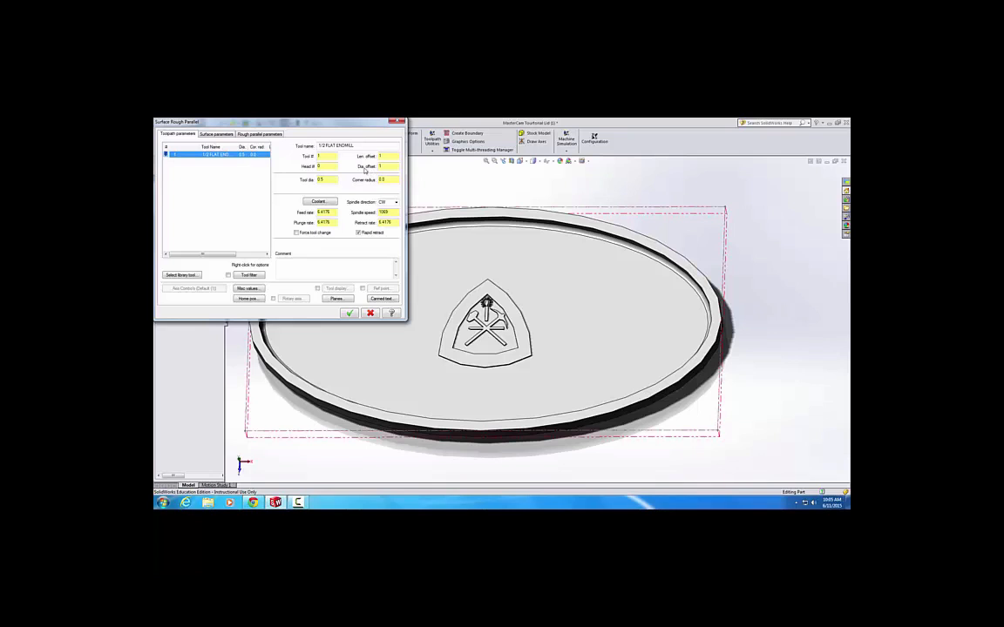
left_click(181, 275)
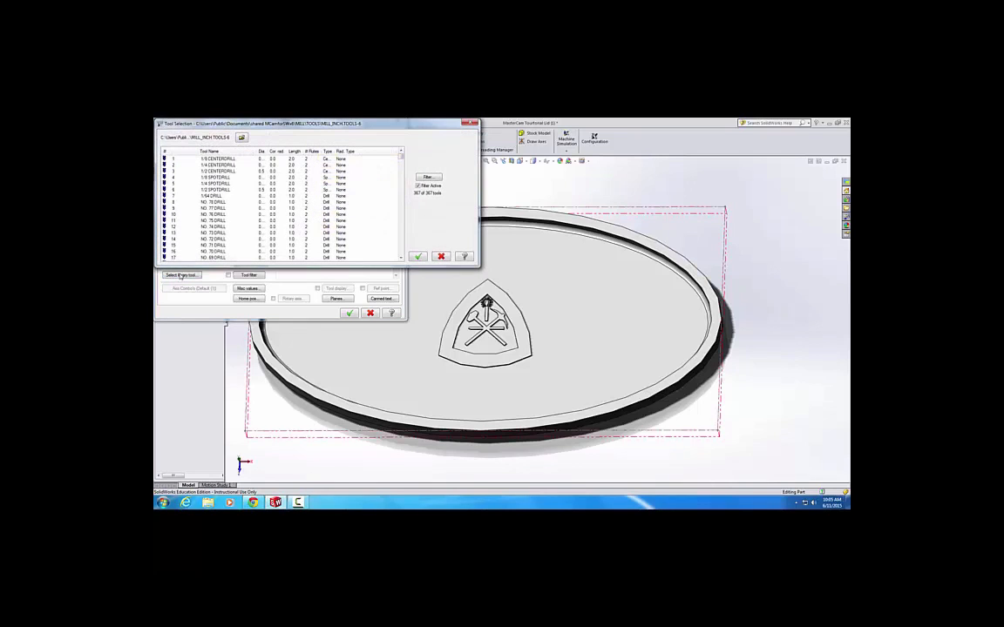
scroll(232, 214, "down", 20)
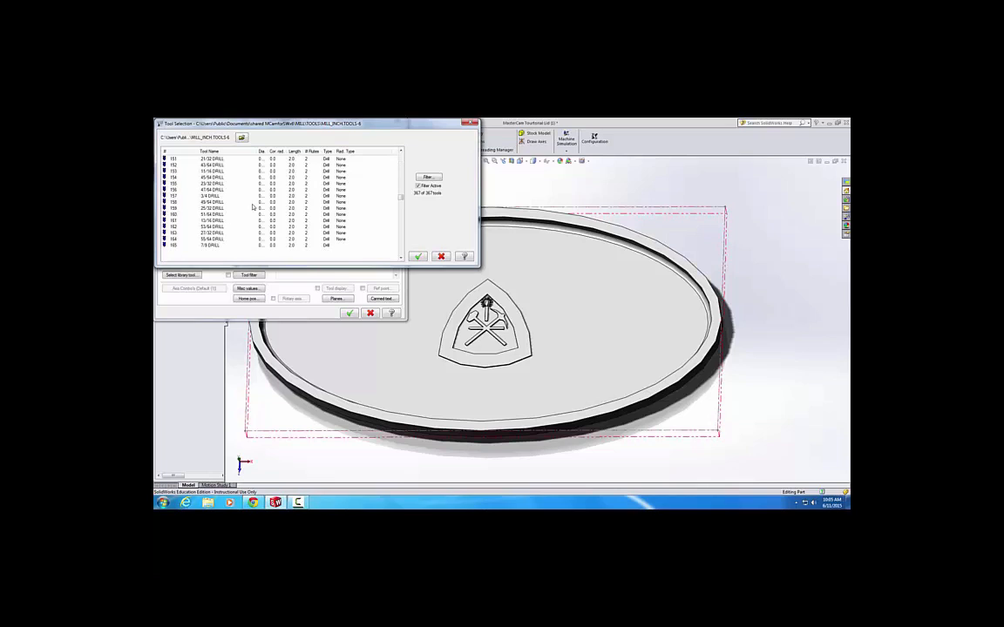
left_click(419, 257)
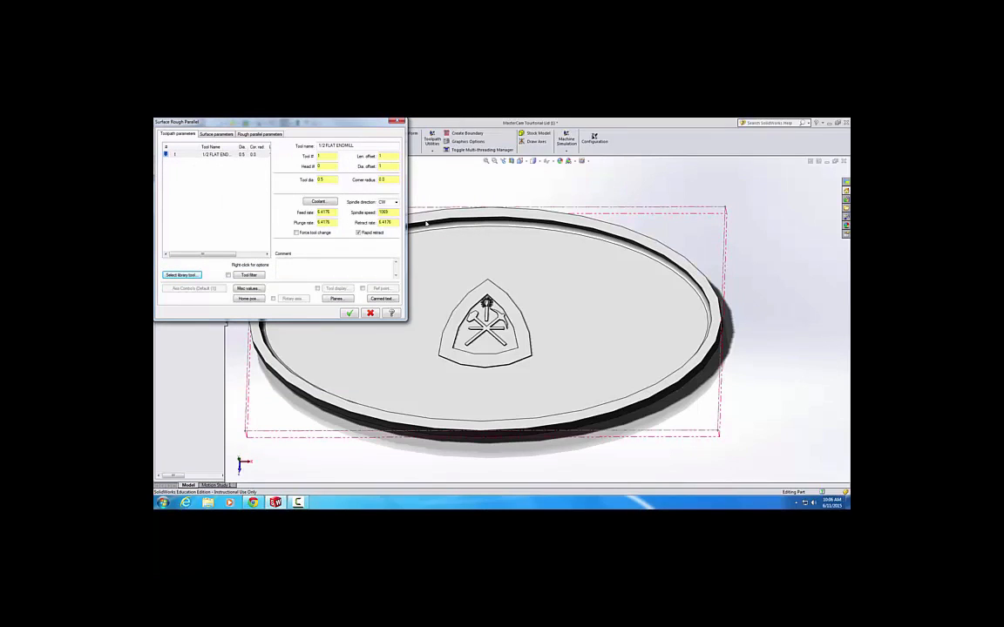
left_click_drag(338, 211, 283, 216)
type("4500")
left_click(247, 135)
left_click(175, 134)
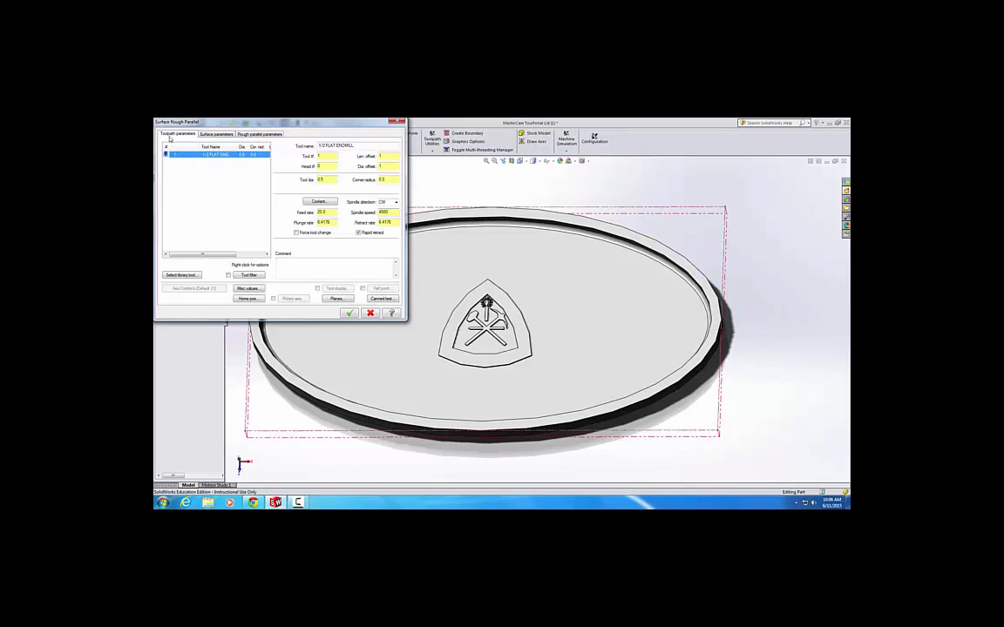
- Reduce the rough parallel maximum stepover to 0.014142 by changing the 45-degree scallop height, and generate the toolpath
left_click(250, 135)
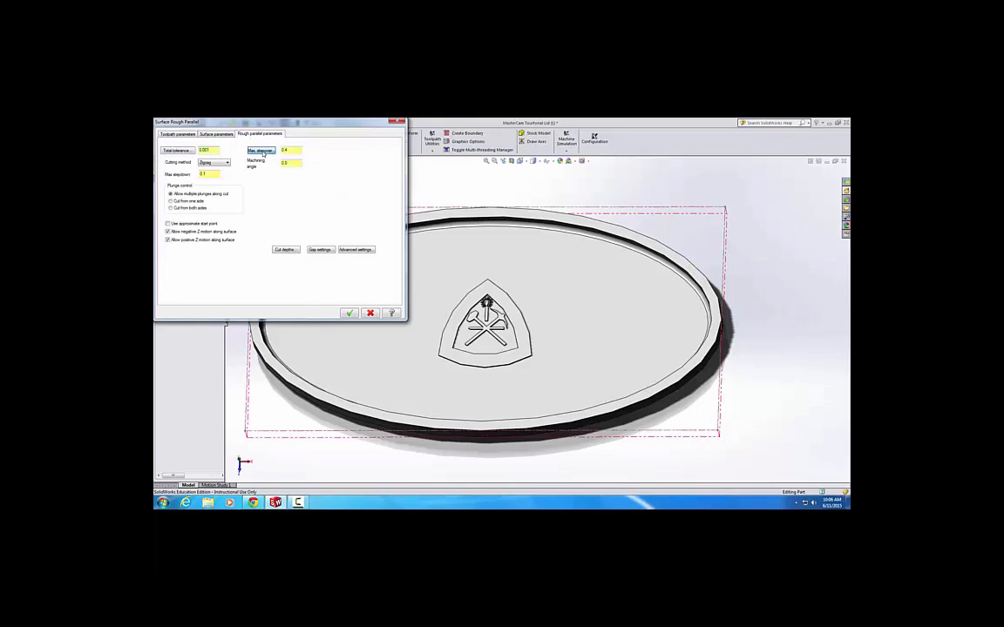
left_click(262, 150)
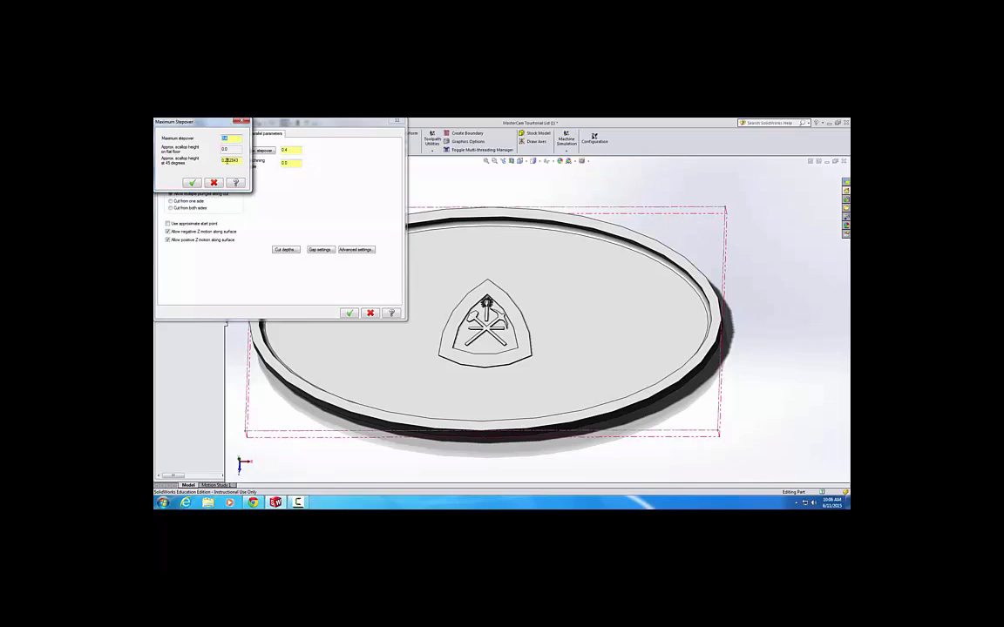
double_click(226, 161)
key("BackSpace")
left_click(192, 183)
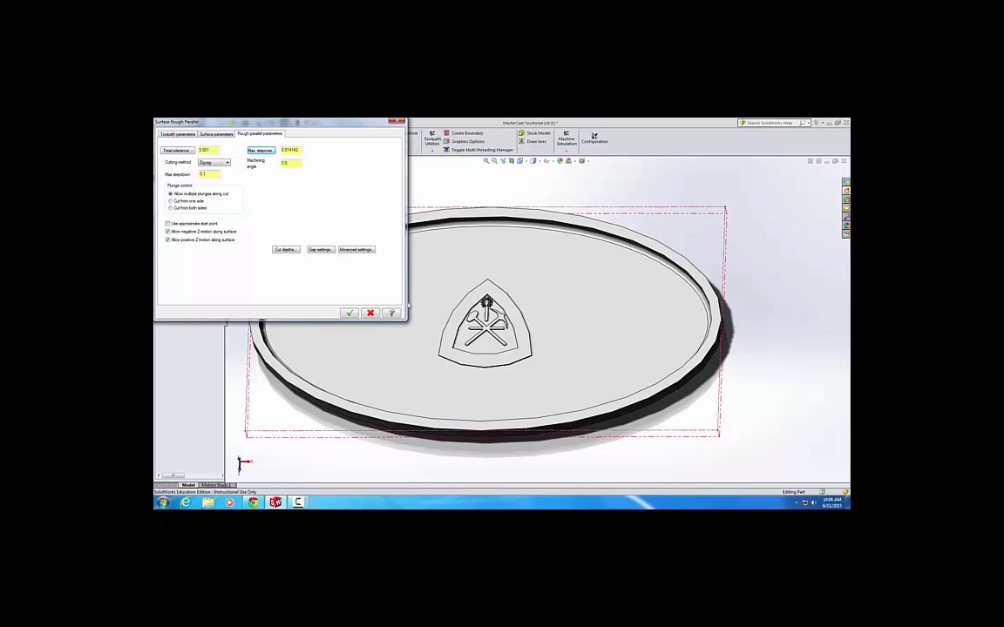
left_click(348, 313)
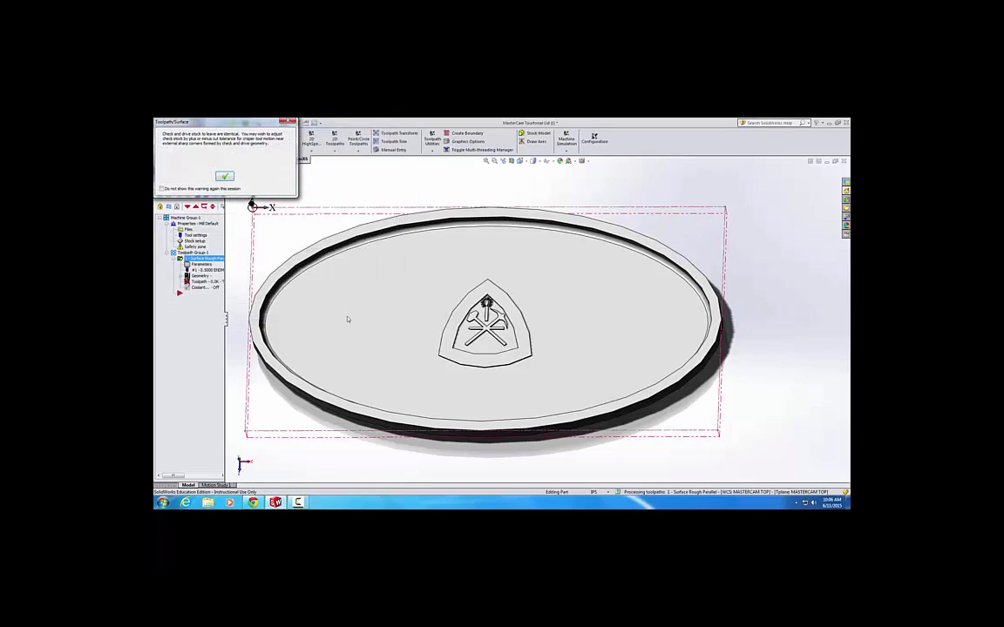
left_click(224, 177)
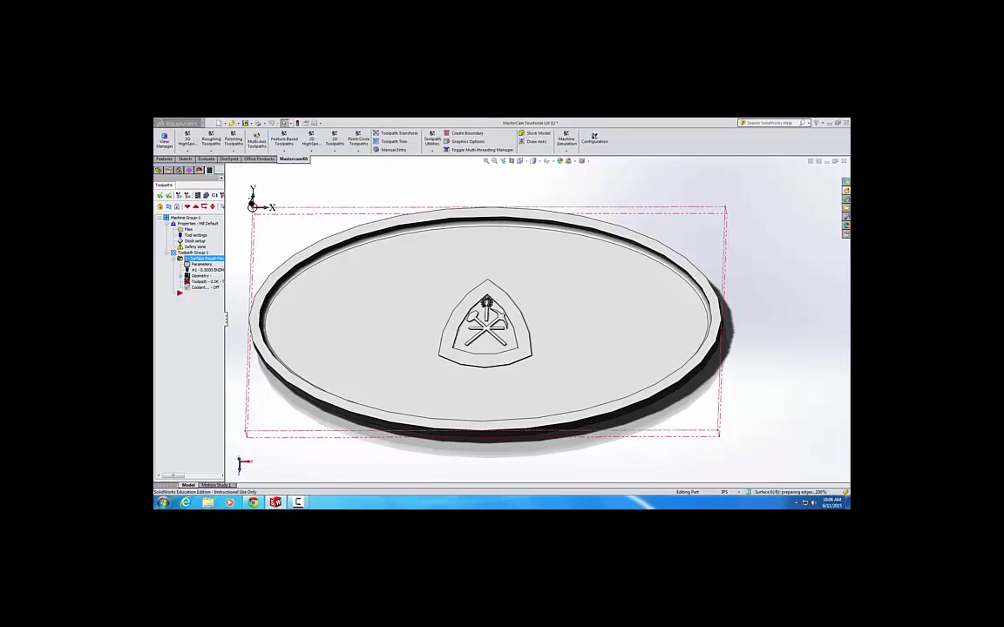
- Start a Finish Parallel toolpath on the emblem's shield border, inner face, crossed tools and torch handle
mouse_move(593, 372)
middle_mouse_down()
mouse_move(589, 338)
mouse_move(561, 338)
mouse_move(617, 381)
middle_mouse_up()
scroll(560, 338, "up", 1)
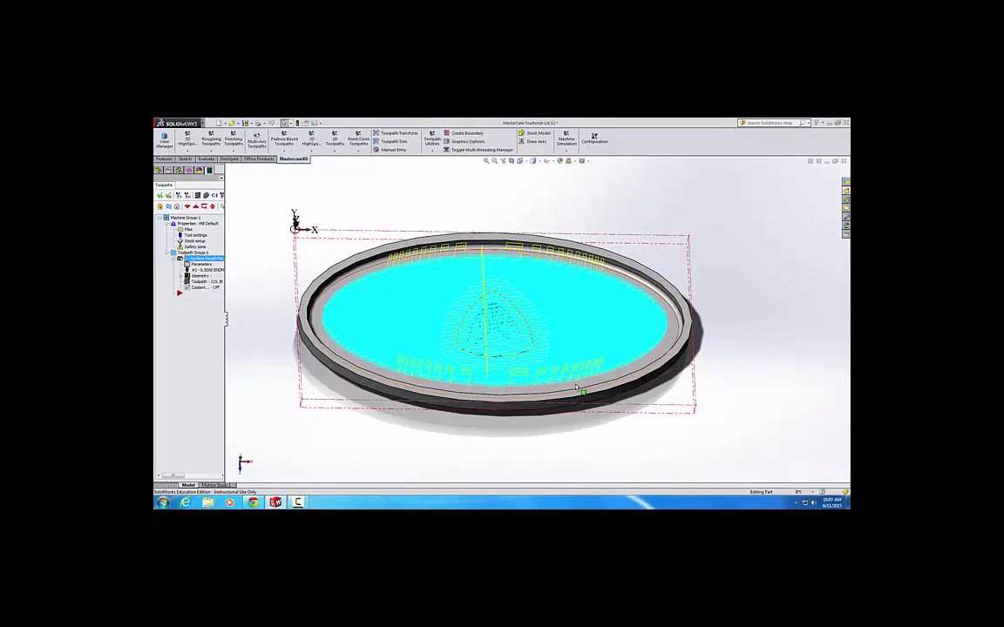
middle_click_drag(570, 411, 531, 366)
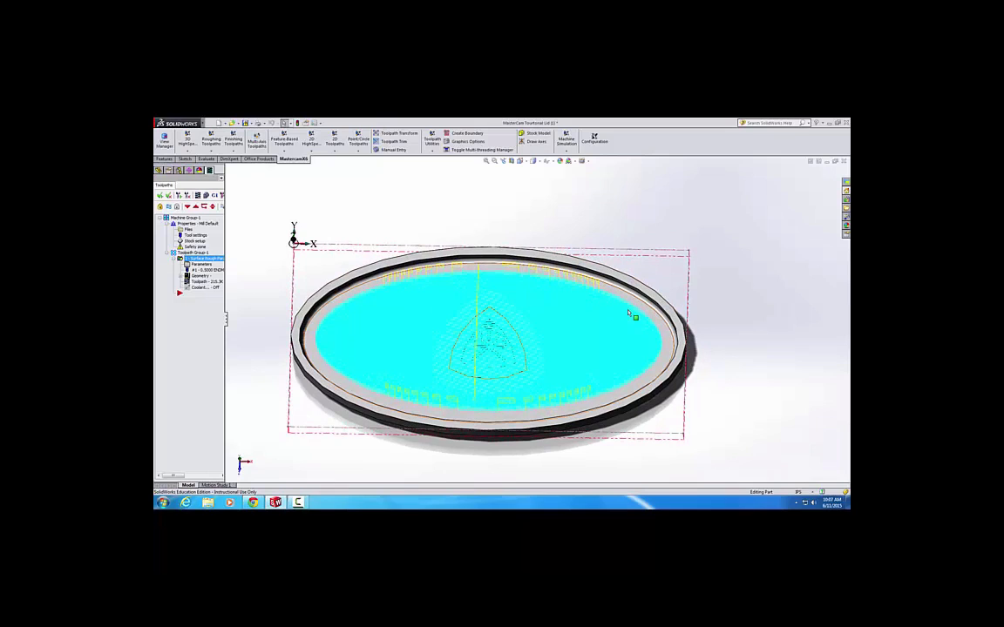
middle_click_drag(635, 353, 533, 352)
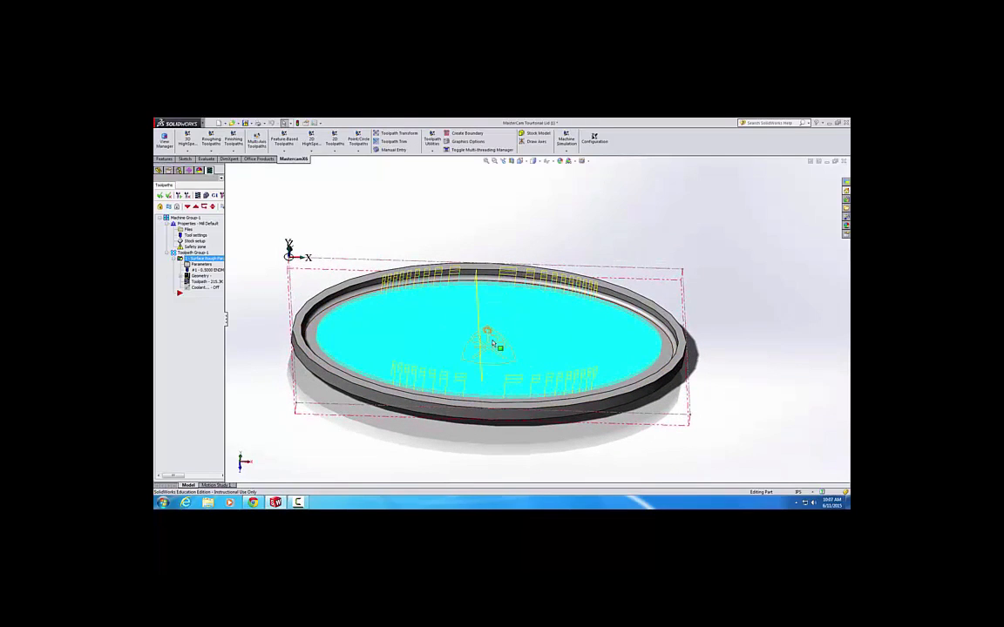
scroll(488, 332, "down", 5)
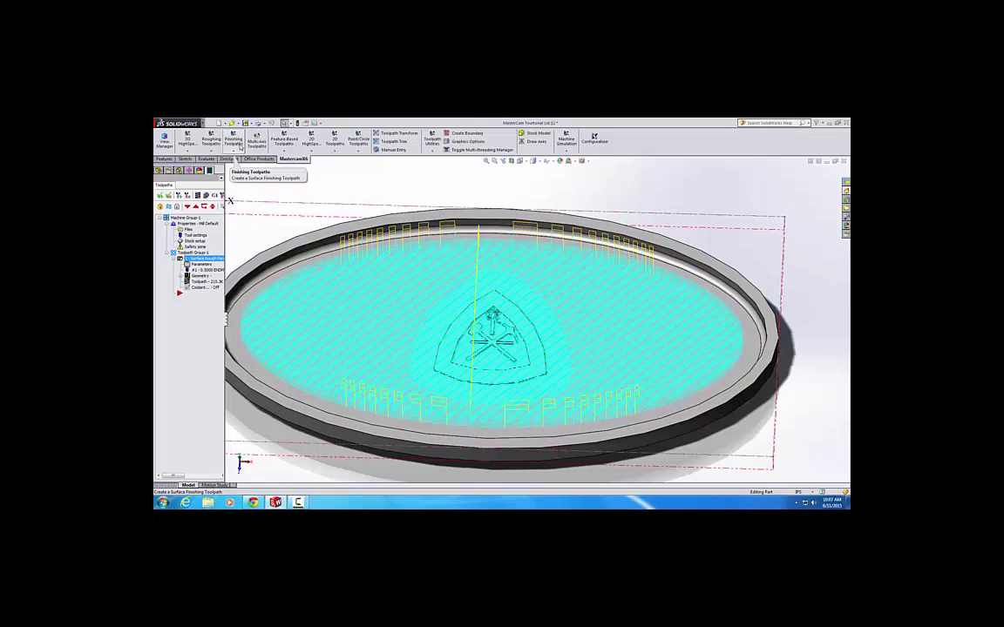
left_click(239, 148)
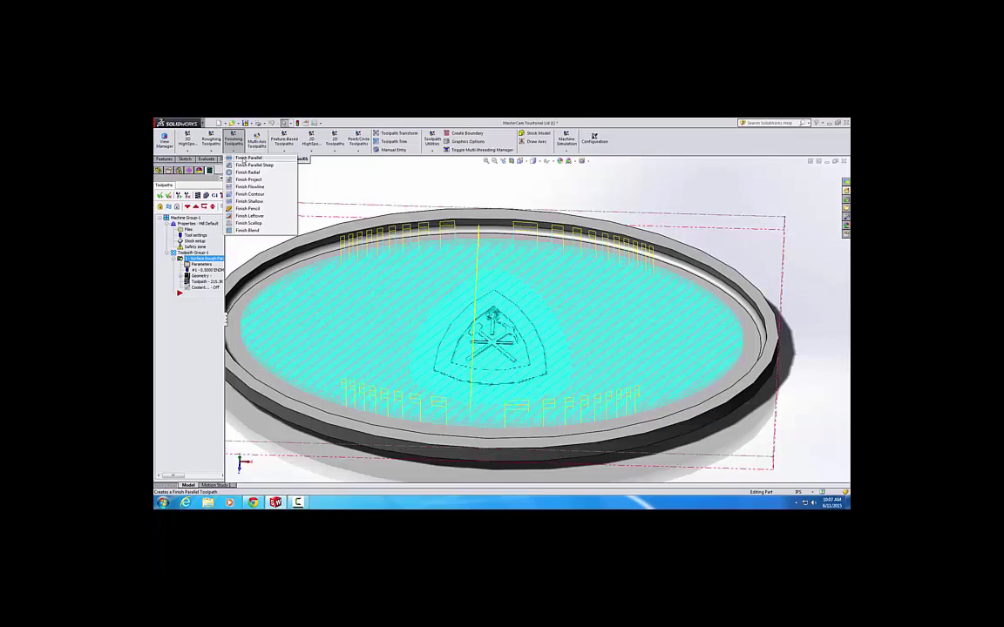
left_click(248, 158)
scroll(527, 322, "up", 4)
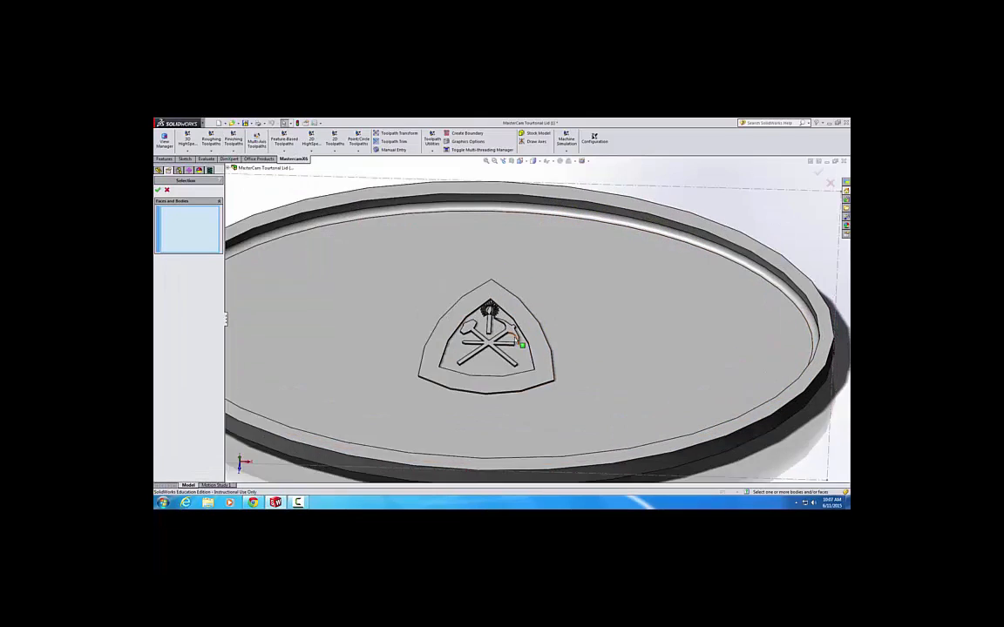
left_click(528, 322)
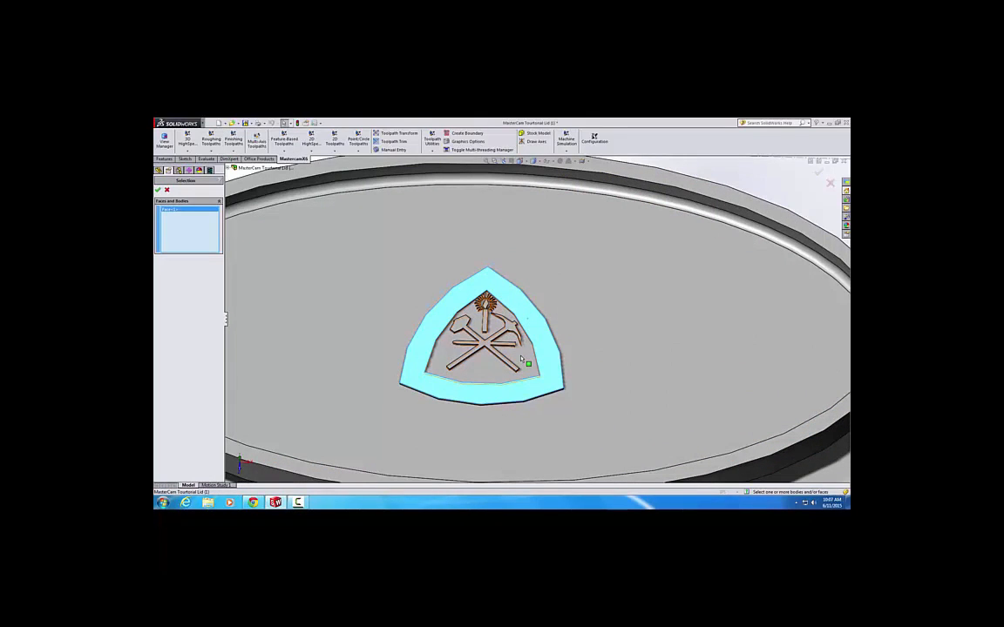
left_click(474, 327)
left_click(482, 343)
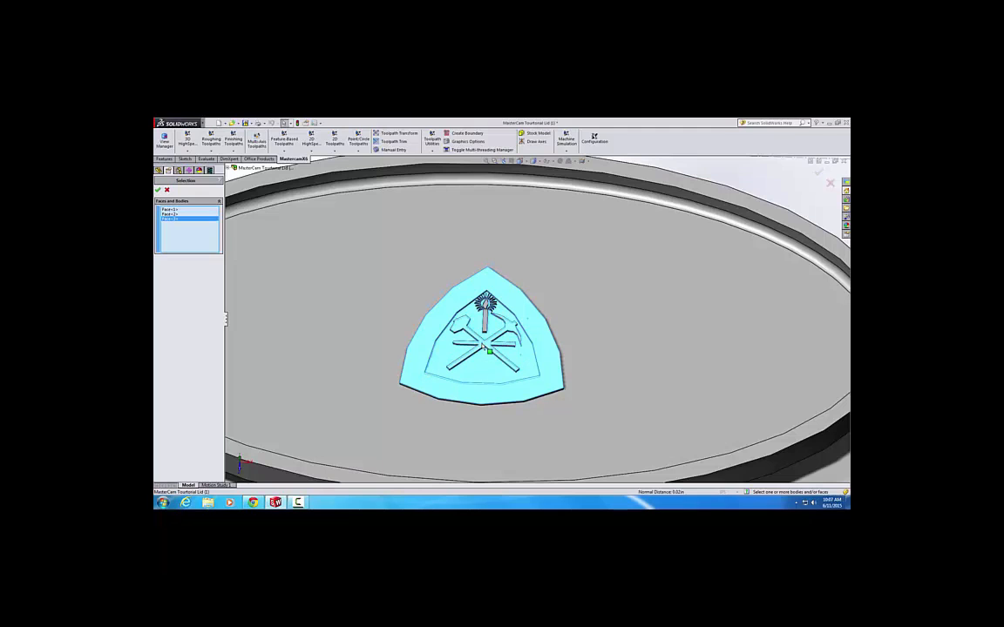
left_click(488, 318)
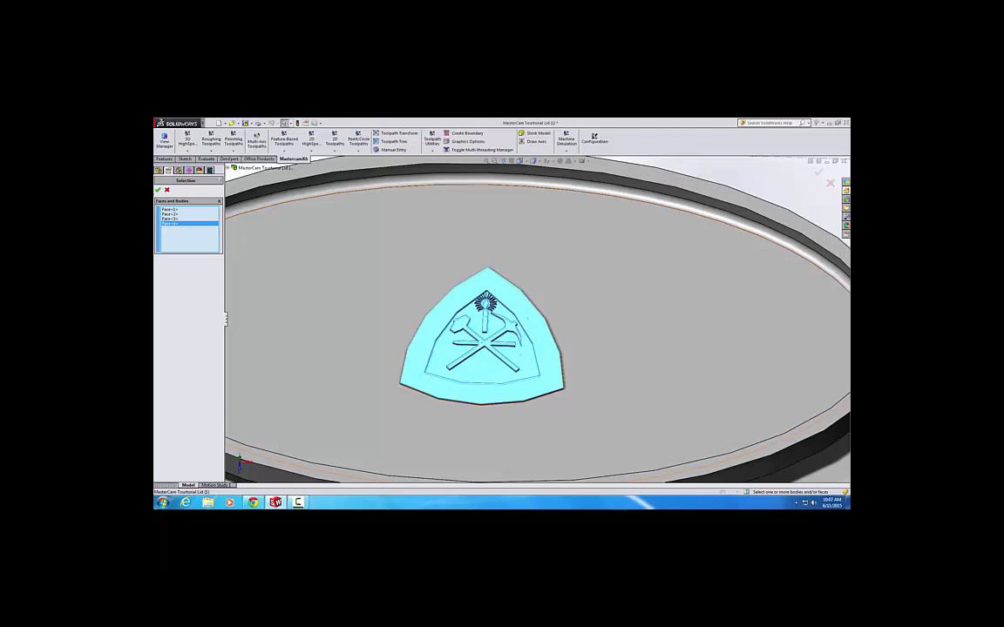
left_click(157, 190)
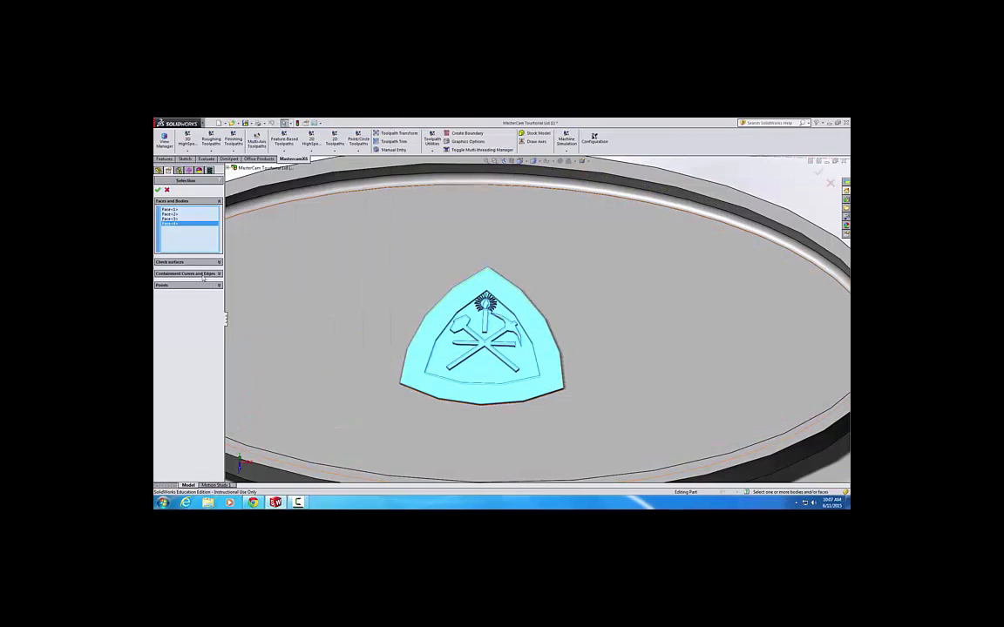
left_click(158, 191)
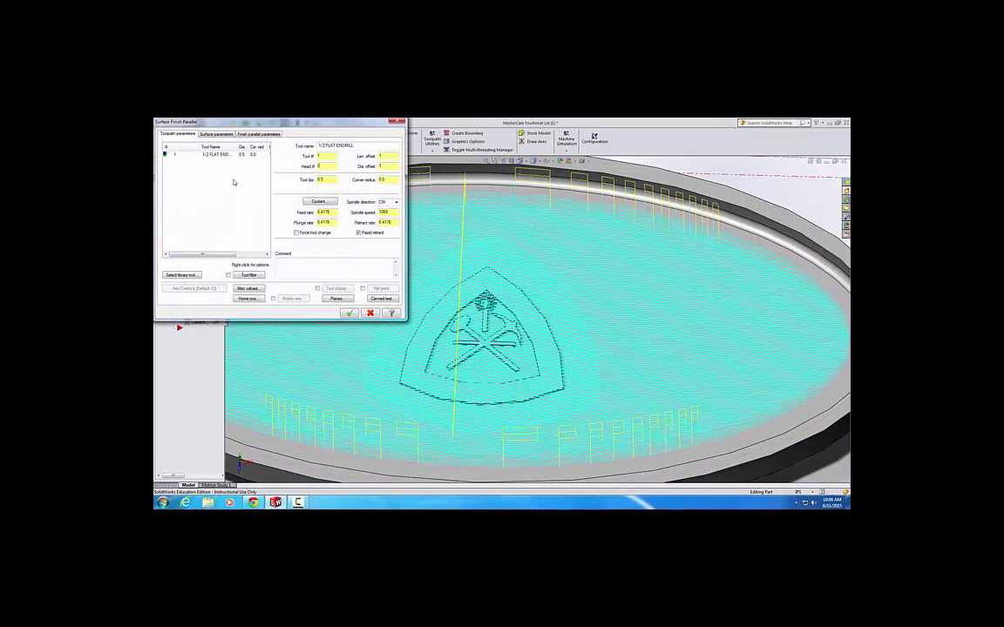
- Add the 1/32 ball endmill from the tool library to the finish parallel toolpath
left_click(182, 274)
scroll(216, 196, "down", 20)
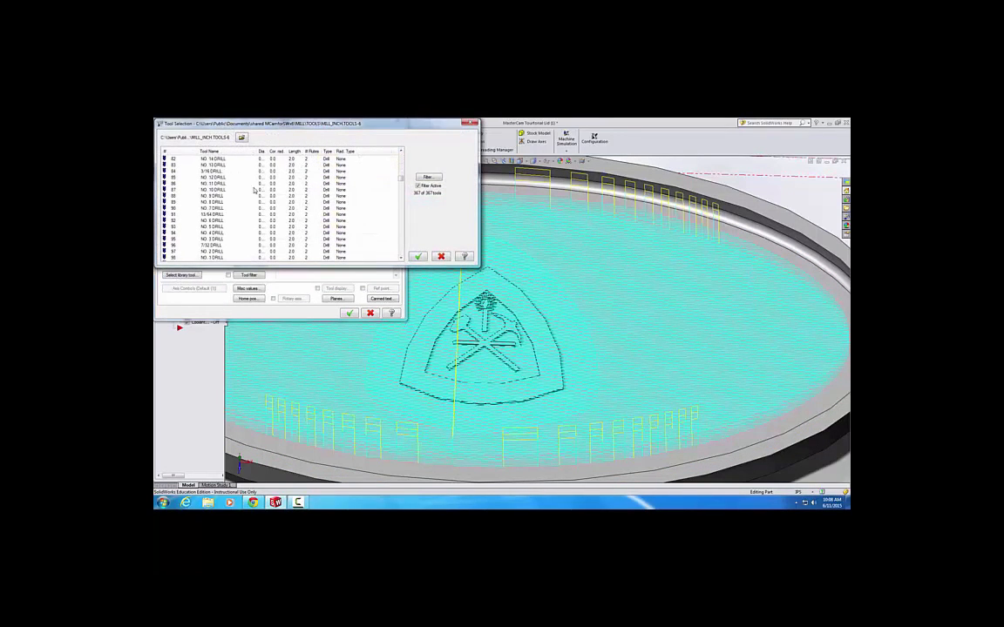
scroll(360, 209, "down", 20)
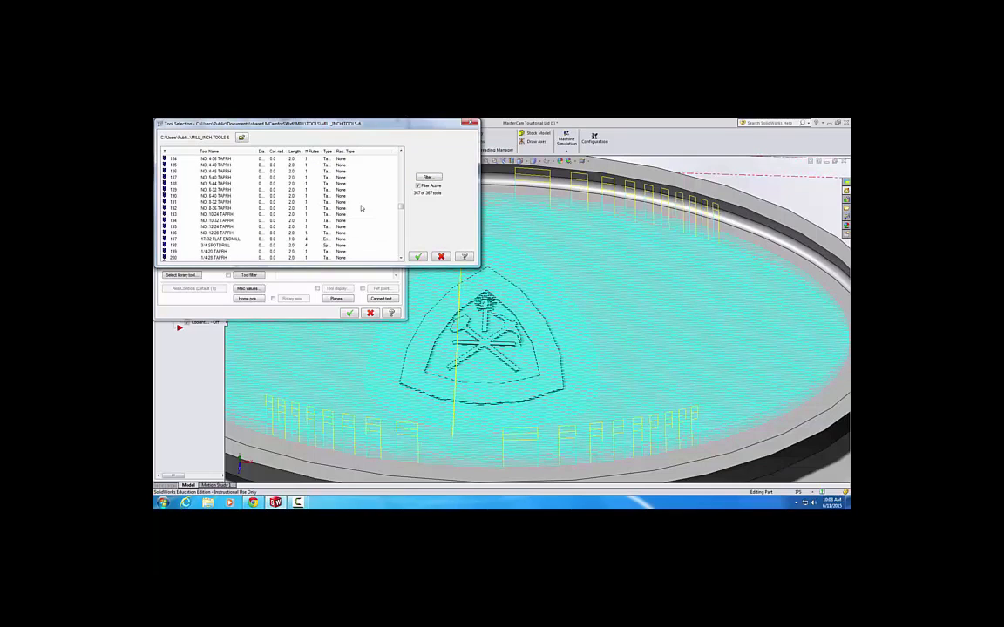
scroll(361, 208, "down", 17)
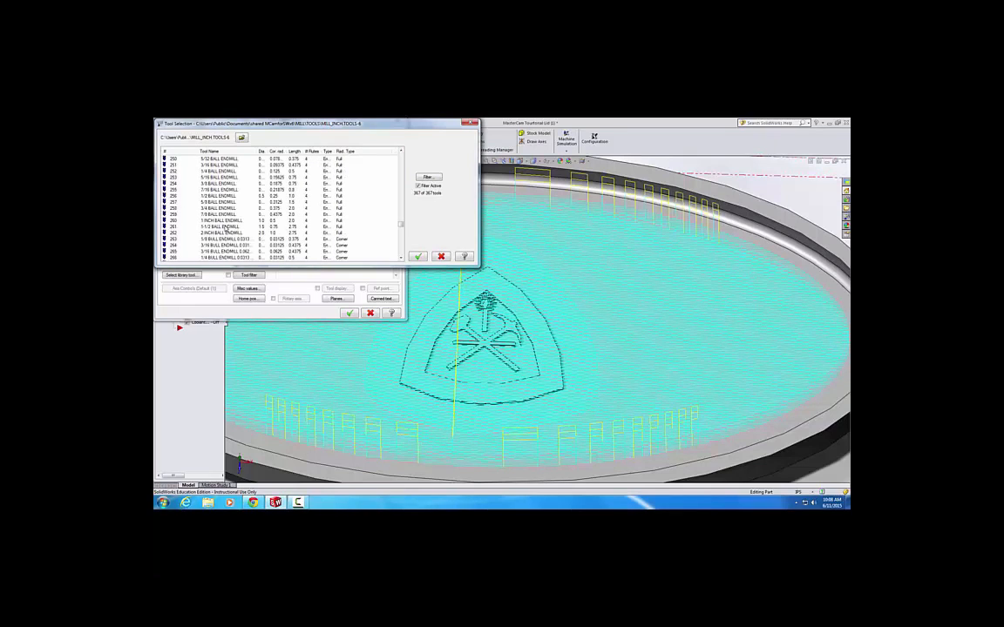
scroll(225, 227, "up", 2)
scroll(216, 189, "up", 1)
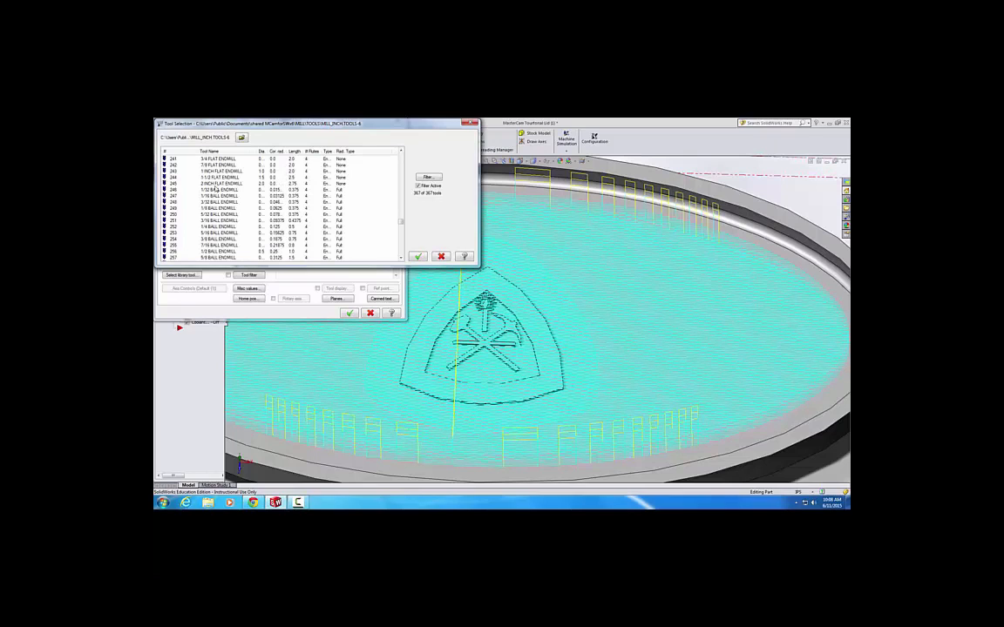
left_click(216, 190)
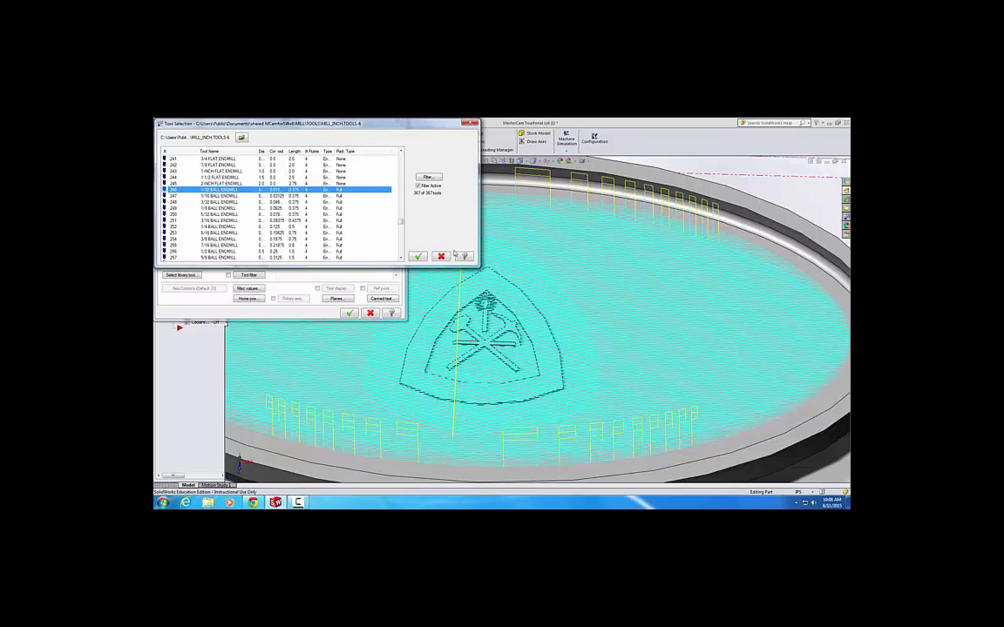
left_click(418, 257)
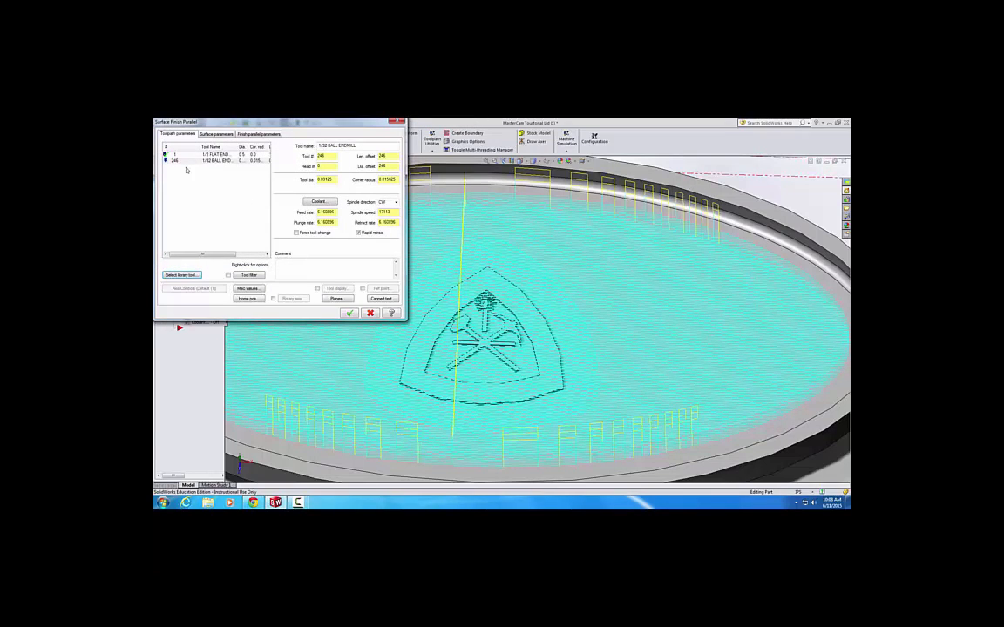
- Edit the 1/32 ball endmill's definition to make it tool number 2
right_click(184, 162)
left_click(206, 173)
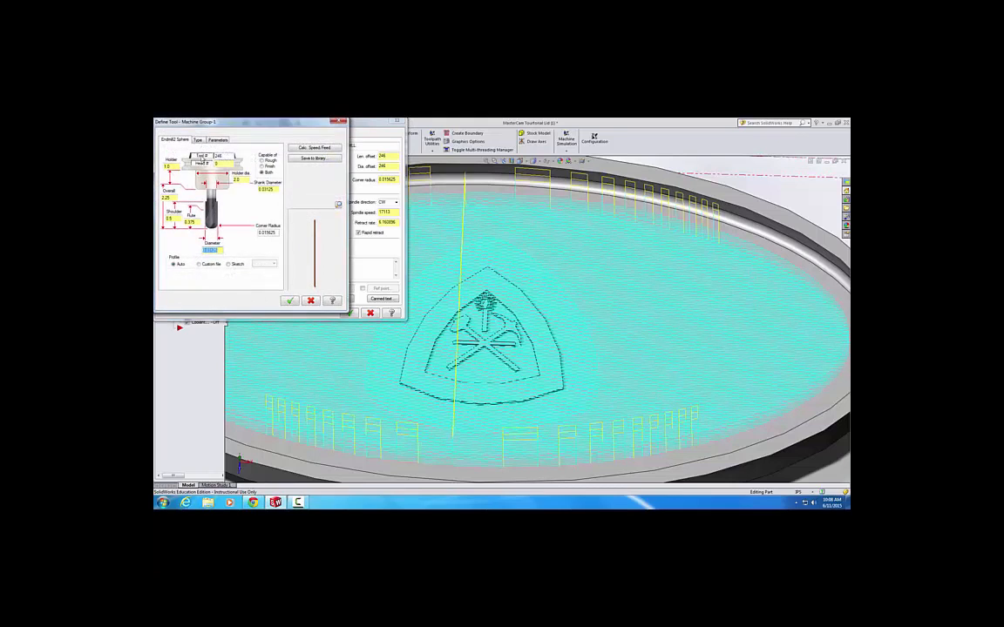
double_click(226, 156)
type("2")
left_click(288, 301)
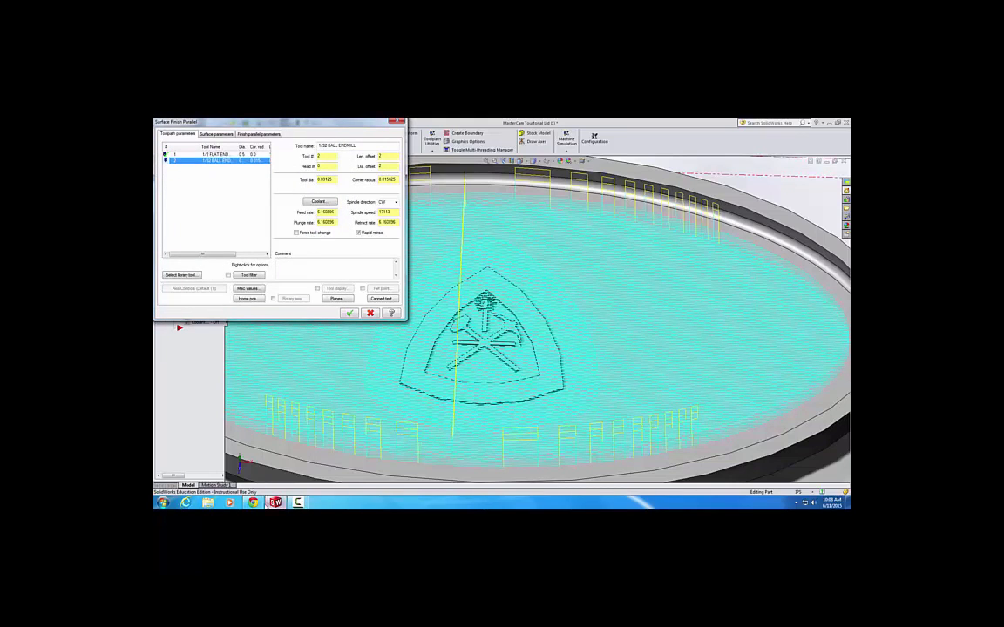
- Set the 1/32 ball endmill's feed rate to 20.0 and spindle speed to 6000
left_click(298, 503)
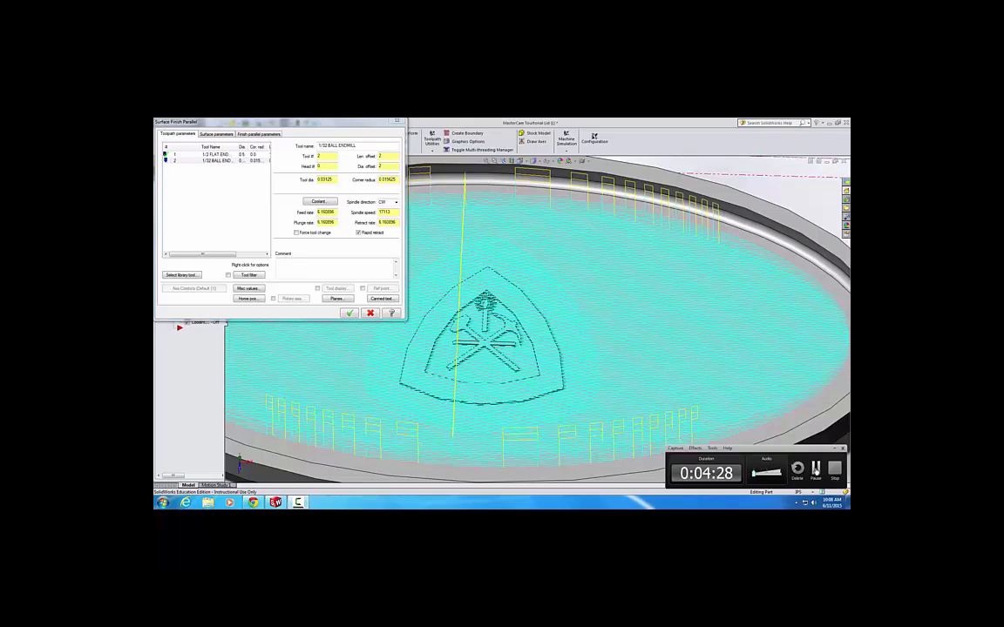
left_click(214, 161)
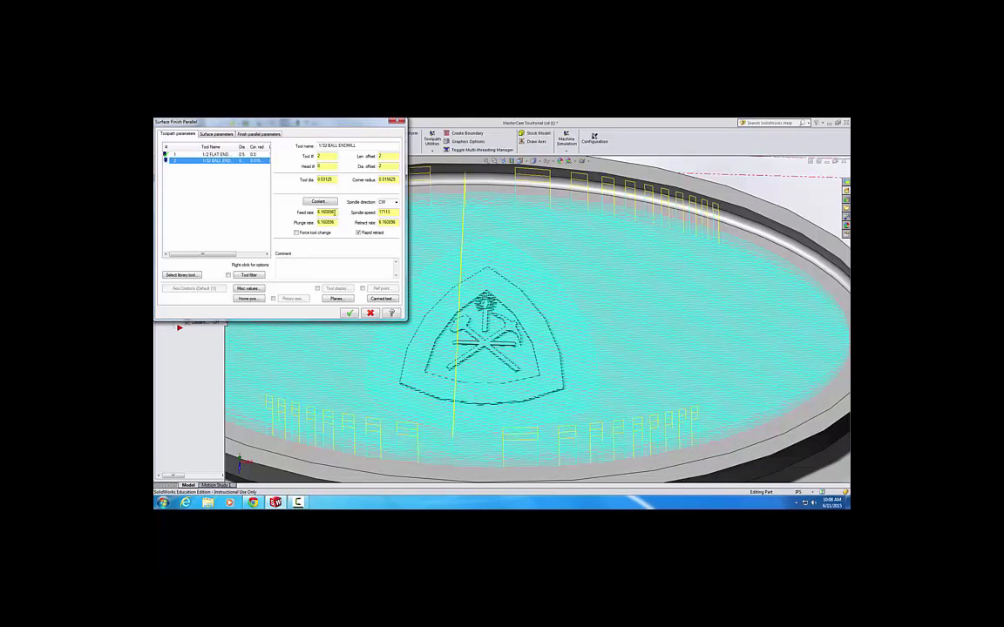
left_click_drag(335, 213, 252, 193)
type("20.0")
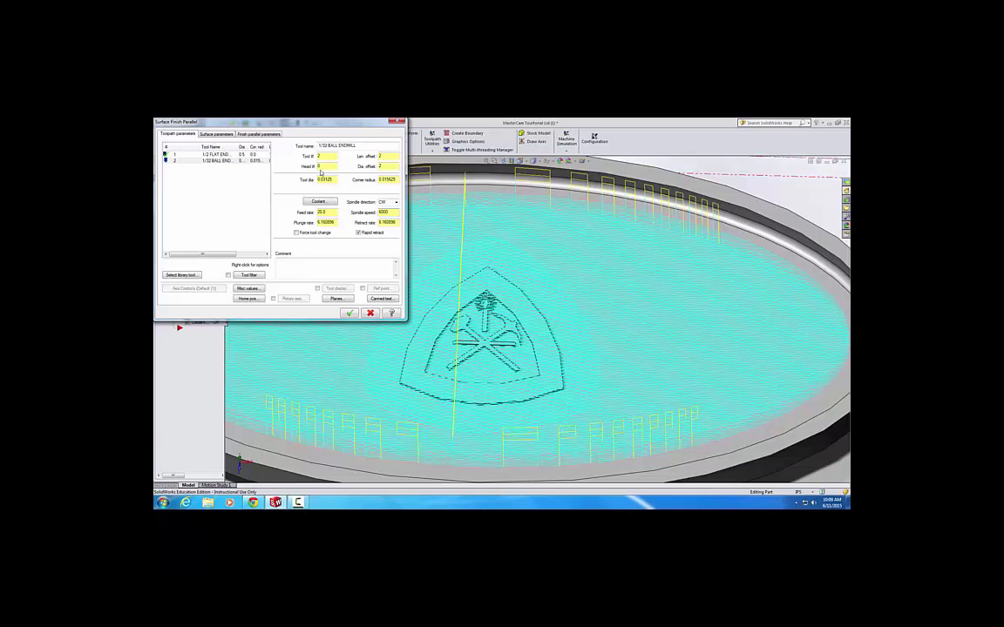
- Set the finish parallel toolpath's approximate flat-floor scallop height to 0.001, giving a 0.011 maximum stepover, and generate the toolpath
left_click(251, 135)
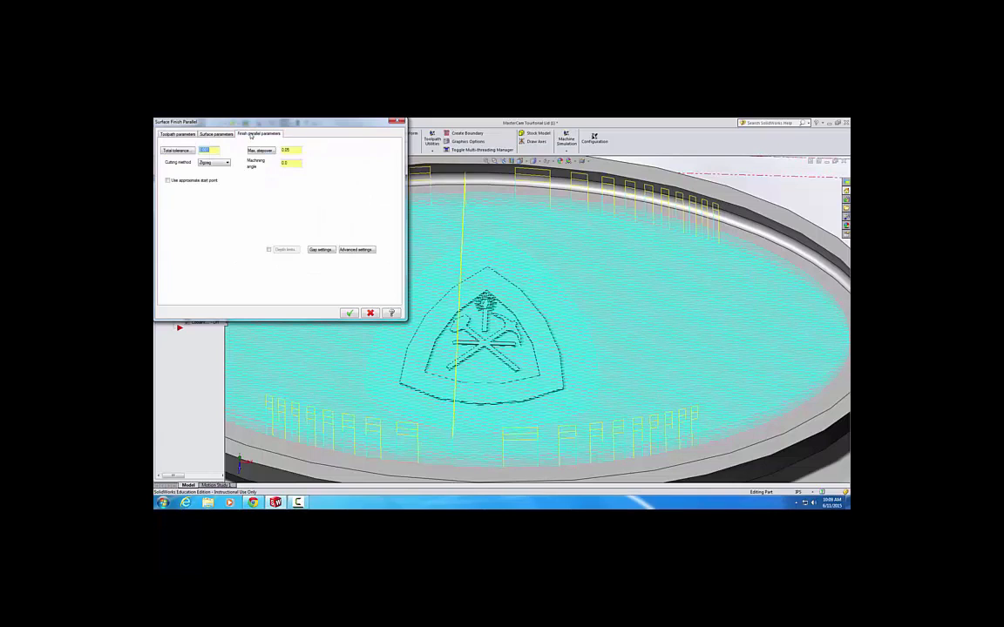
left_click(260, 151)
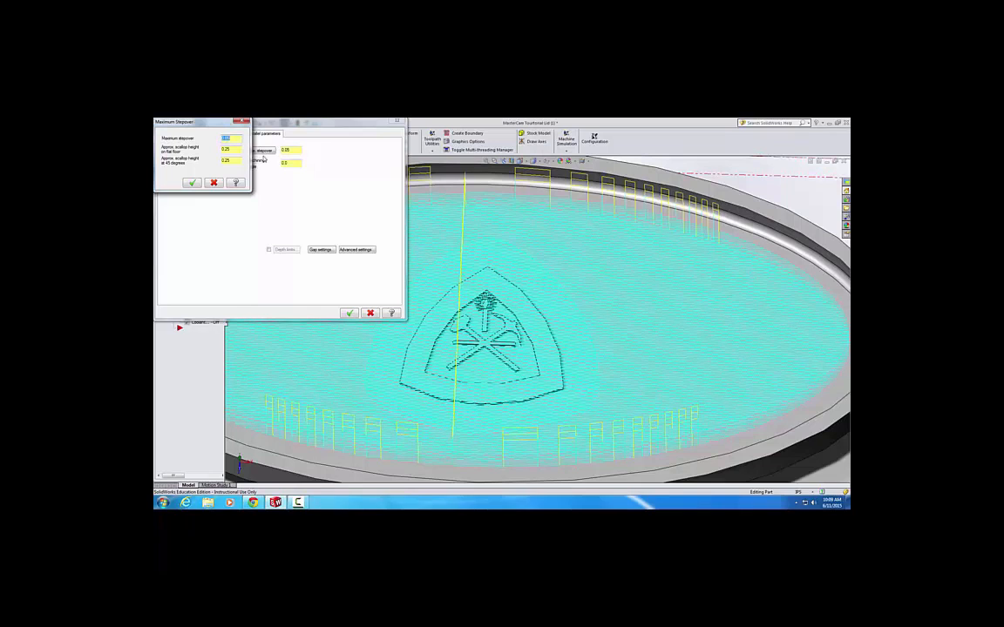
left_click_drag(194, 126, 217, 135)
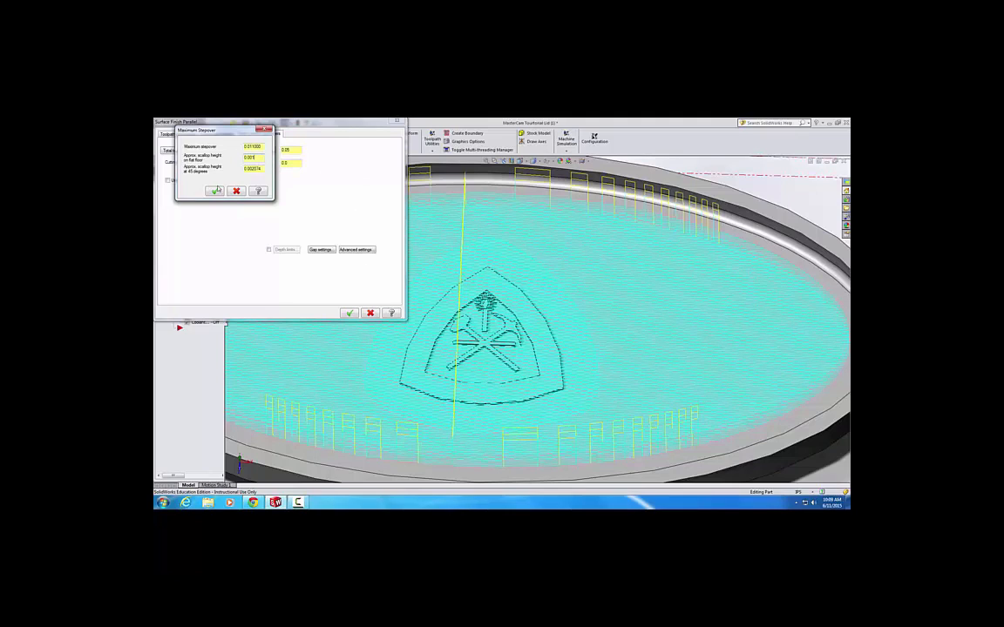
left_click(215, 192)
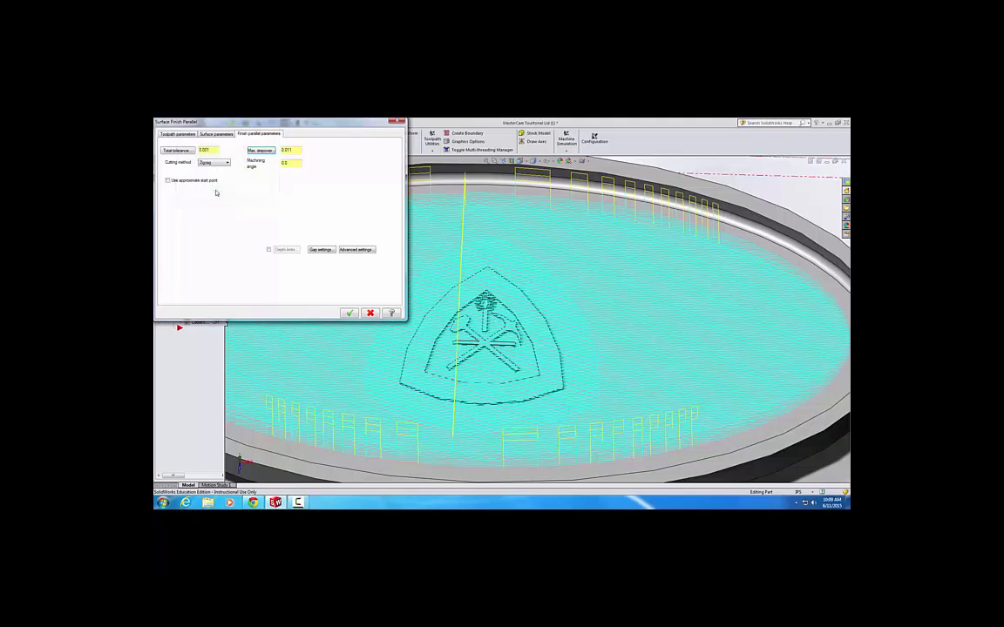
left_click(348, 313)
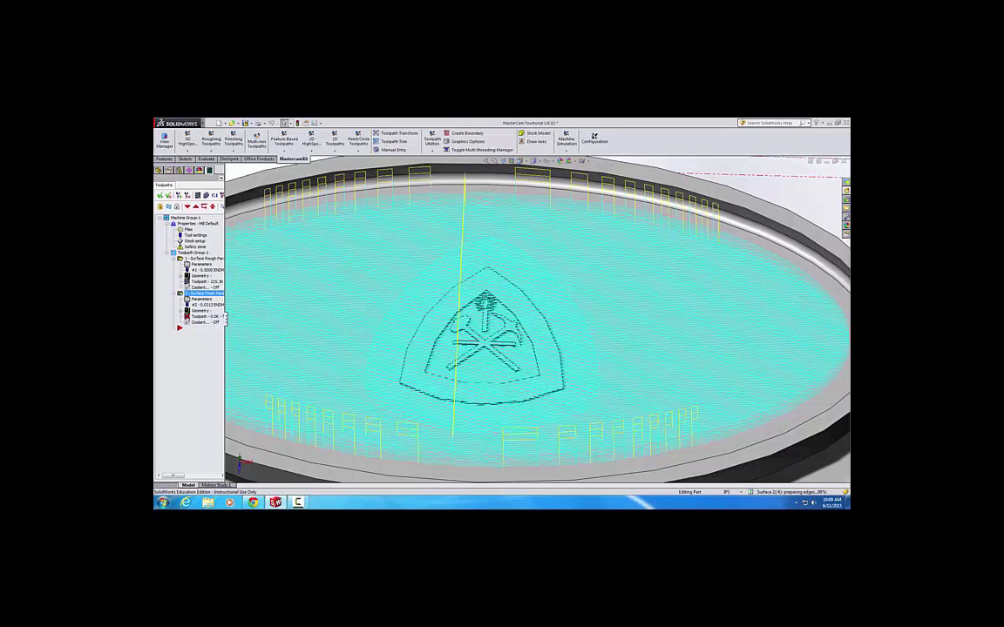
- Run the Verify simulation of the rough and finish toolpaths and examine the machined emblem on the oval lid
scroll(352, 293, "up", 5)
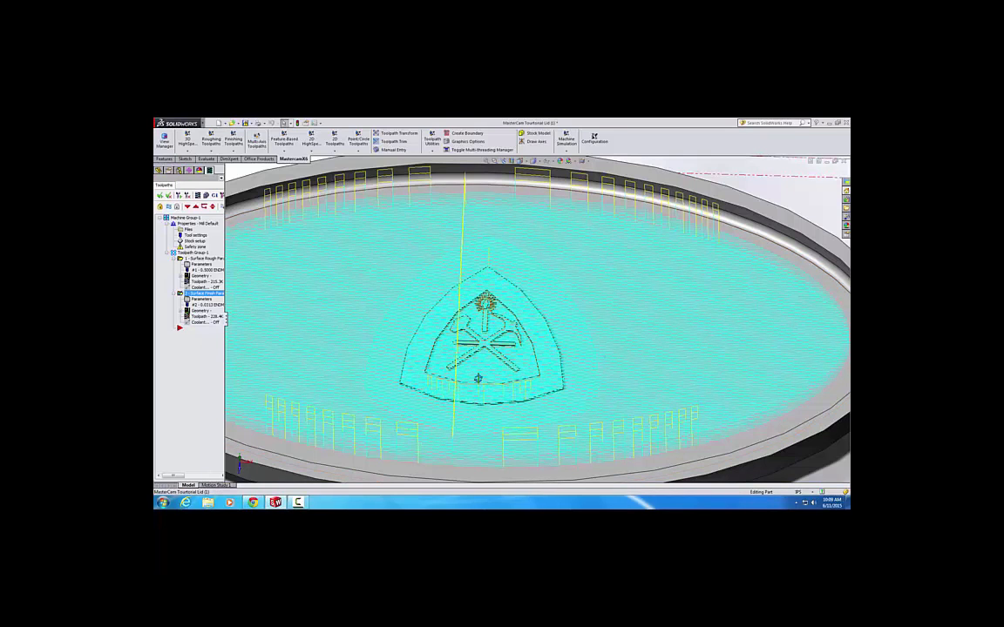
middle_click_drag(475, 350, 472, 356)
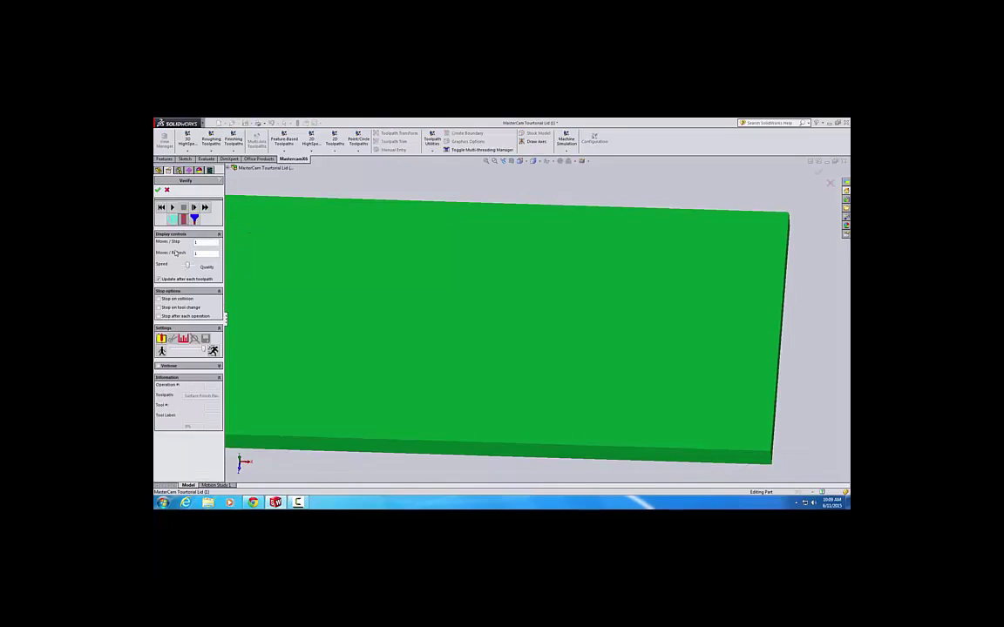
left_click(173, 208)
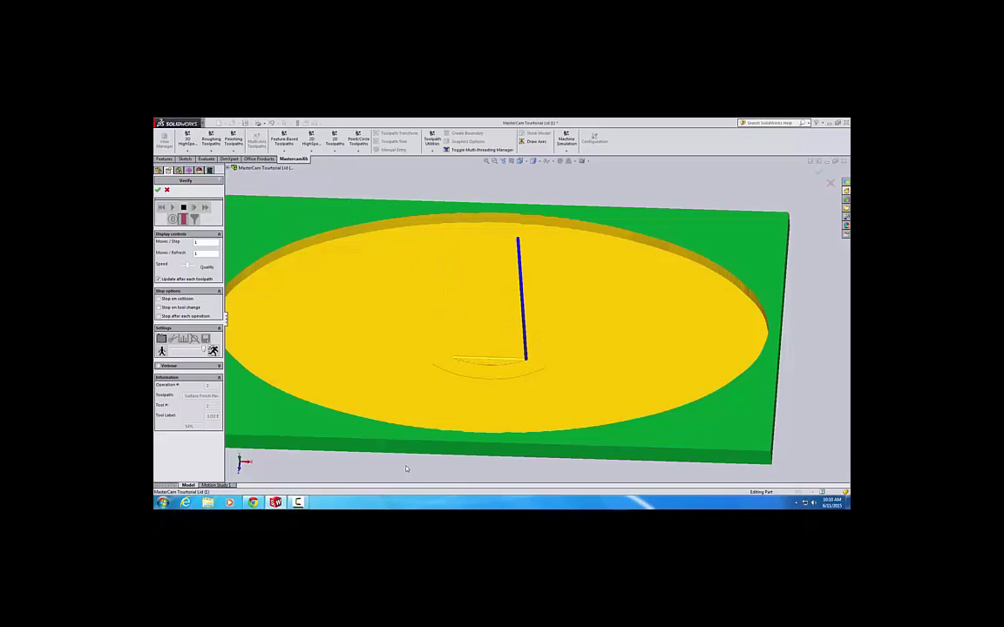
middle_click_drag(504, 295, 502, 323)
scroll(502, 323, "down", 2)
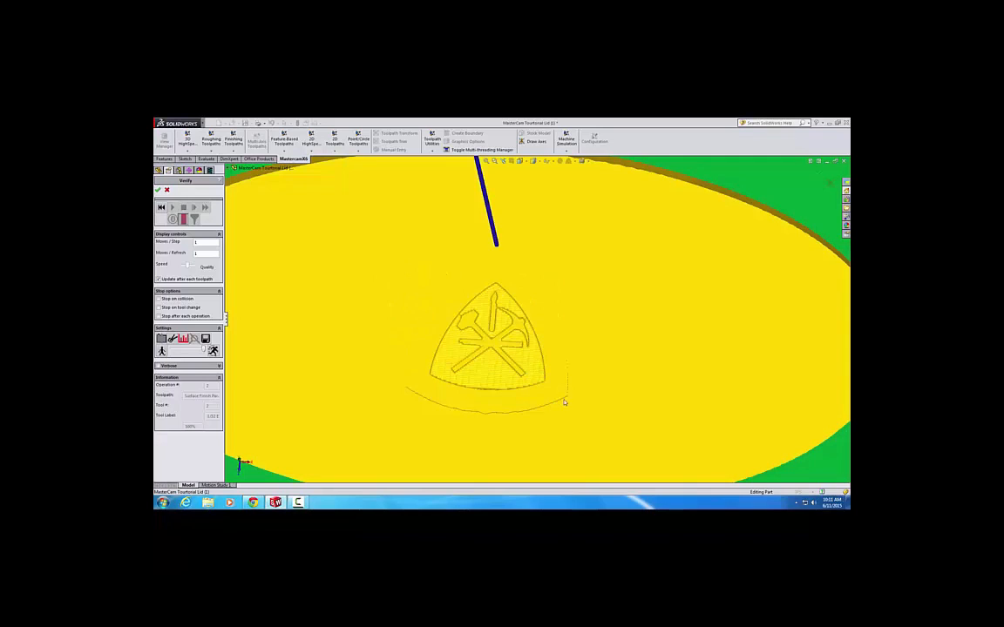
scroll(564, 402, "up", 4)
middle_click_drag(553, 371, 523, 320)
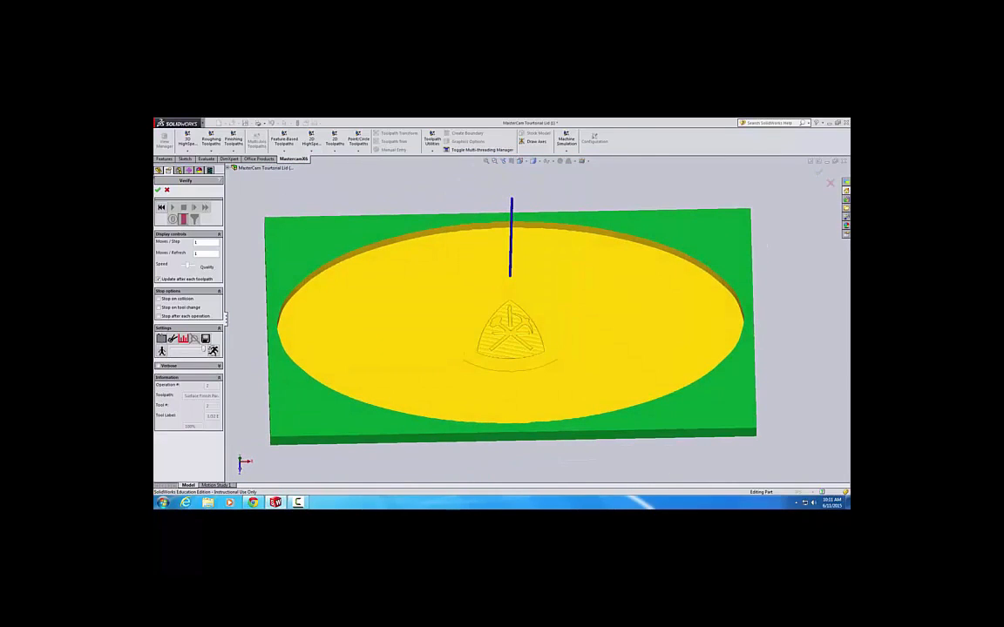